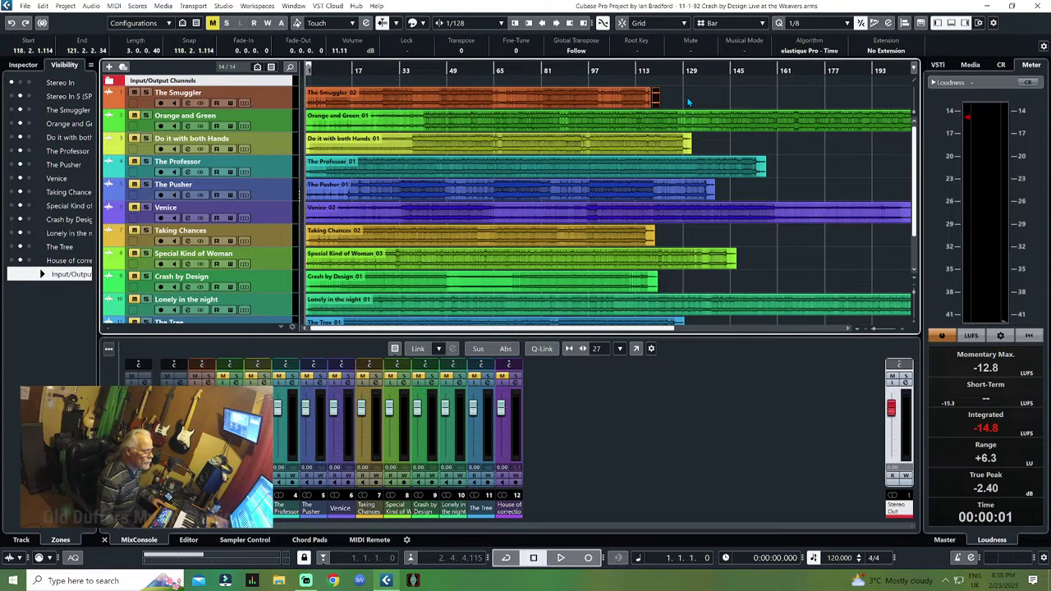
Move the short end event on The Smuggler track to start at 117.4.4.98, closing up to the main event
key(h)
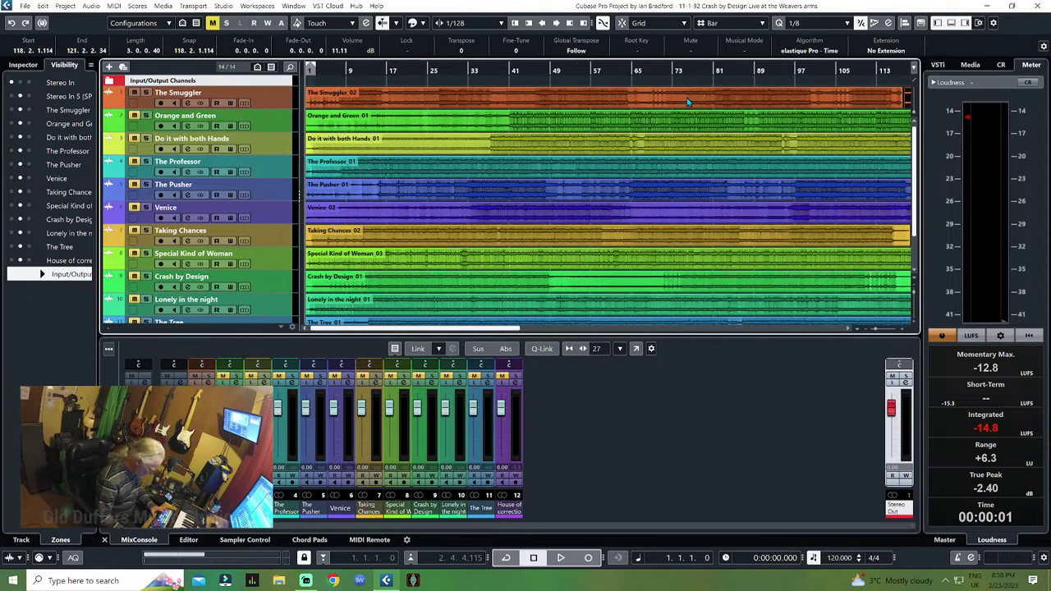
drag(448, 328, 610, 330)
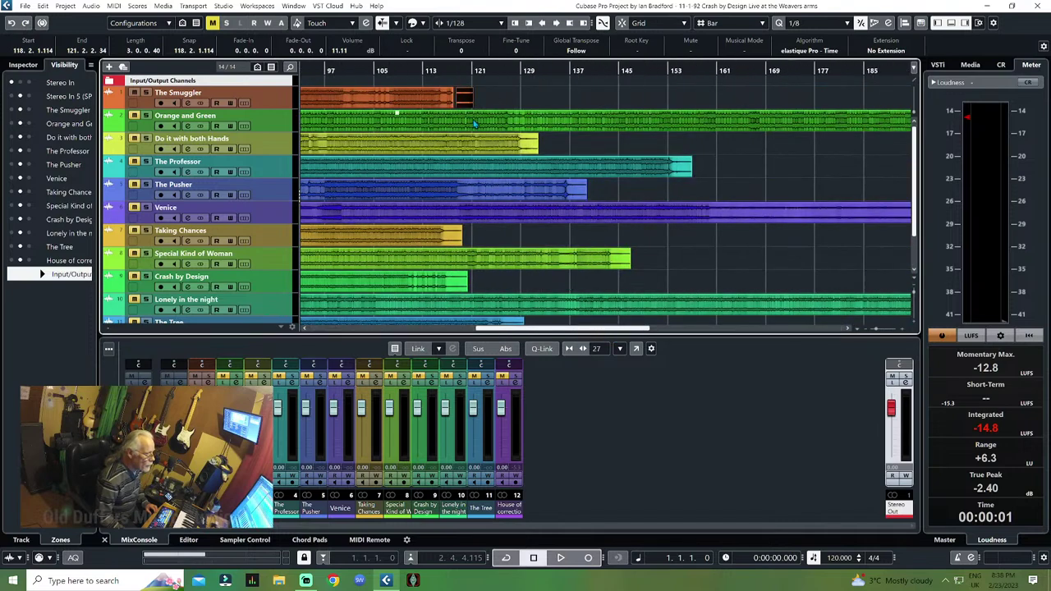
drag(465, 98, 470, 100)
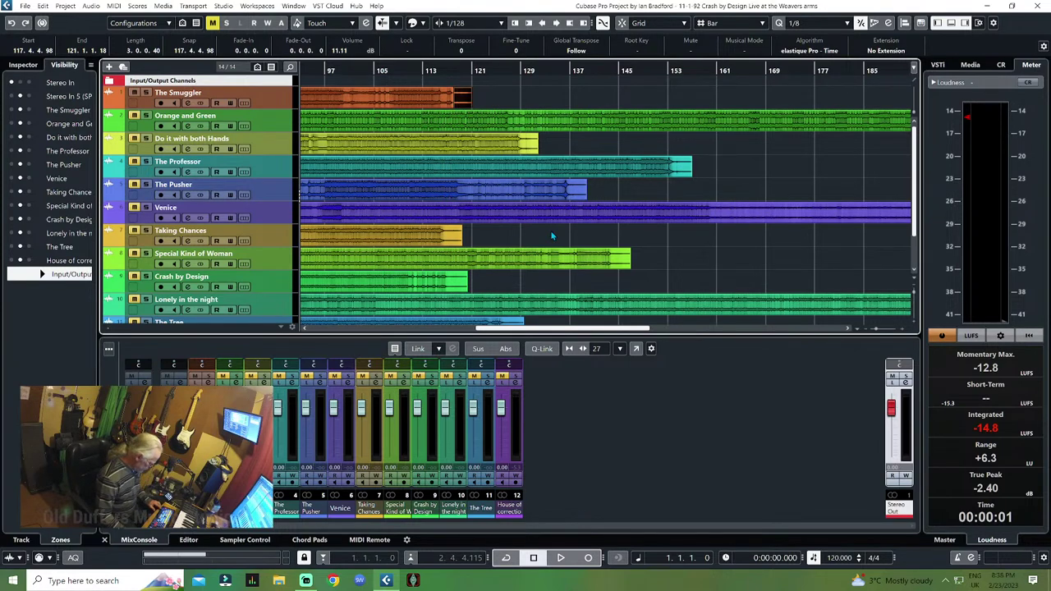
Glue the two events on The Smuggler track into one, and return to the selection tool
click(470, 95)
right_click(425, 95)
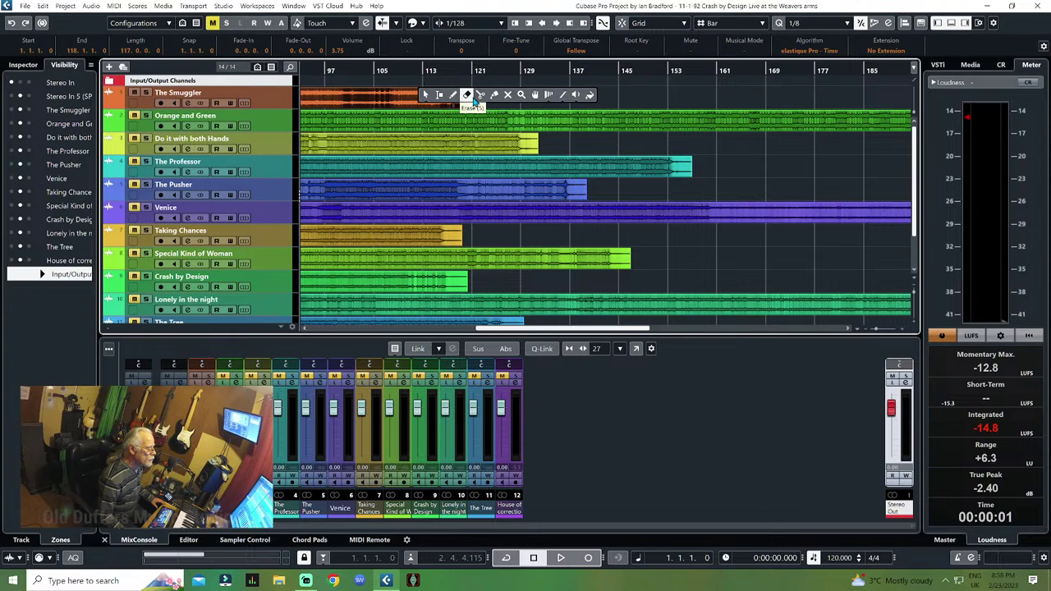
click(494, 96)
click(453, 93)
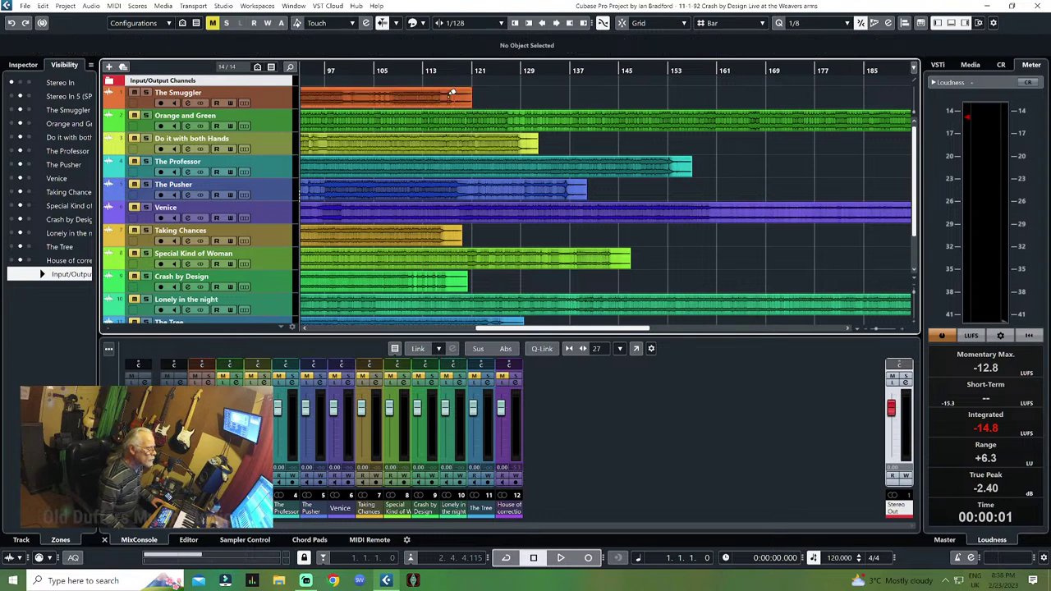
right_click(542, 96)
click(541, 102)
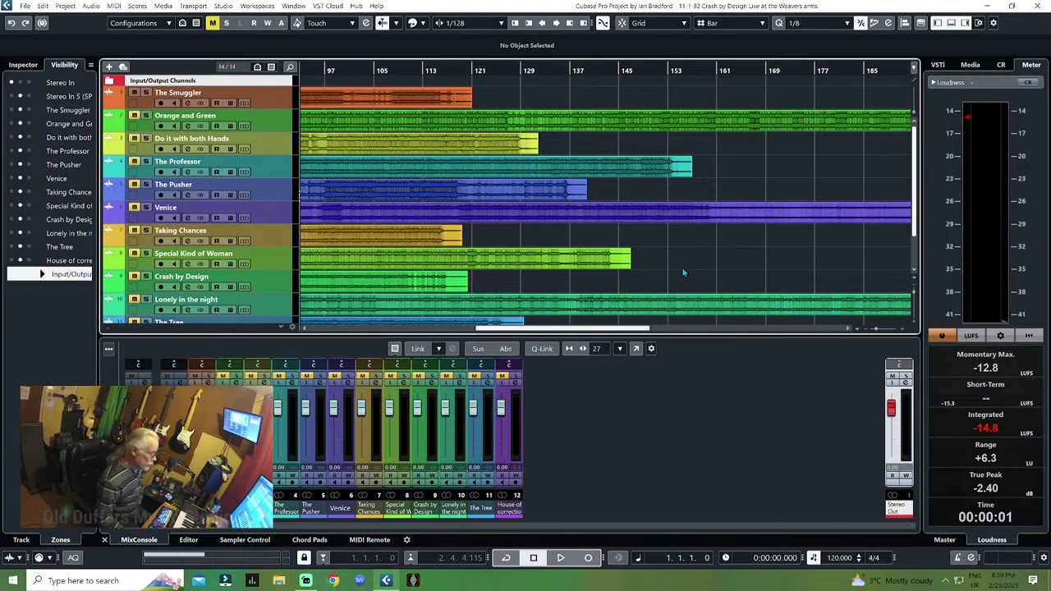
Select the events on all song tracks and try to apply the Normalize process to them together
scroll(677, 255, down, 2)
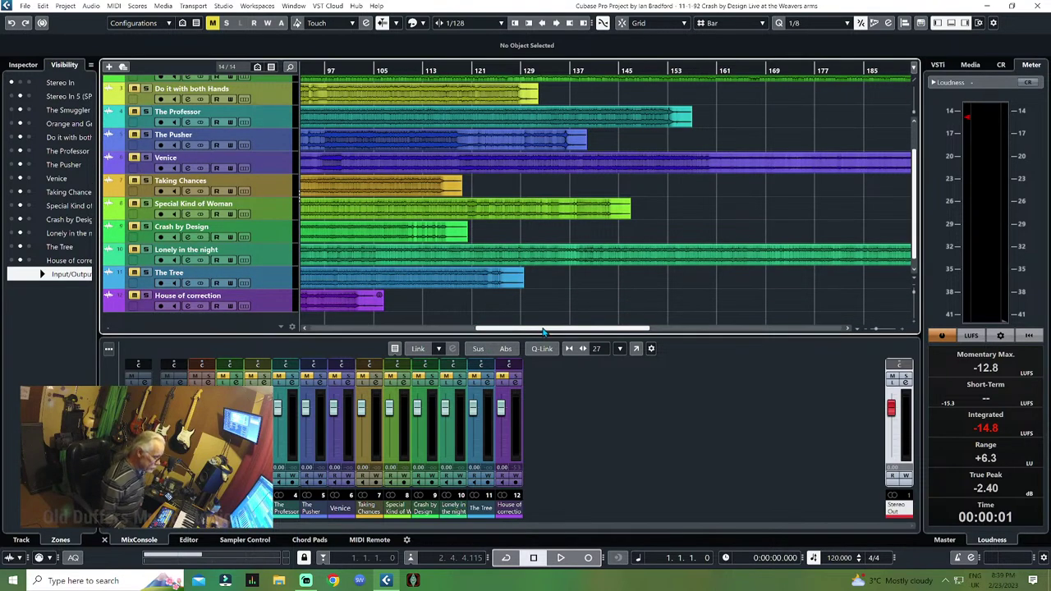
drag(539, 331, 351, 329)
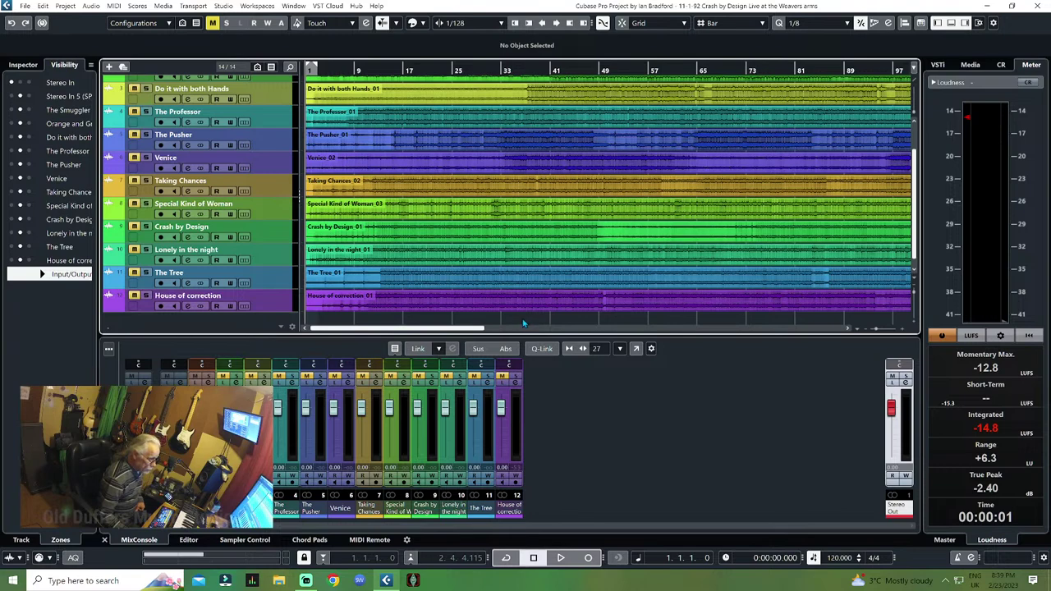
drag(521, 320, 602, 99)
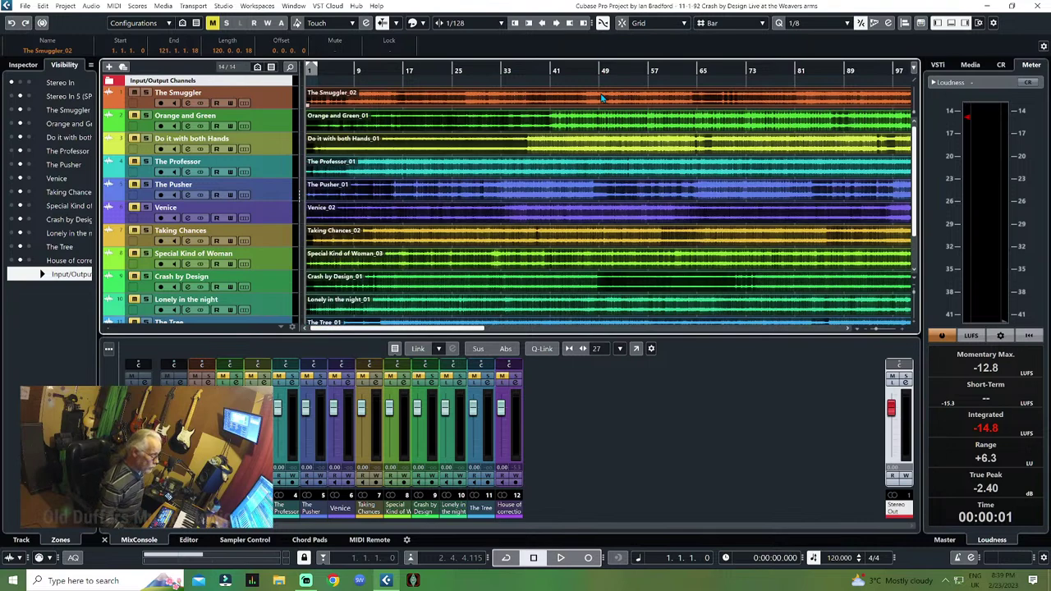
right_click(602, 98)
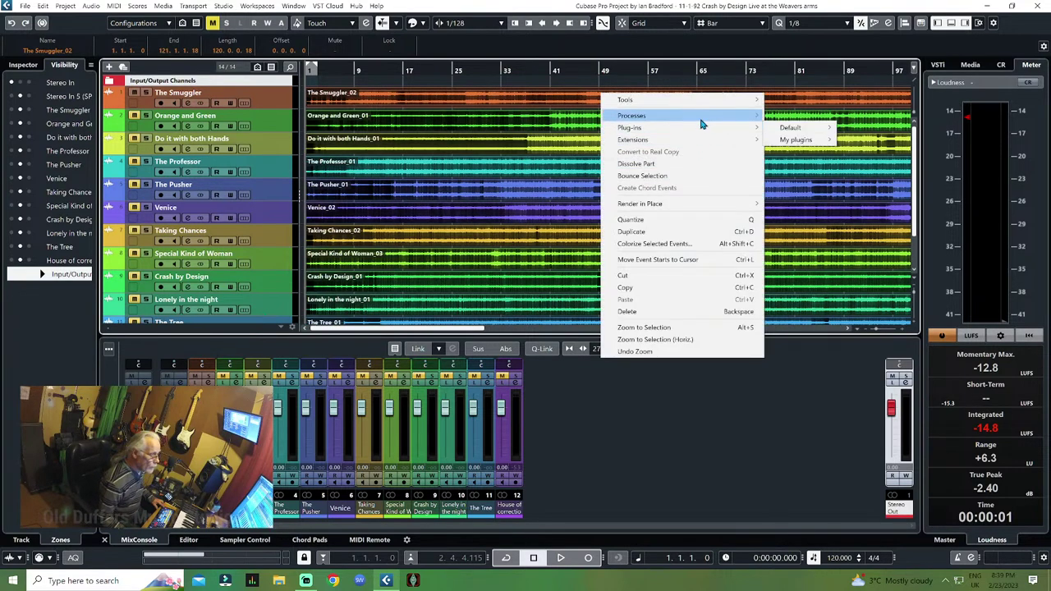
mouse_move(702, 120)
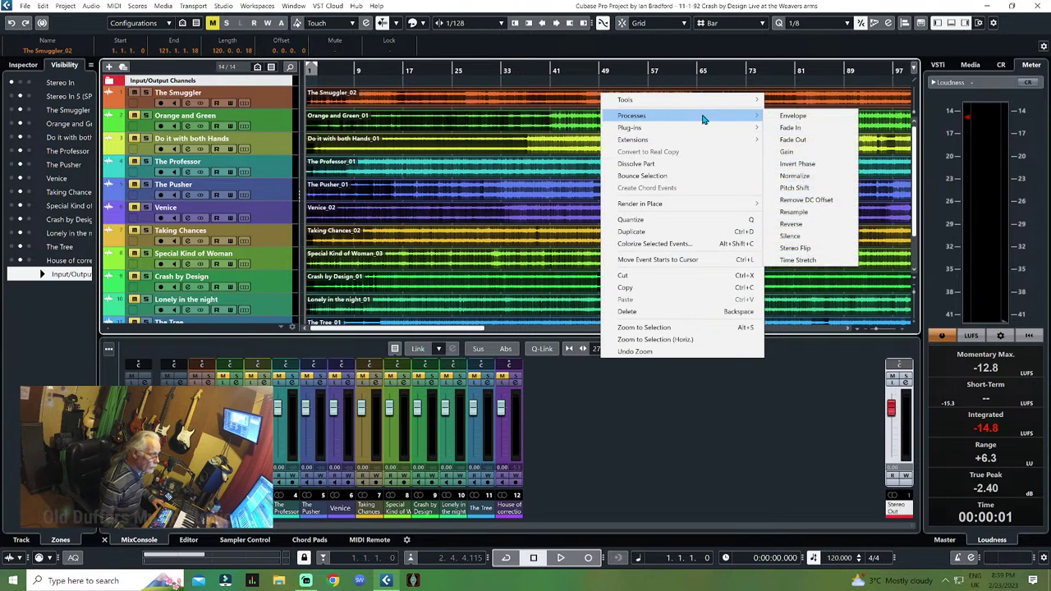
click(809, 179)
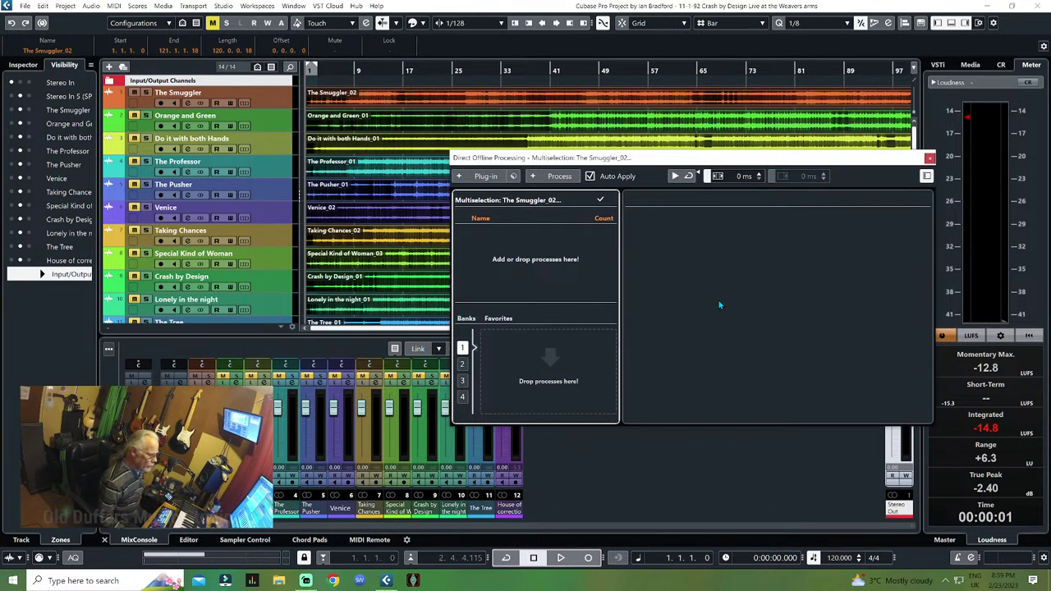
click(558, 174)
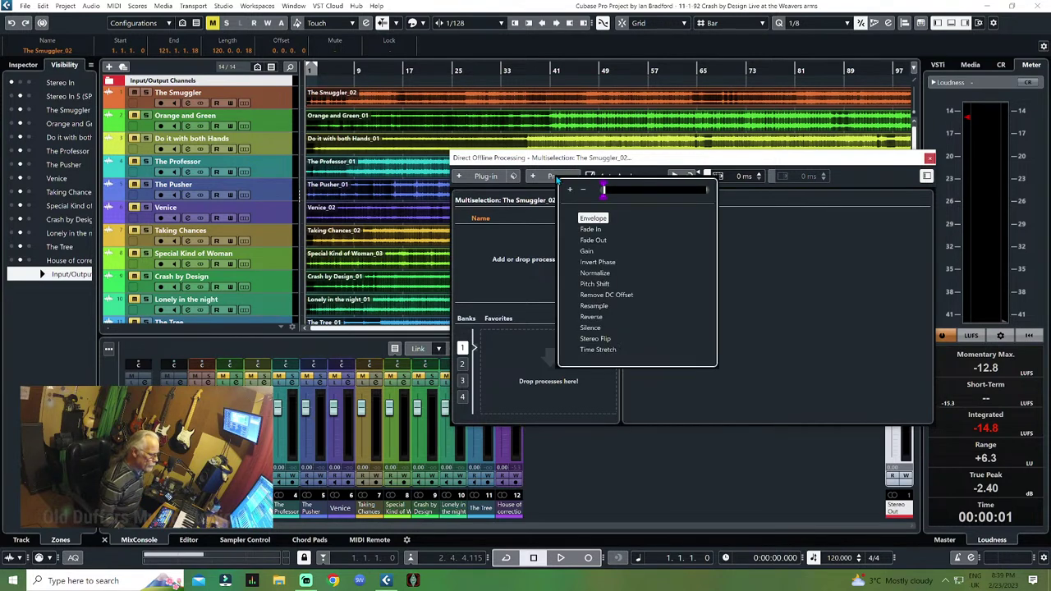
click(594, 272)
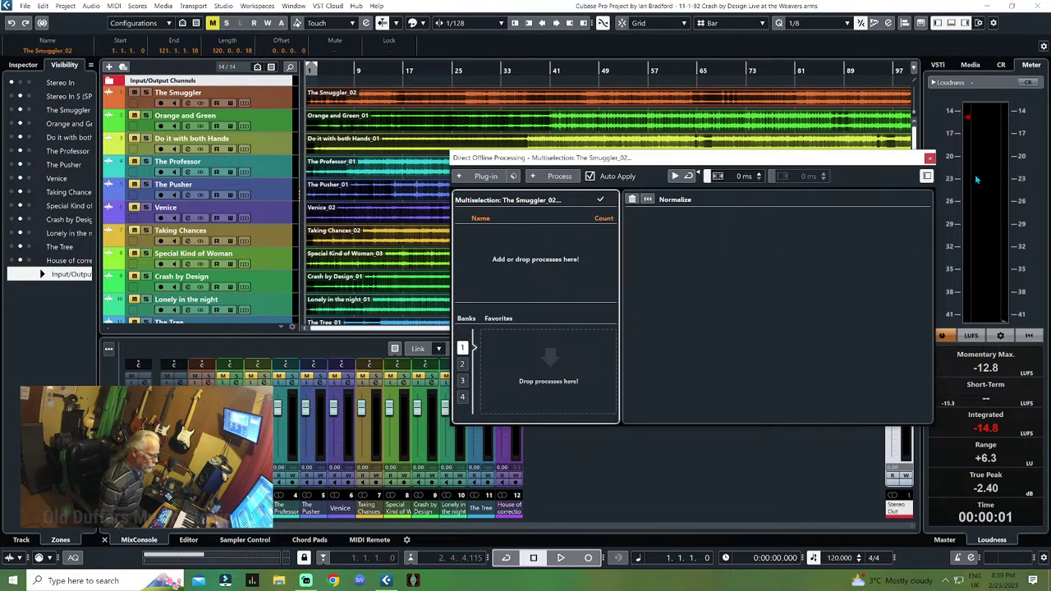
click(930, 157)
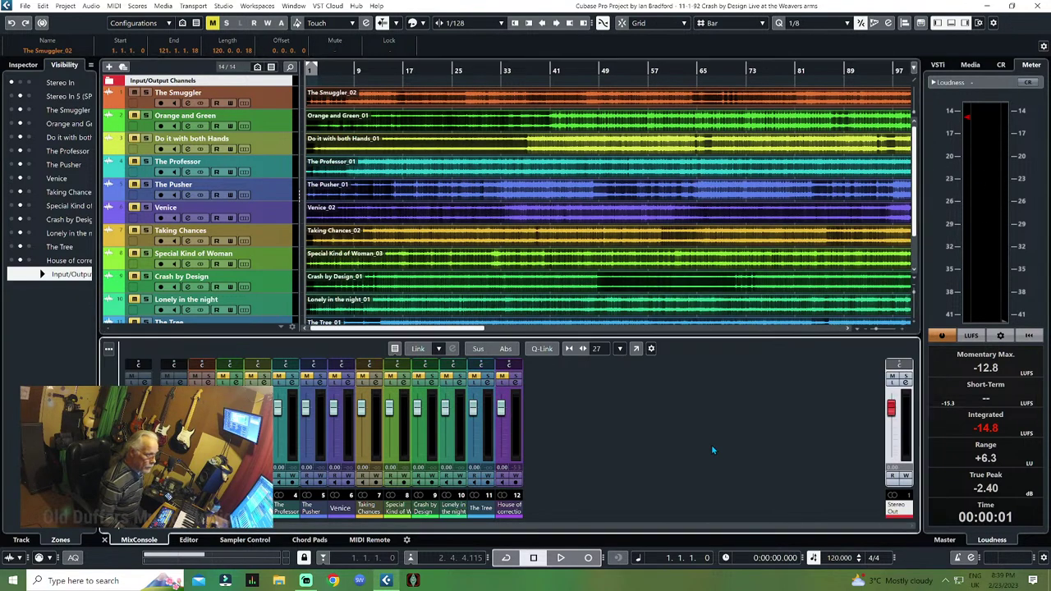
Select only The Smuggler's glued part and try to apply the Normalize process to it
click(582, 96)
key(ctrl+a)
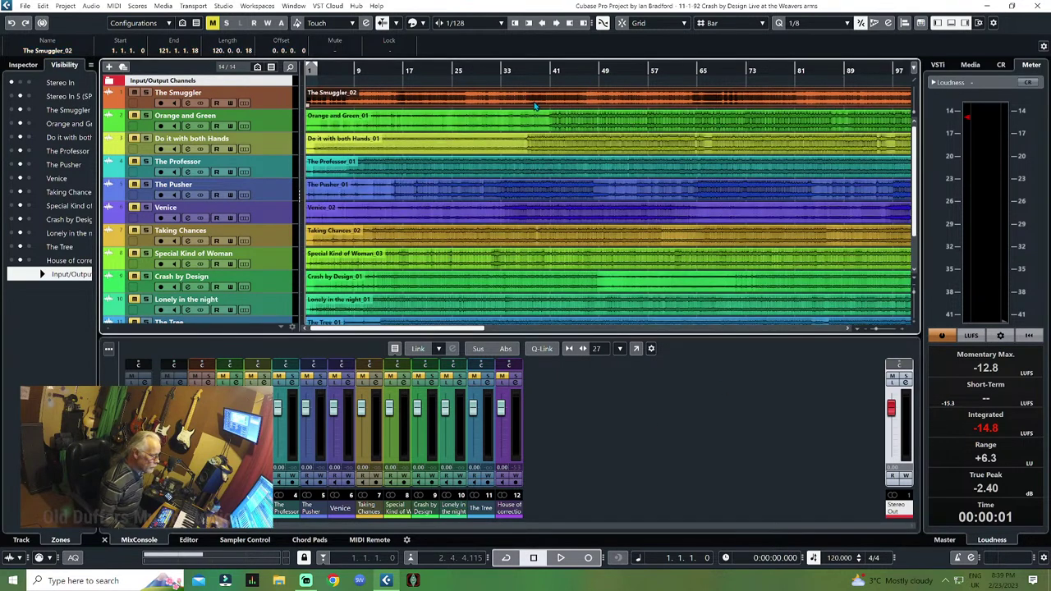
right_click(534, 105)
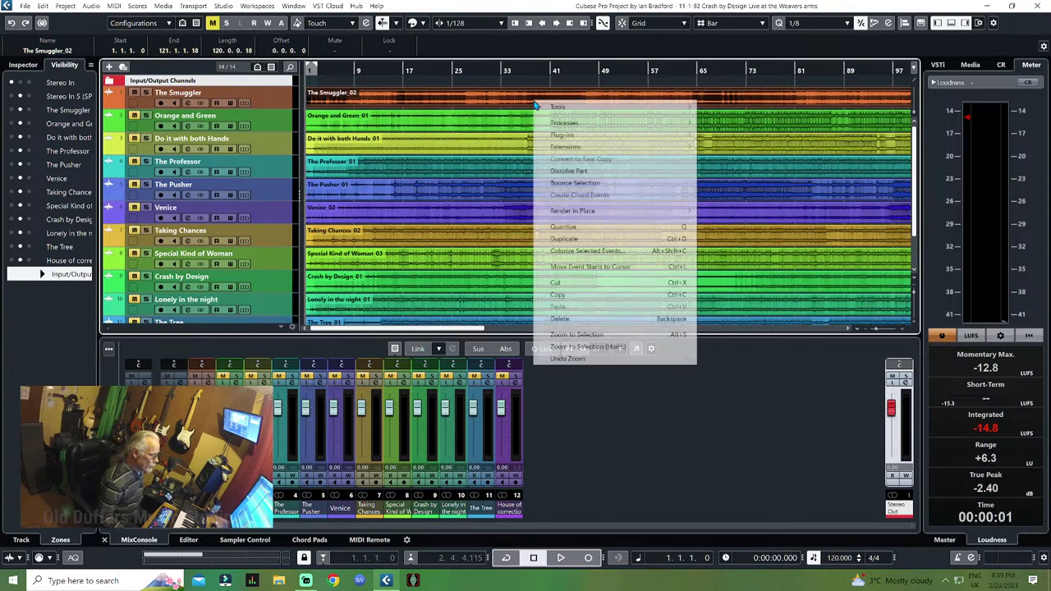
mouse_move(604, 134)
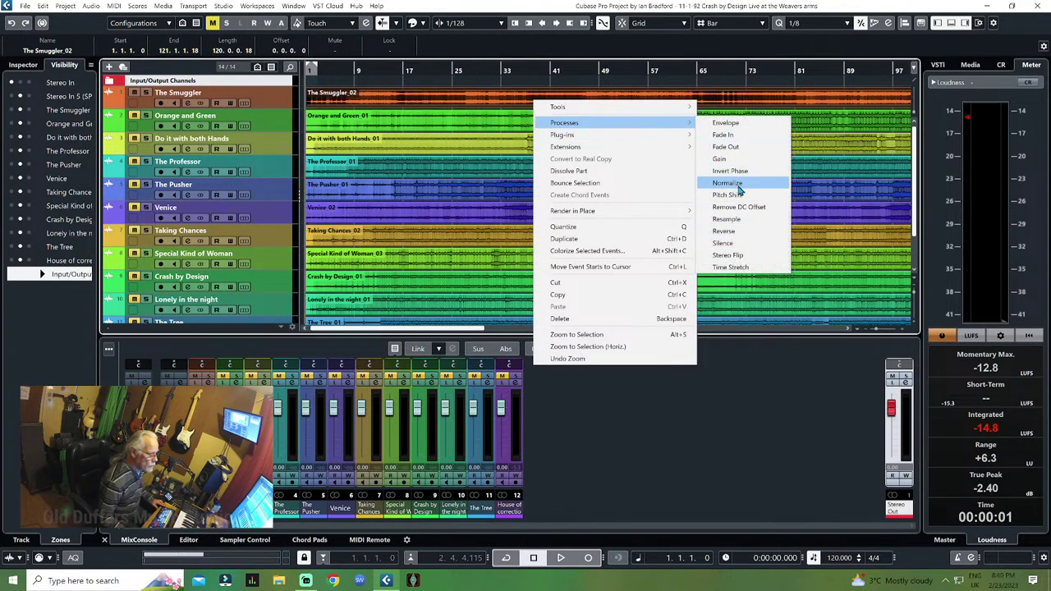
click(728, 183)
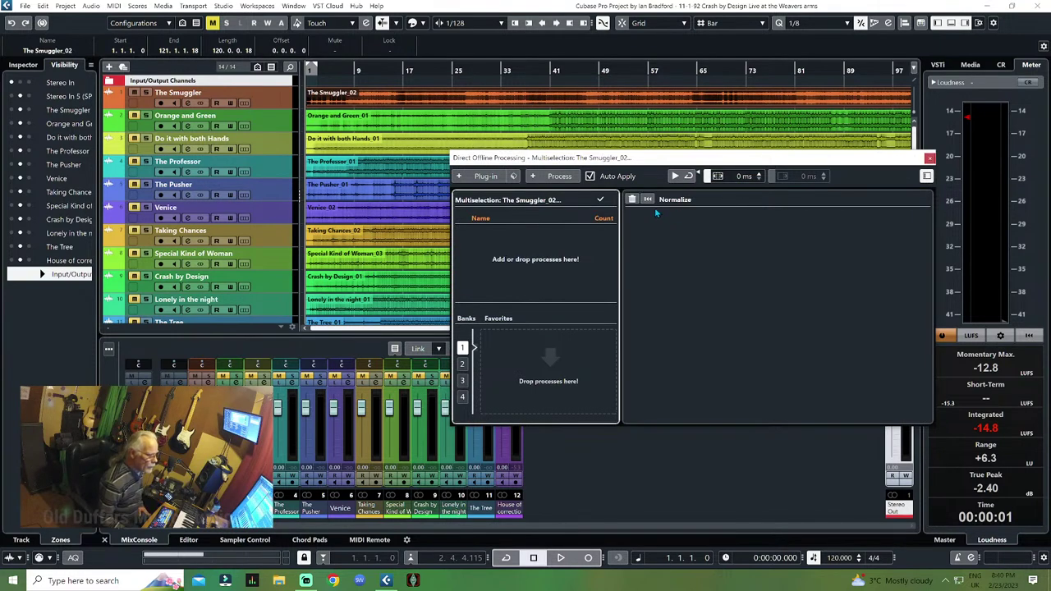
click(560, 177)
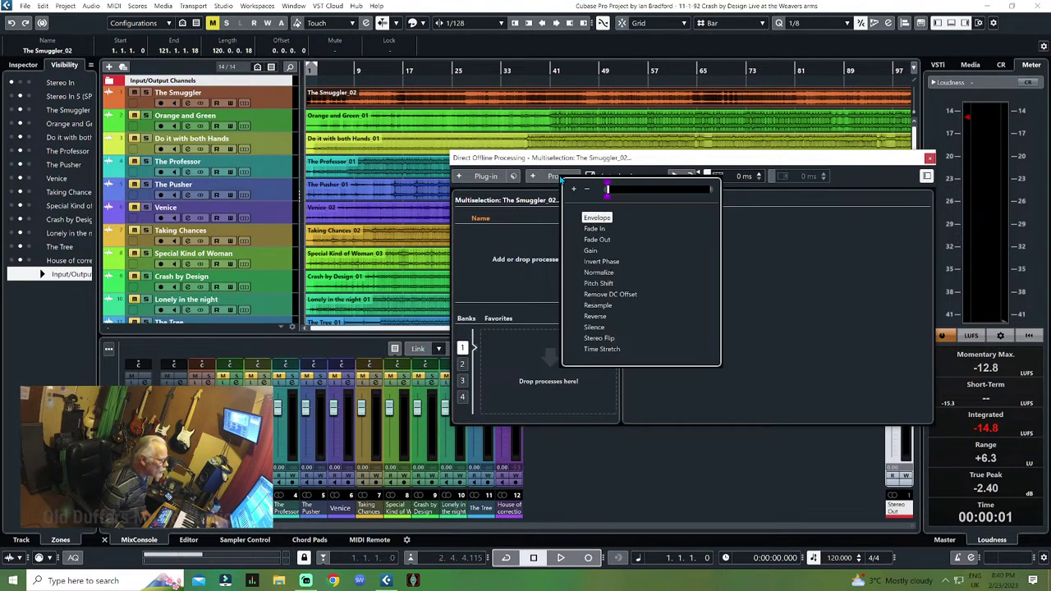
click(598, 273)
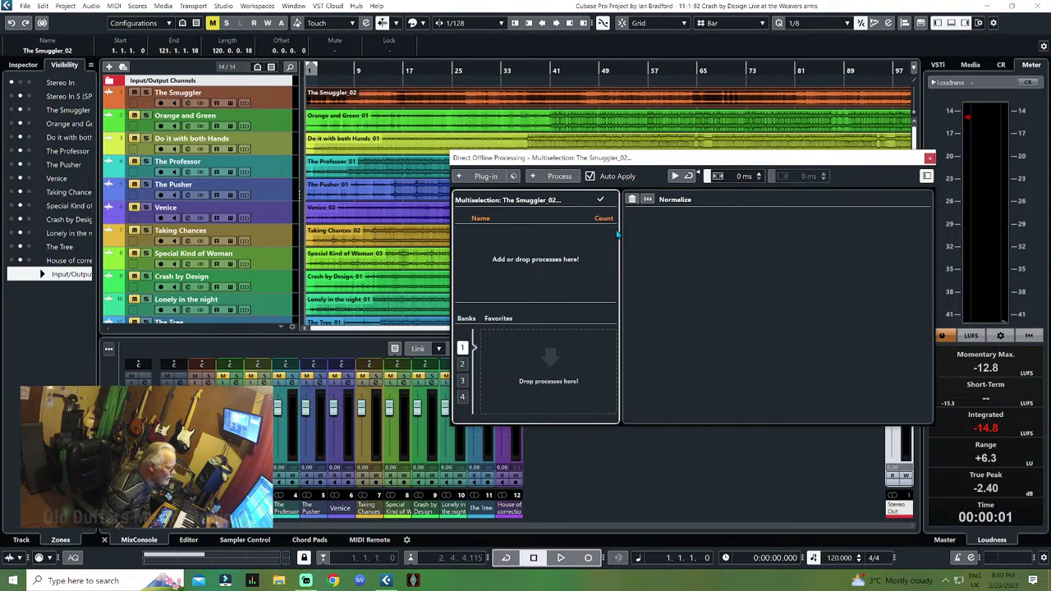
click(472, 364)
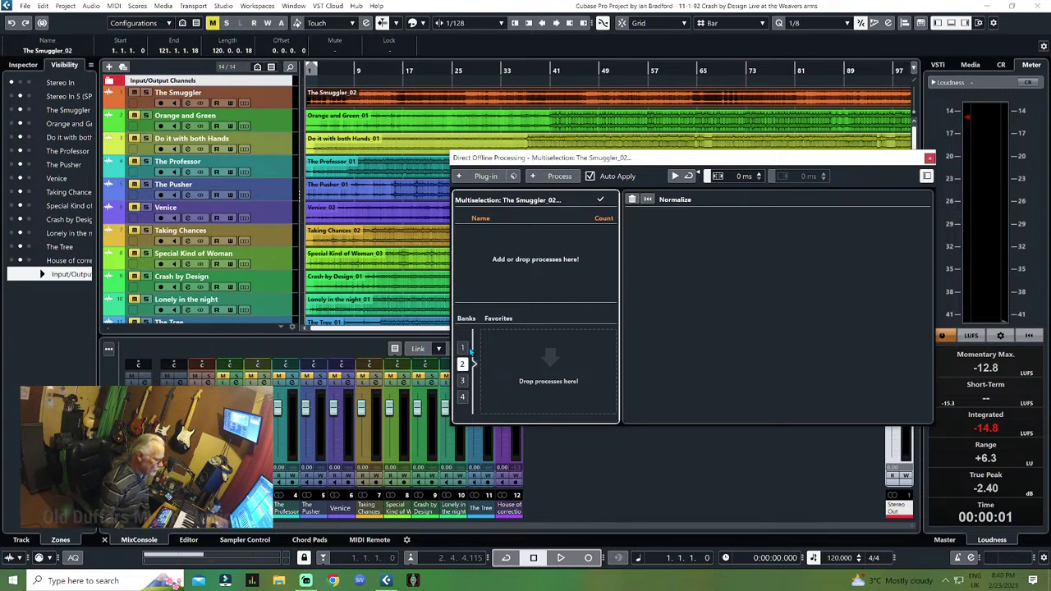
click(462, 348)
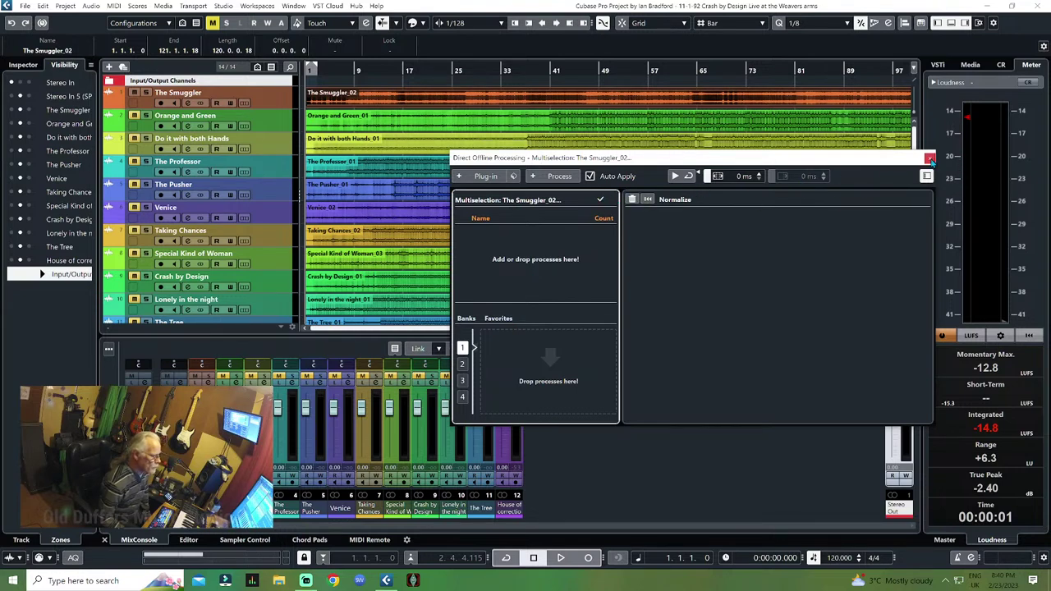
click(929, 158)
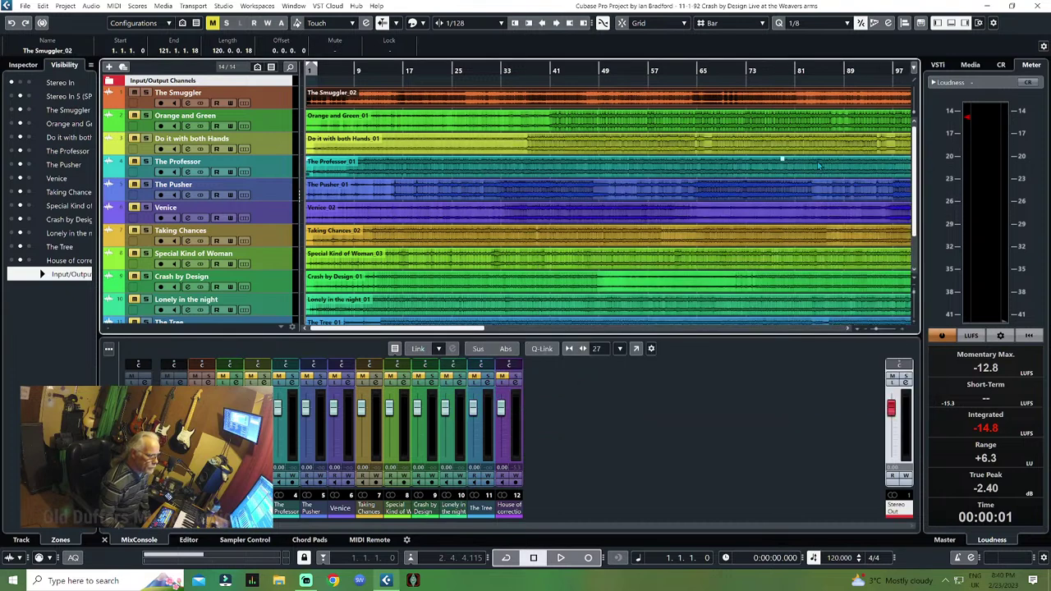
Apply Normalize to the Orange and Green event with Peak Normalization at a maximum peak level of -50.00 dB
right_click(499, 120)
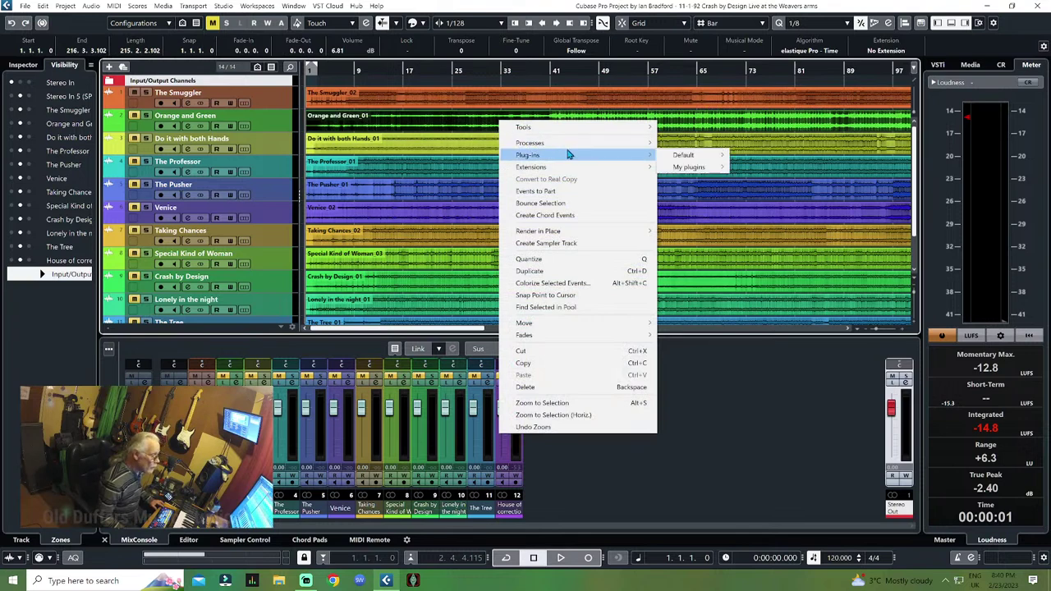
mouse_move(579, 144)
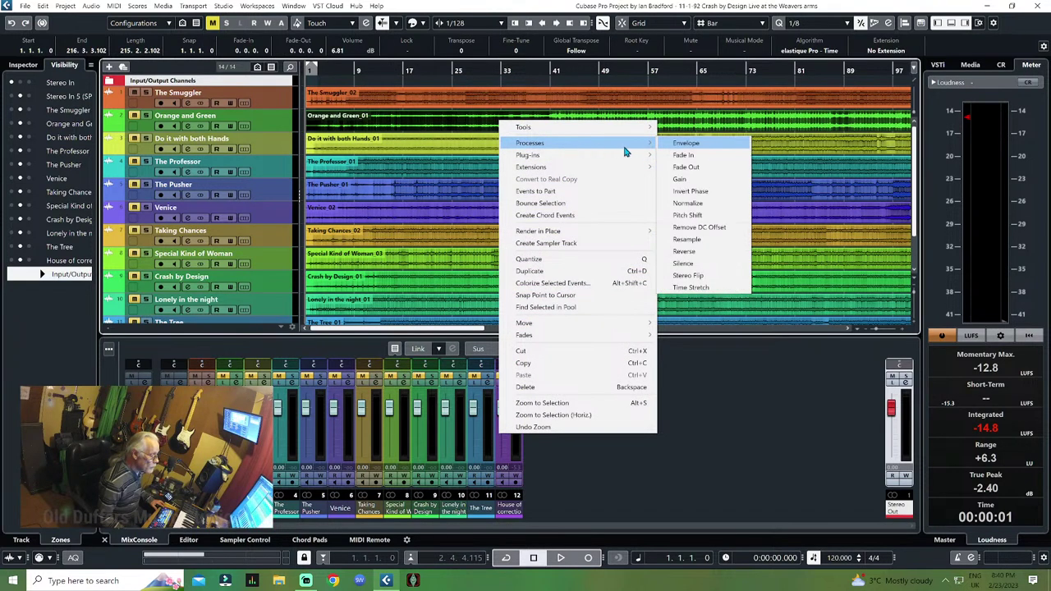
click(705, 207)
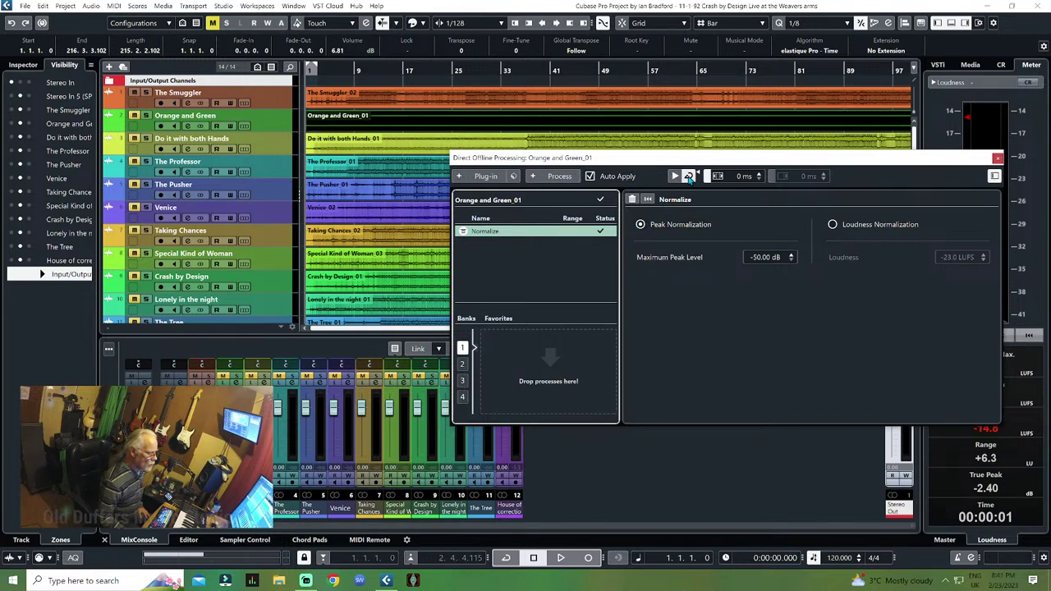
click(996, 159)
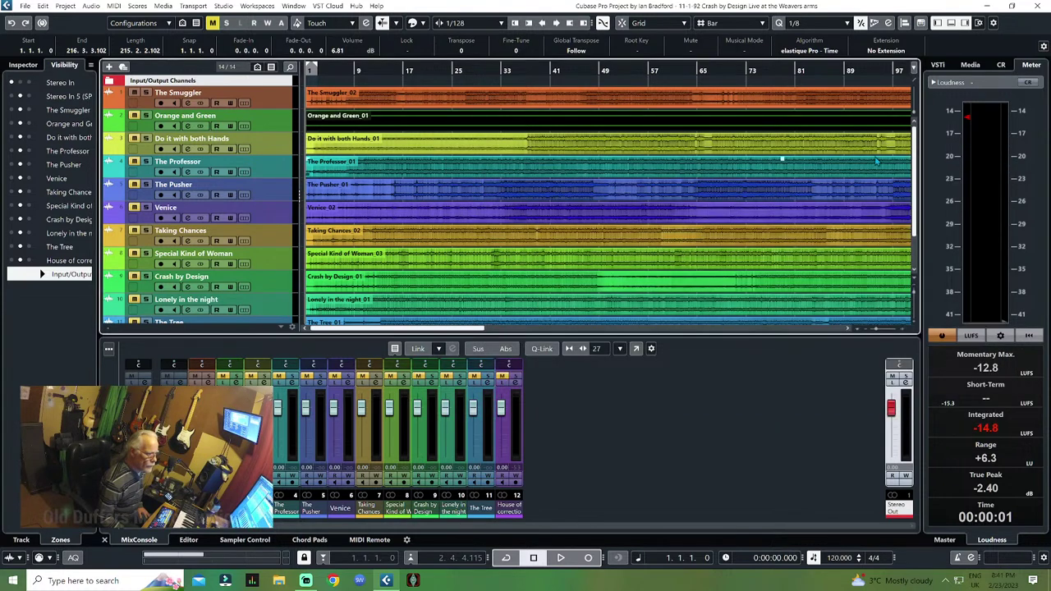
Undo the Normalize process added to the Orange and Green event
click(44, 6)
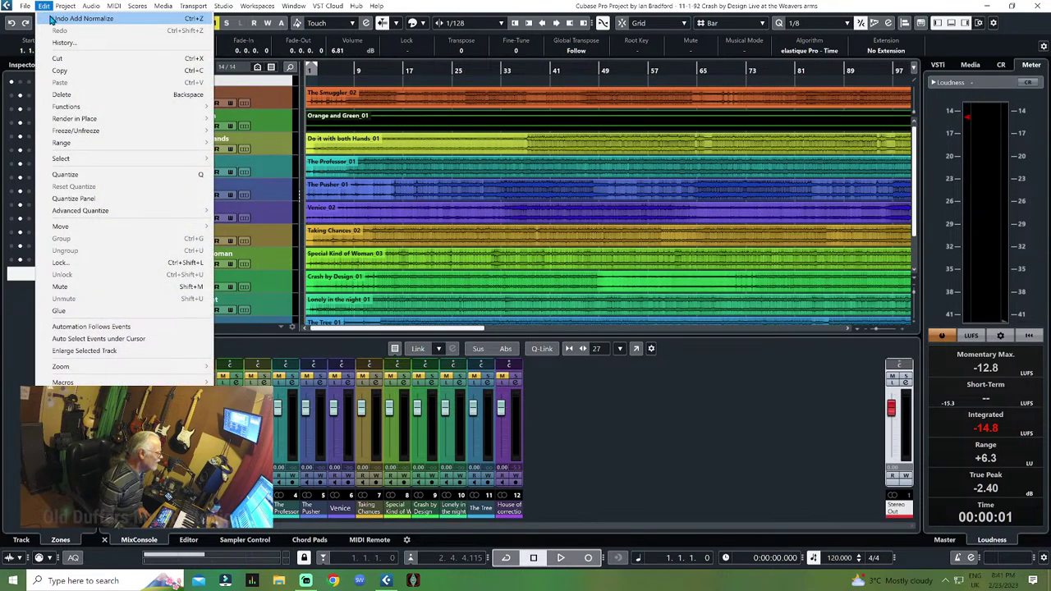
click(51, 18)
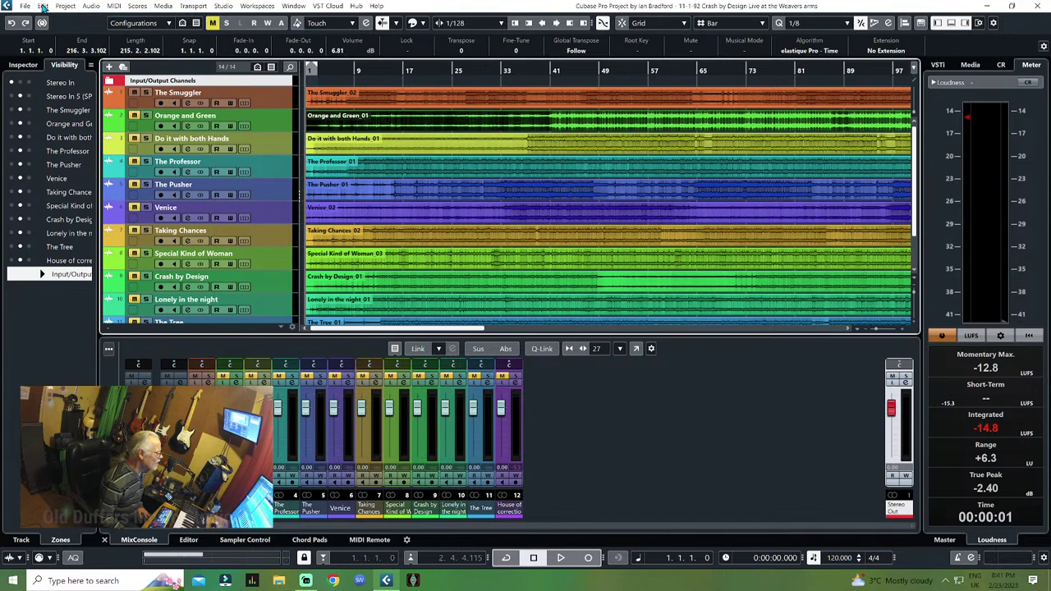
click(43, 6)
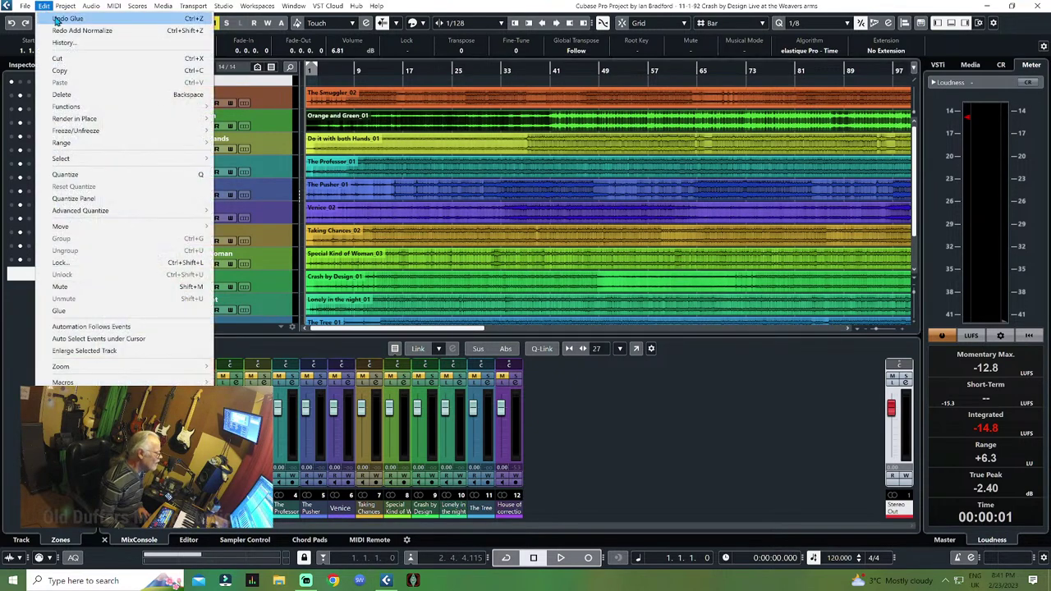
click(55, 18)
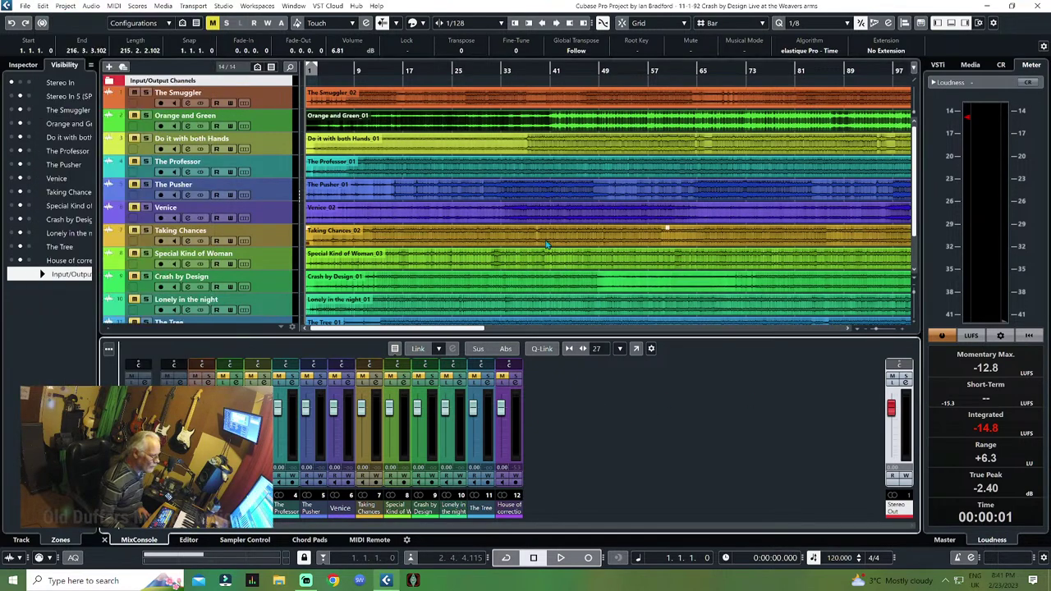
Retry the Normalize process on The Smuggler's part alone, also adding it within Direct Offline Processing
click(480, 102)
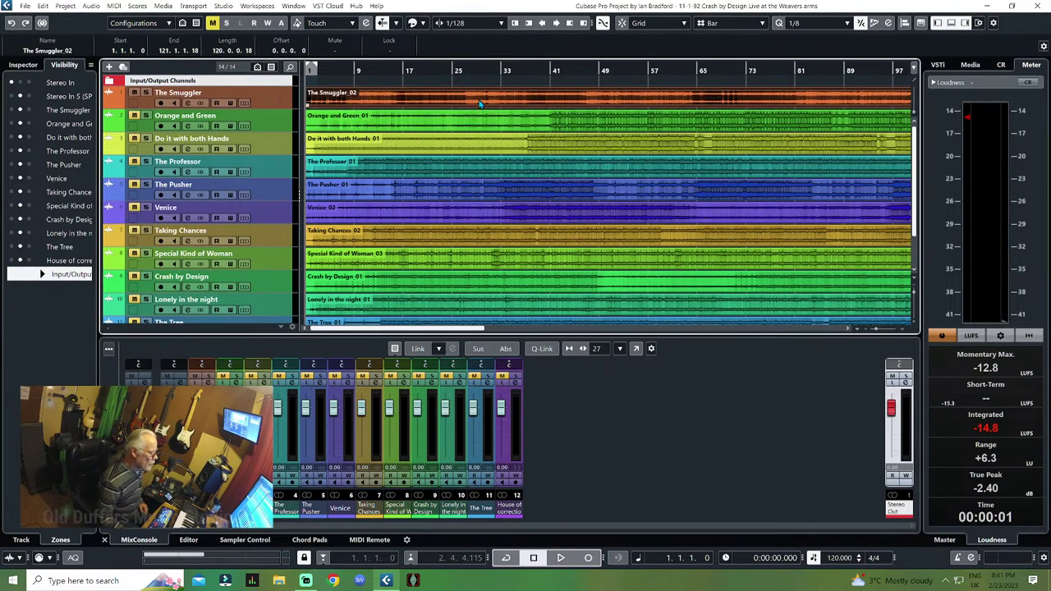
right_click(480, 103)
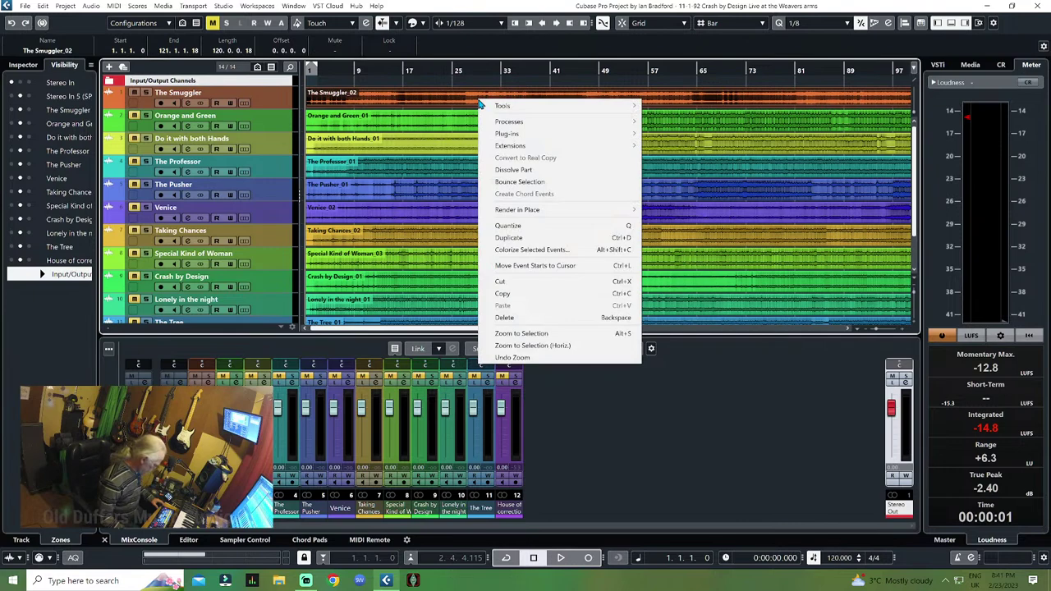
mouse_move(564, 127)
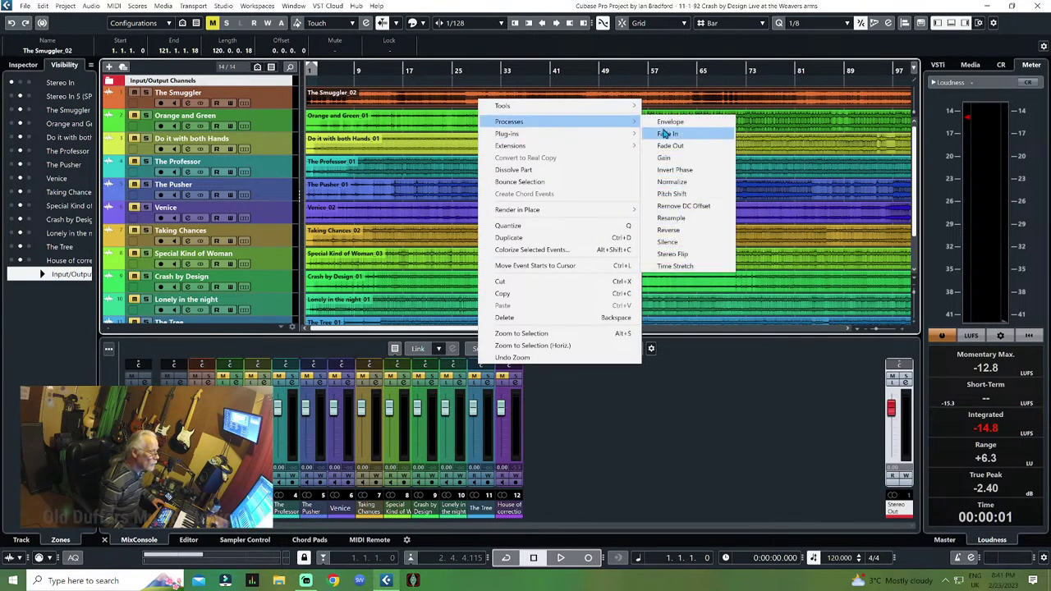
click(684, 186)
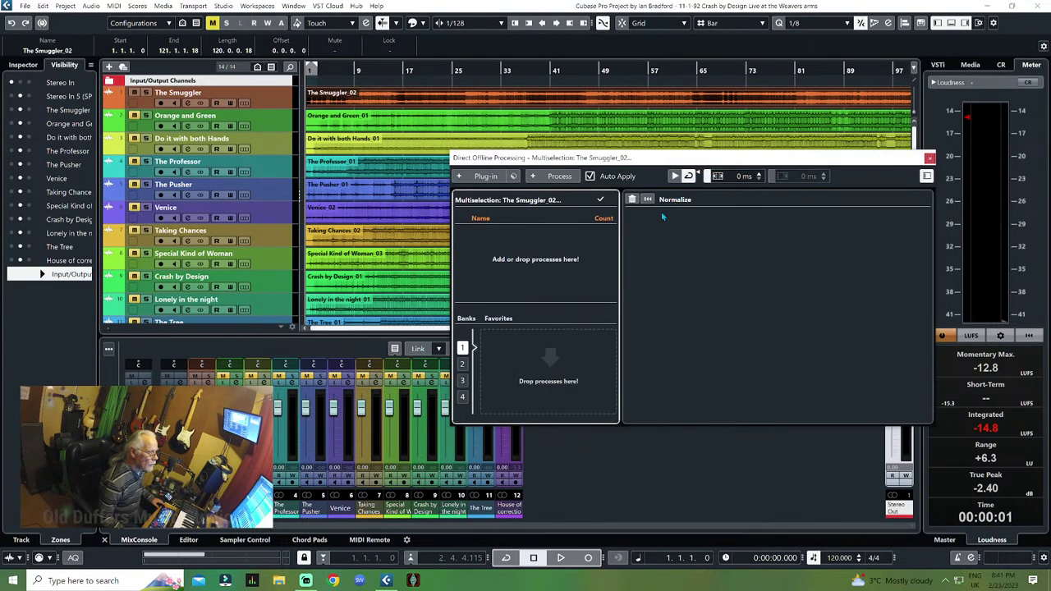
click(558, 177)
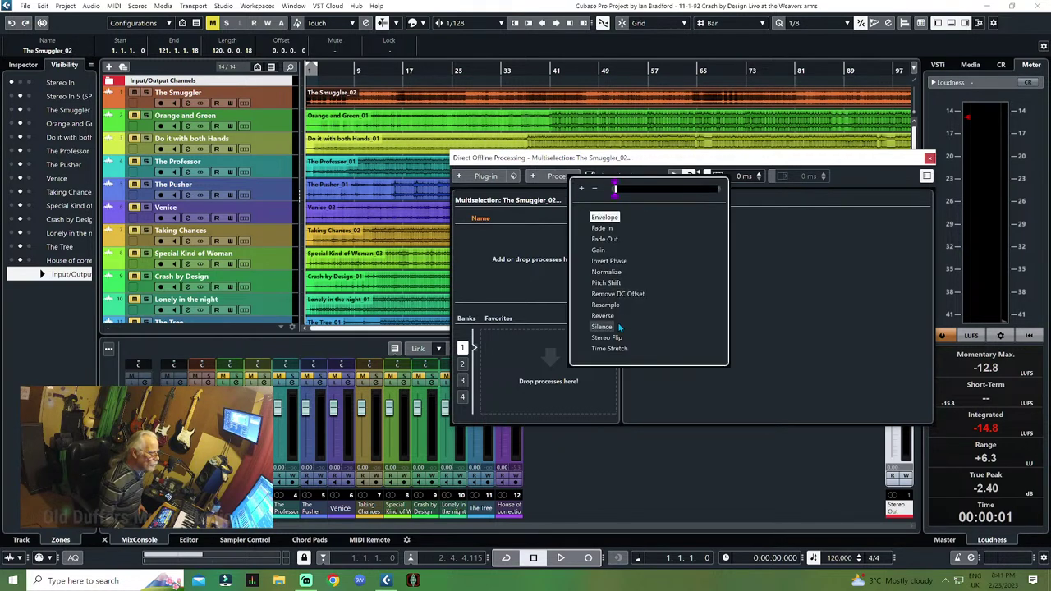
click(608, 272)
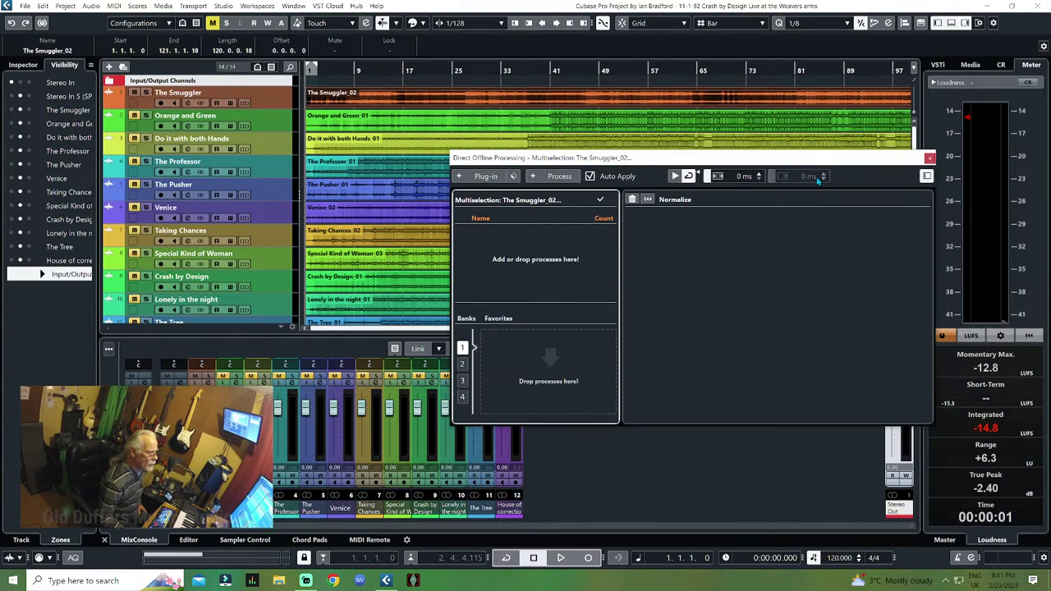
click(929, 158)
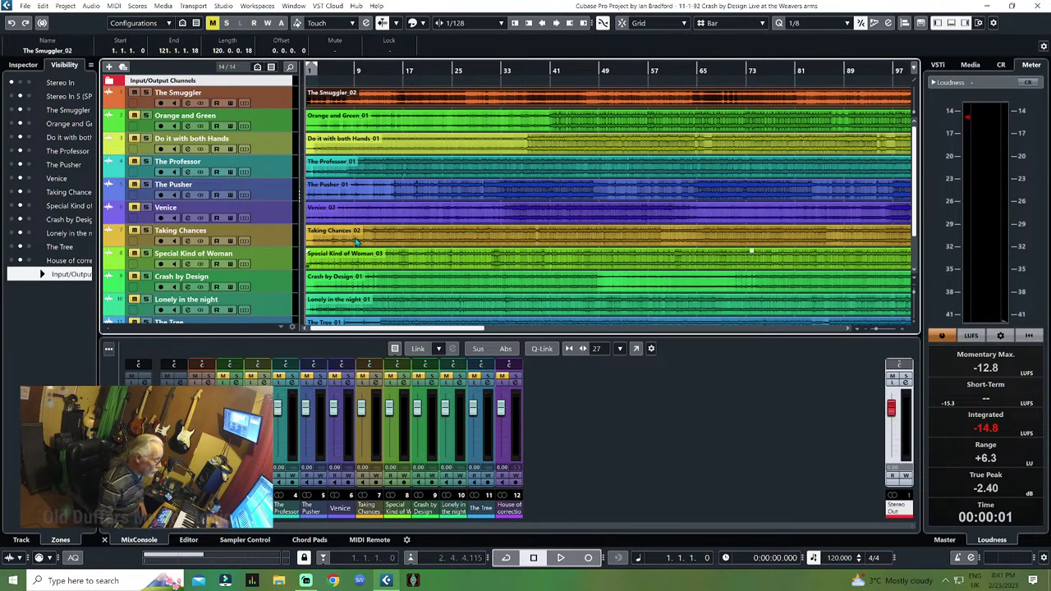
Open the Stereo Out channel settings and activate the X-Noise Stereo insert, keeping its plug-in window in view
click(263, 97)
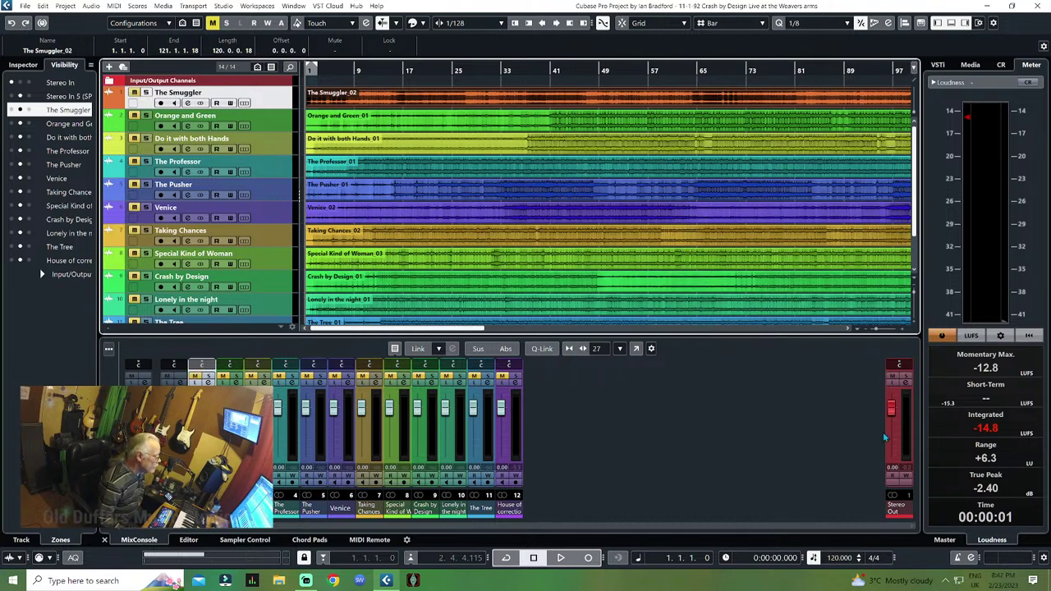
click(906, 383)
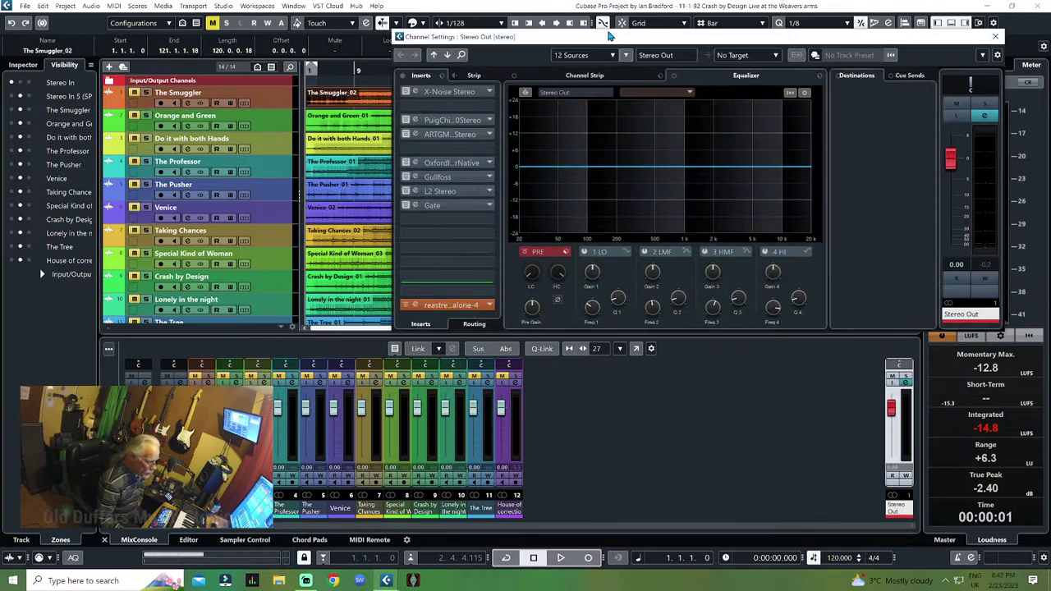
drag(606, 40, 682, 129)
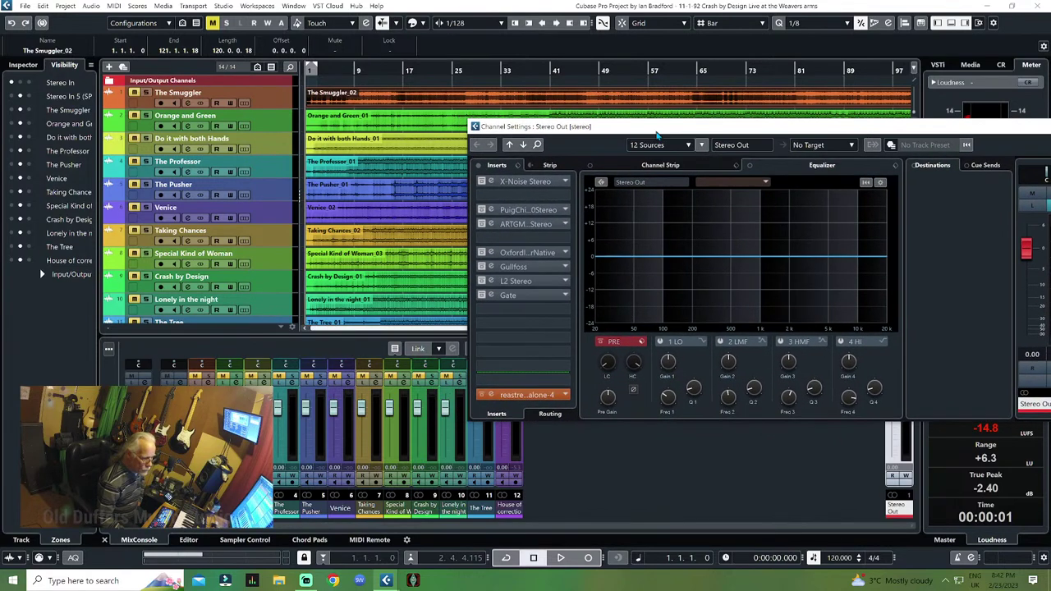
click(520, 182)
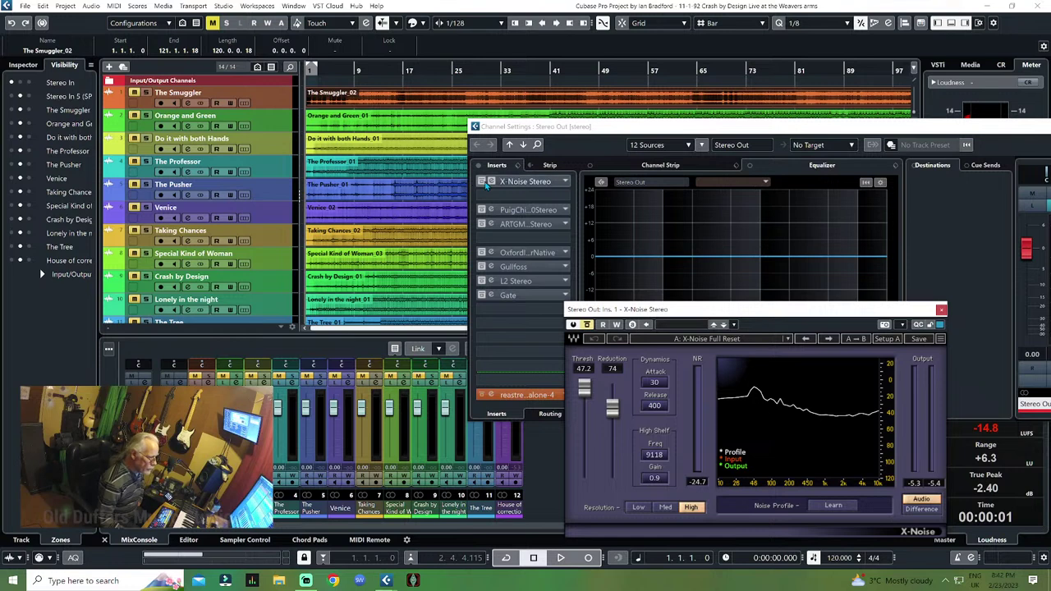
click(484, 186)
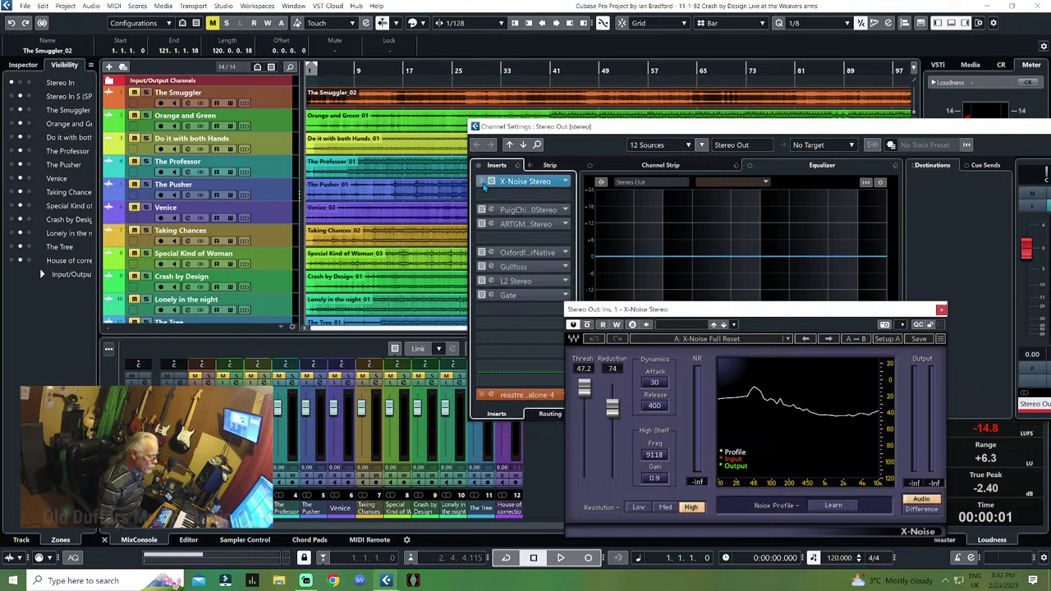
drag(757, 310, 742, 173)
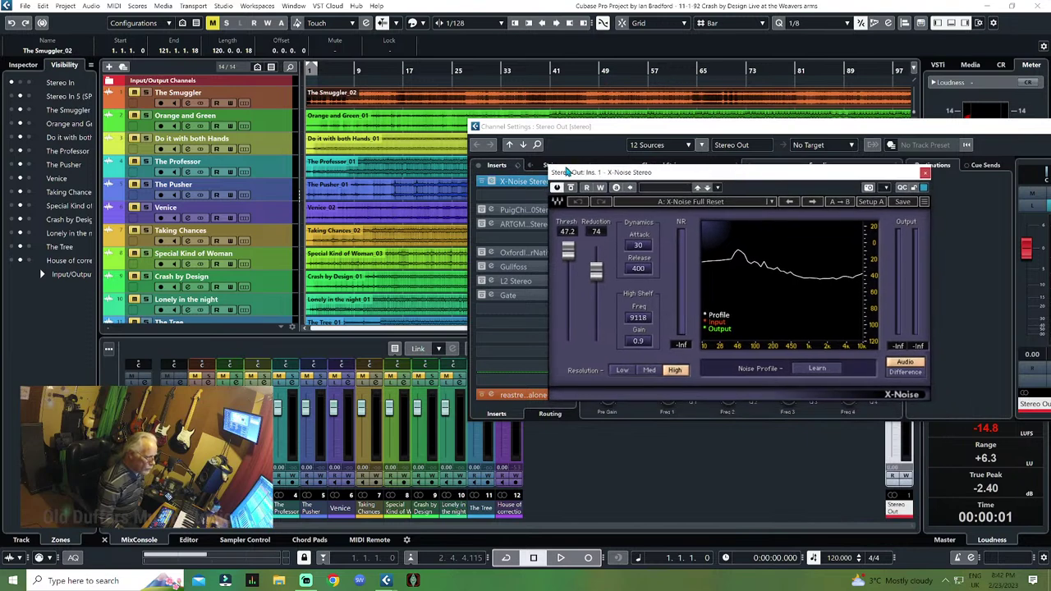
Unmute the House of correction track so it can be auditioned on its own
scroll(346, 258, down, 3)
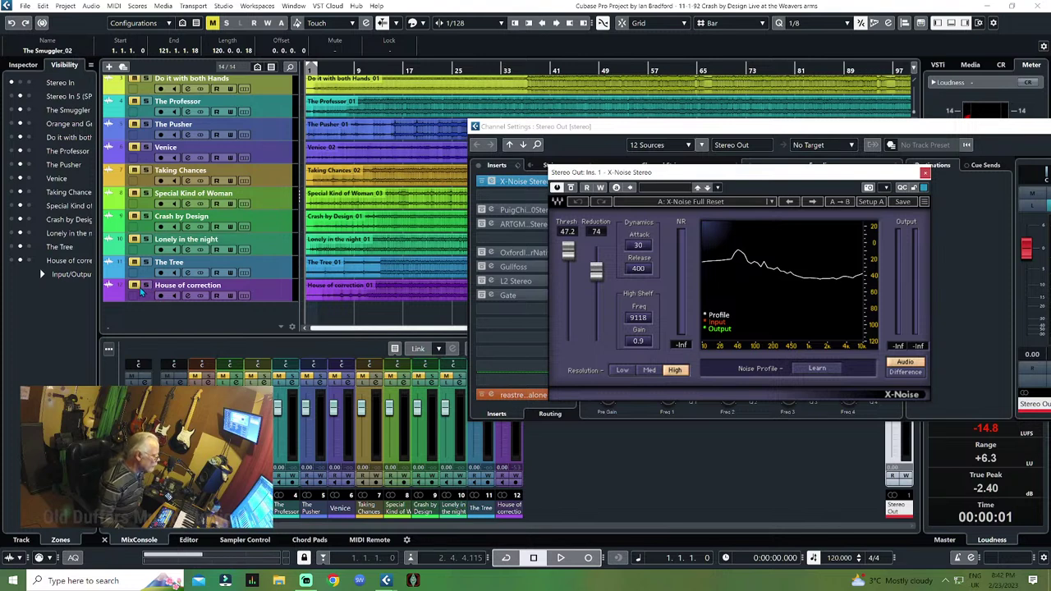
scroll(222, 223, up, 3)
scroll(218, 197, down, 3)
click(310, 267)
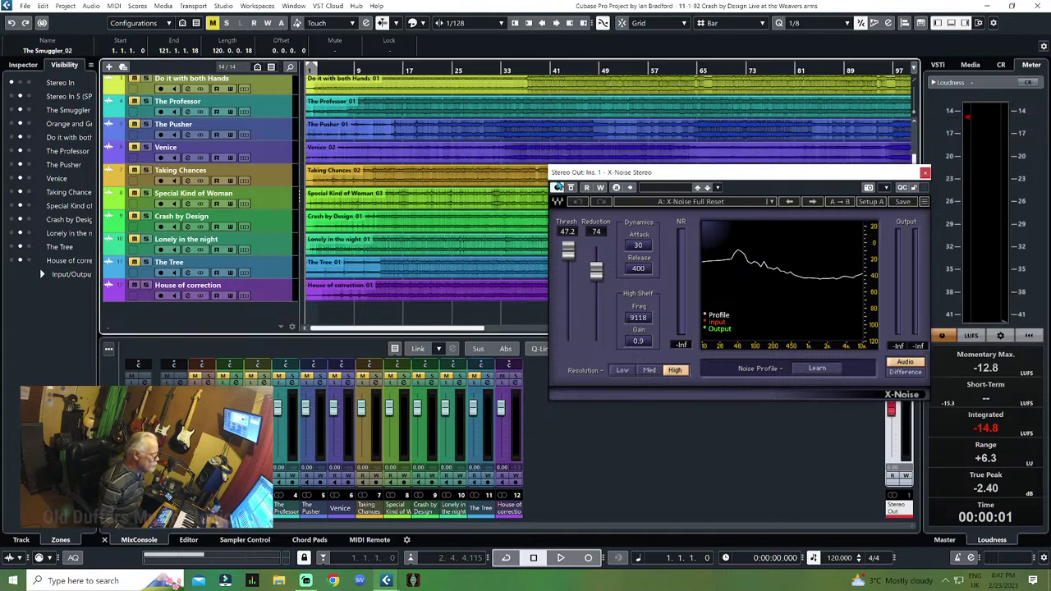
Play the opening of House of correction with X-Noise switched off and with it on to compare the background noise
click(556, 188)
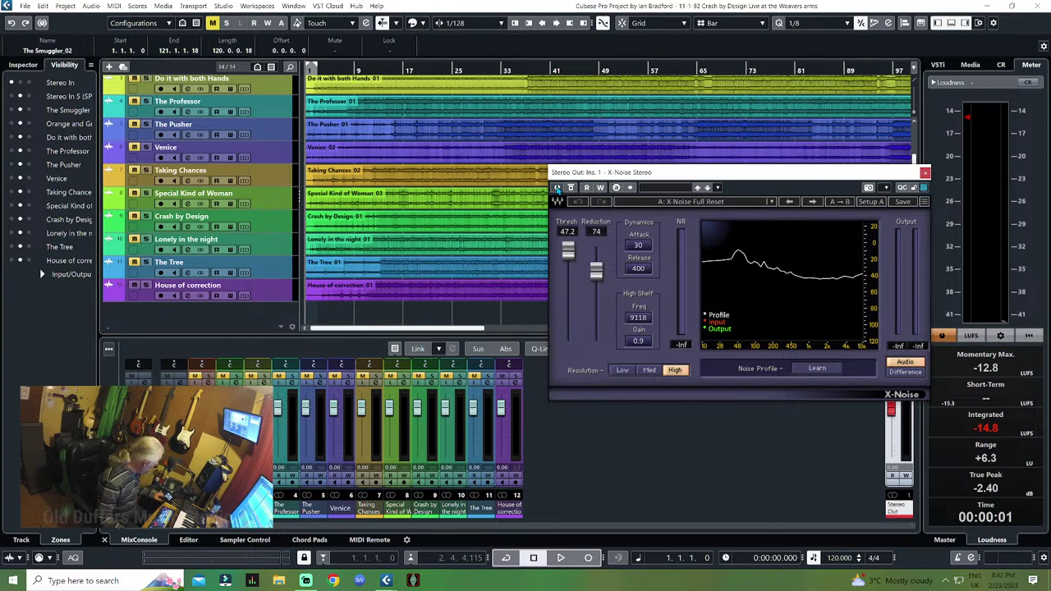
key(space)
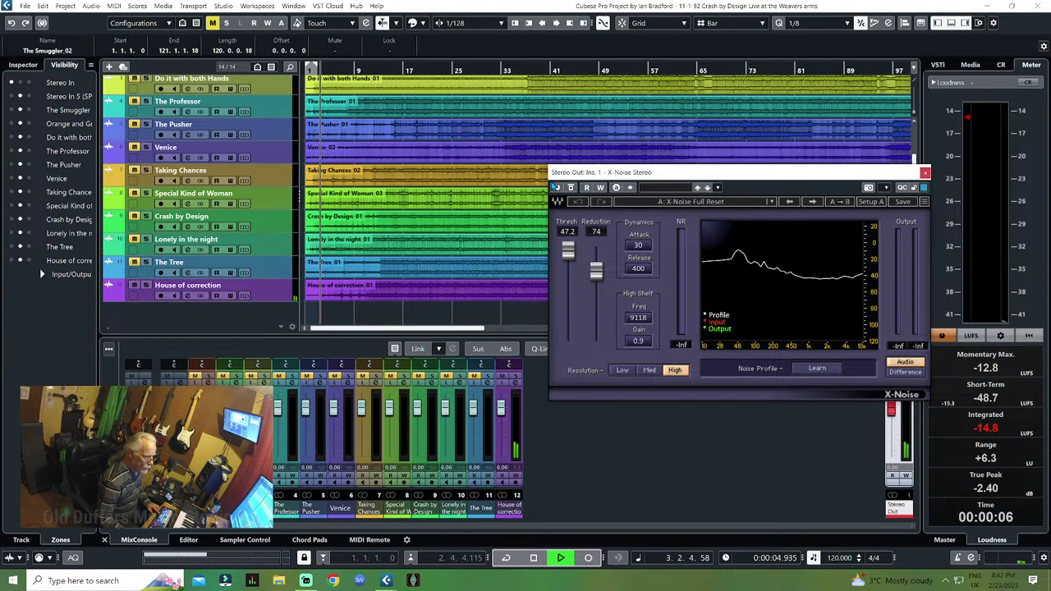
key(space)
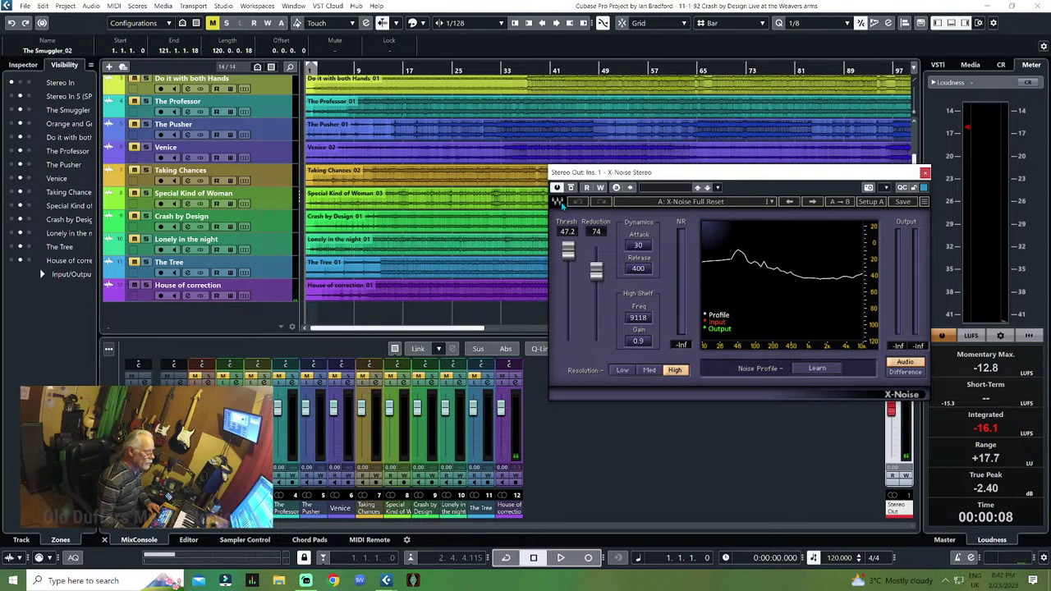
key(space)
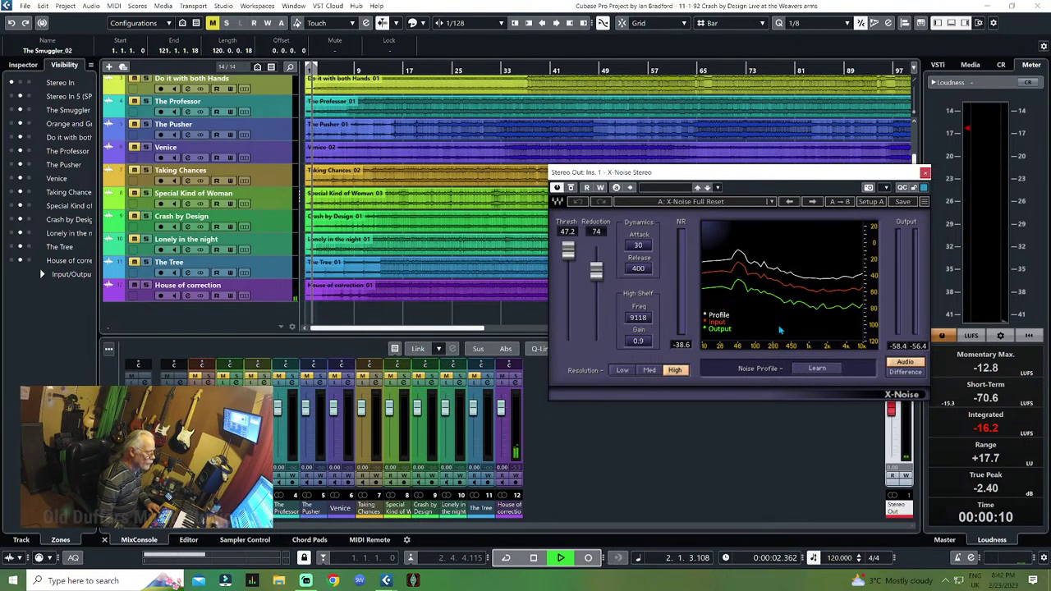
key(space)
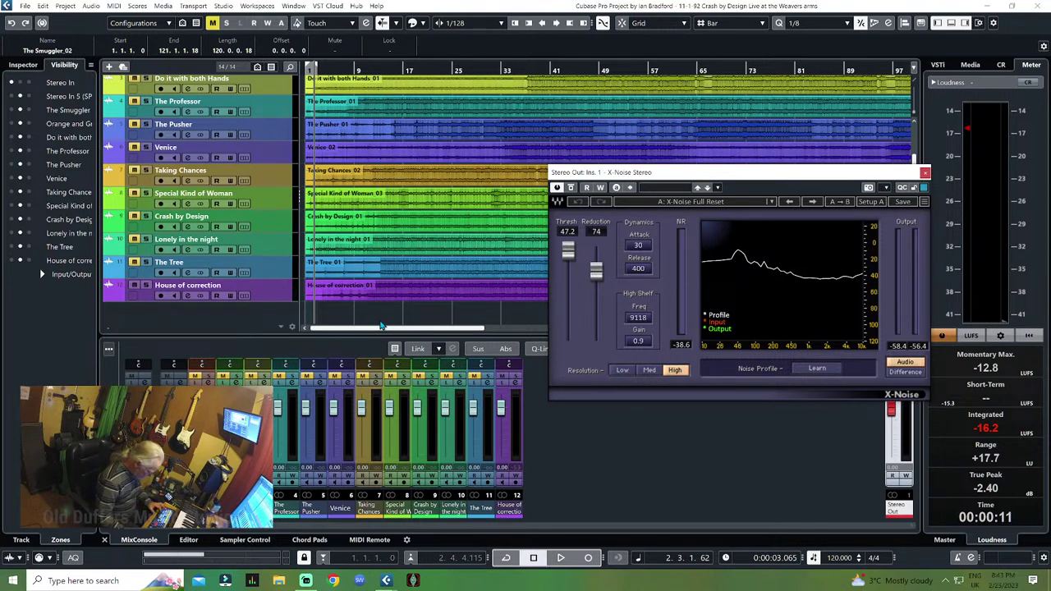
Learn a new X-Noise noise profile from the quiet opening of House of correction and audition the result
key(g)
key(g)
key(g)
key(g)
key(g)
key(g)
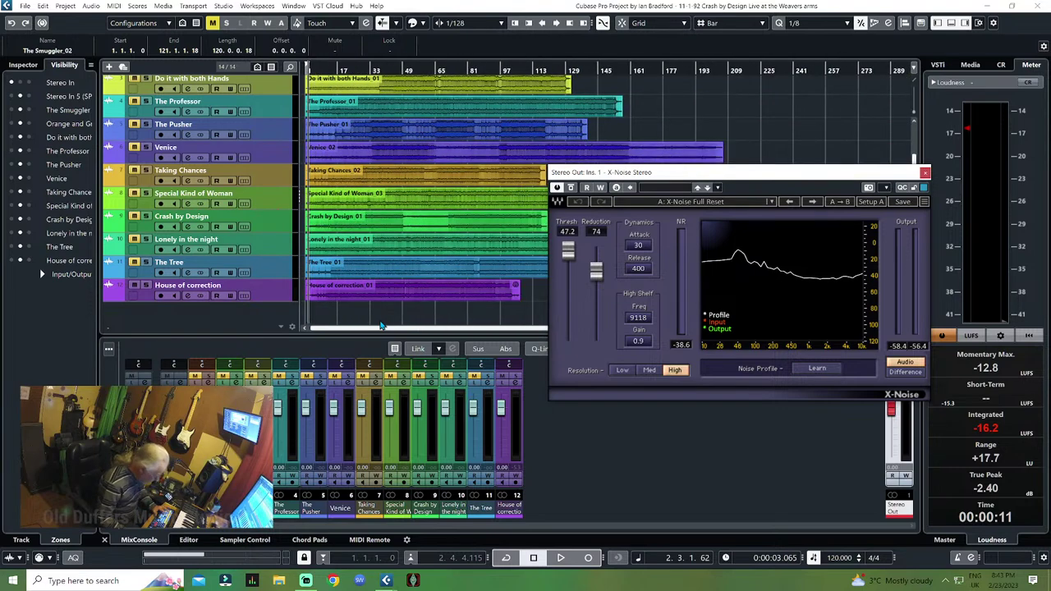
key(h)
key(h)
key(h)
key(h)
key(h)
key(h)
key(h)
key(h)
key(h)
key(h)
key(h)
key(h)
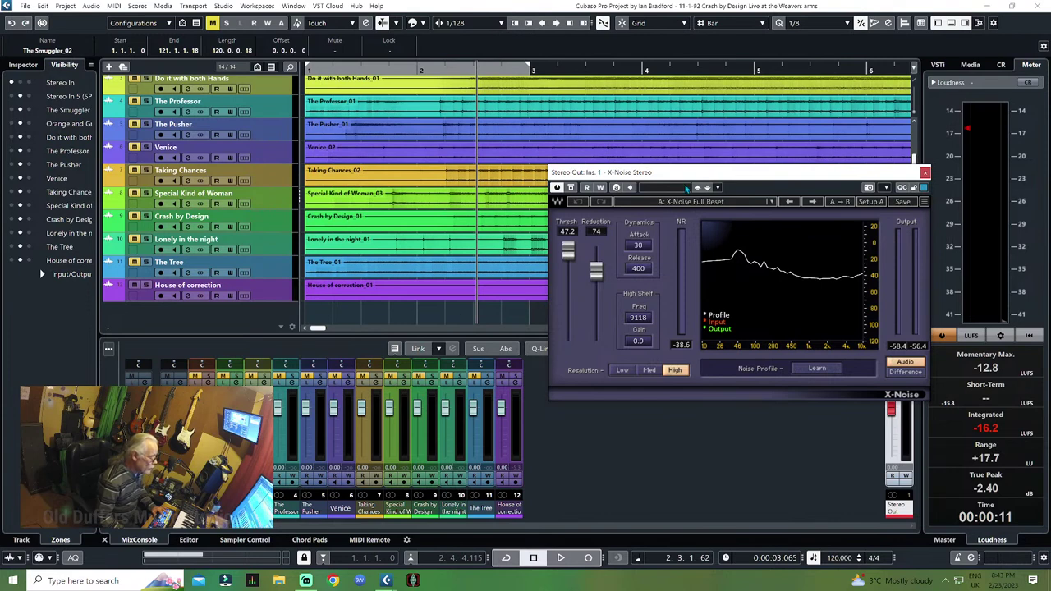
drag(694, 171, 626, 363)
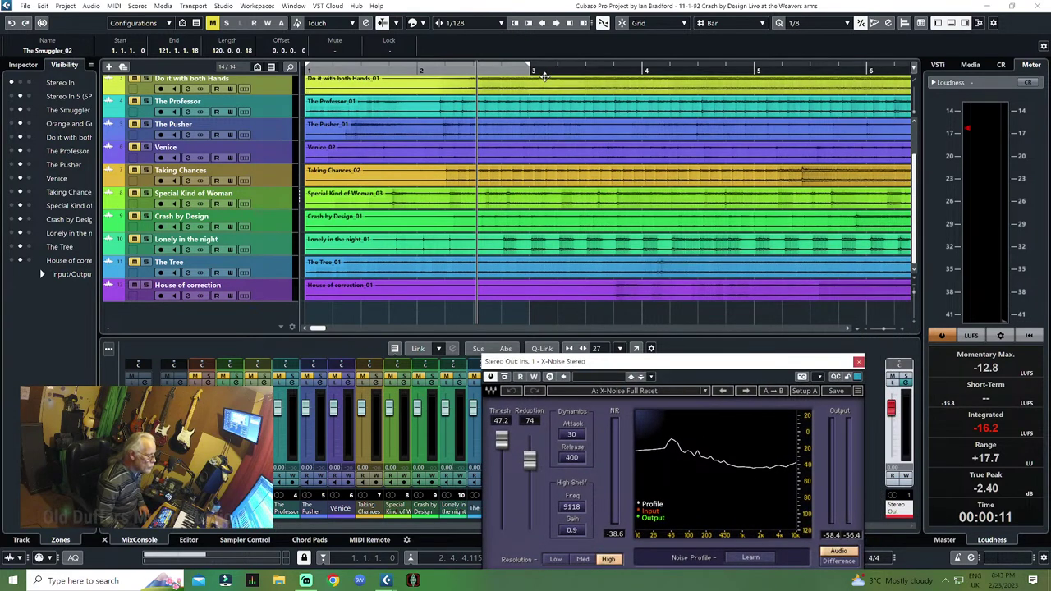
drag(715, 366, 648, 257)
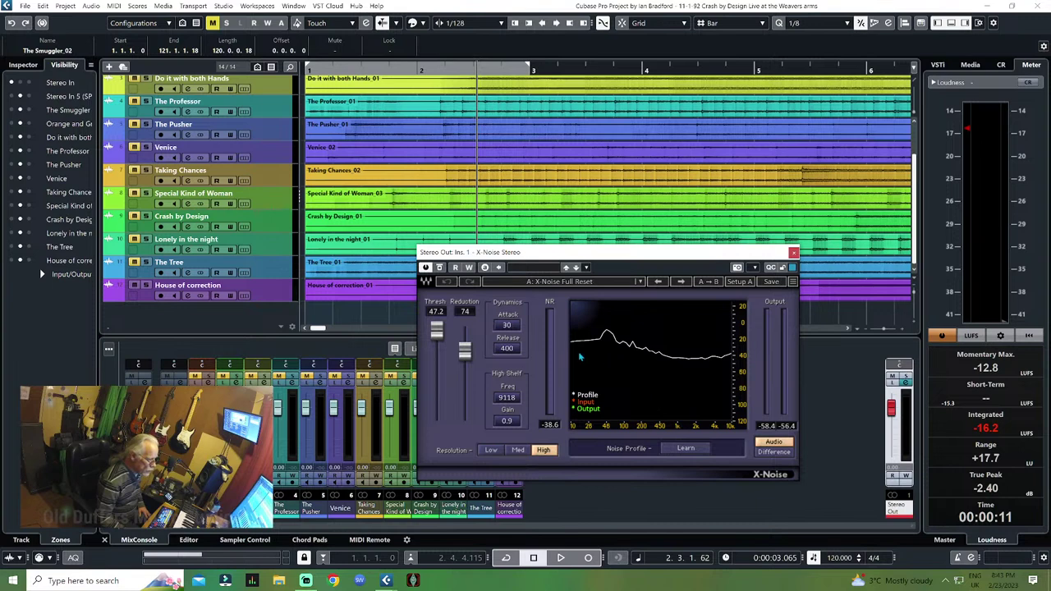
click(687, 450)
key(Home)
key(space)
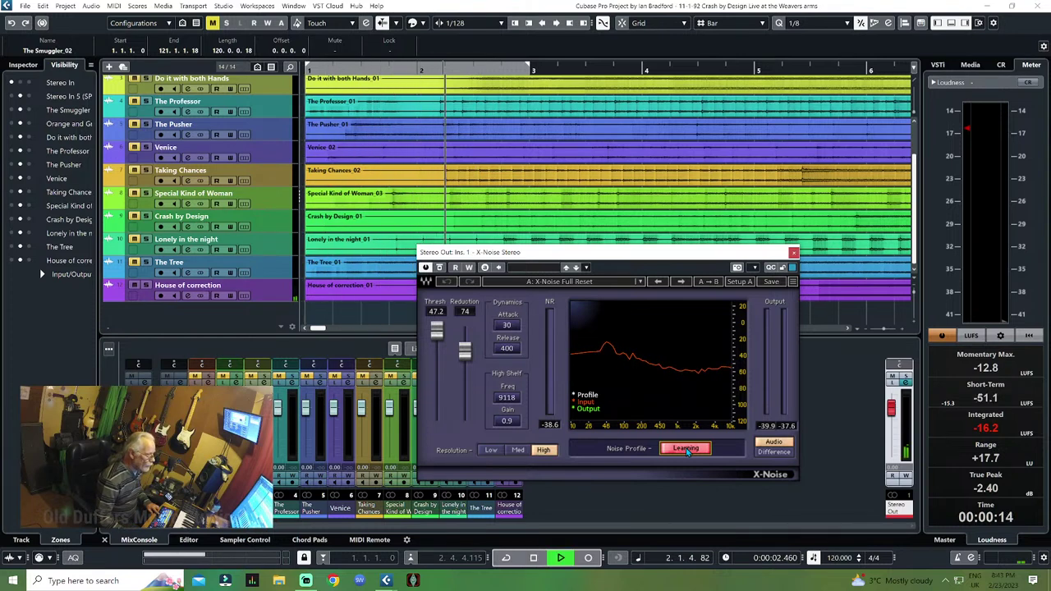
click(686, 449)
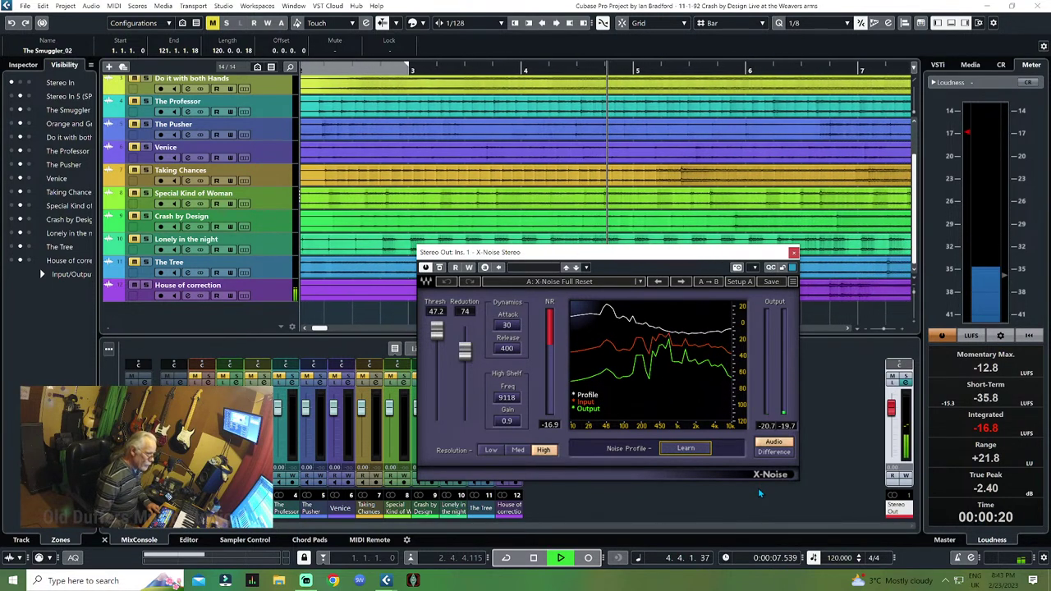
key(space)
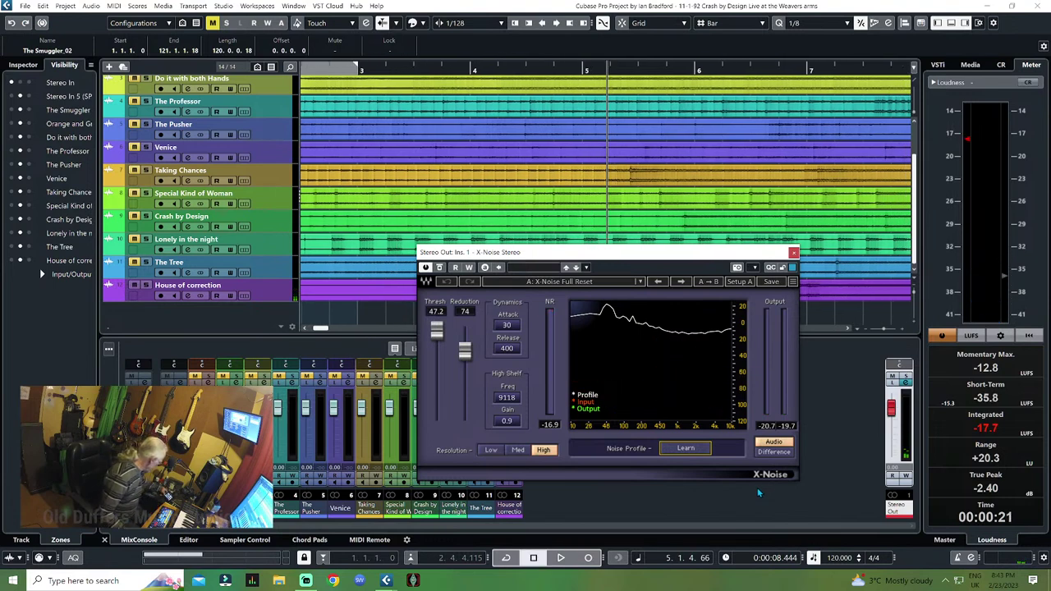
Close the X-Noise plug-in window and mute the House of correction track
click(794, 254)
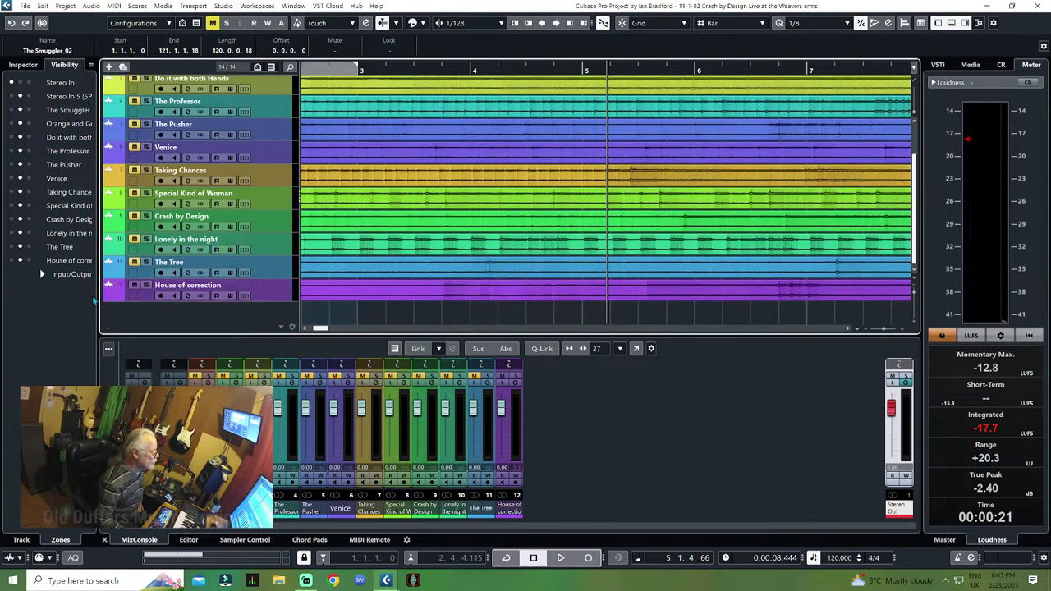
click(134, 286)
scroll(244, 228, up, 3)
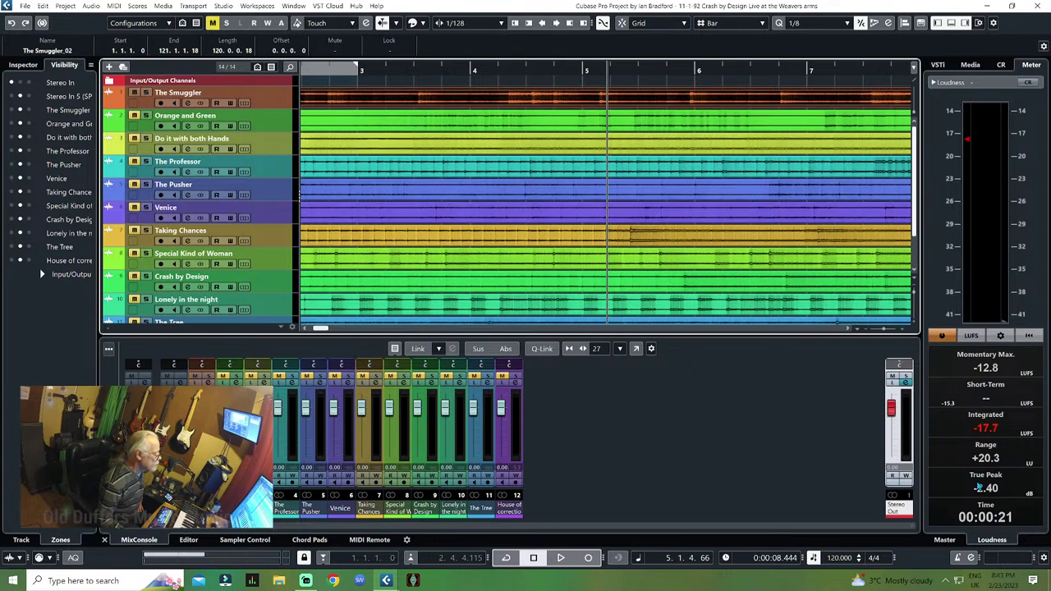
Activate the PuigChild 670 Stereo insert on the Stereo Out channel and return the playhead to the project start
click(905, 384)
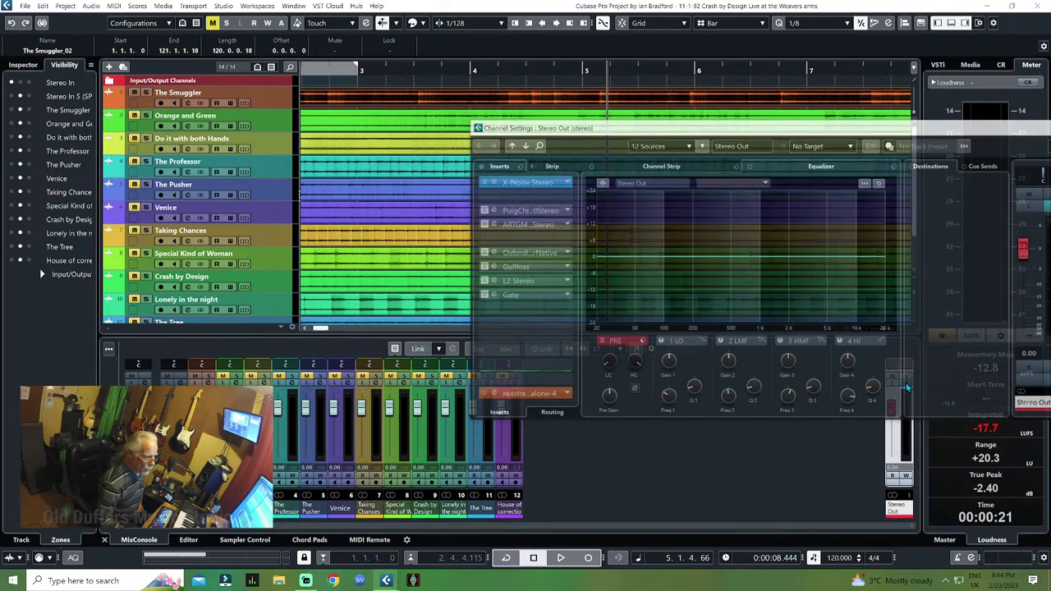
click(515, 211)
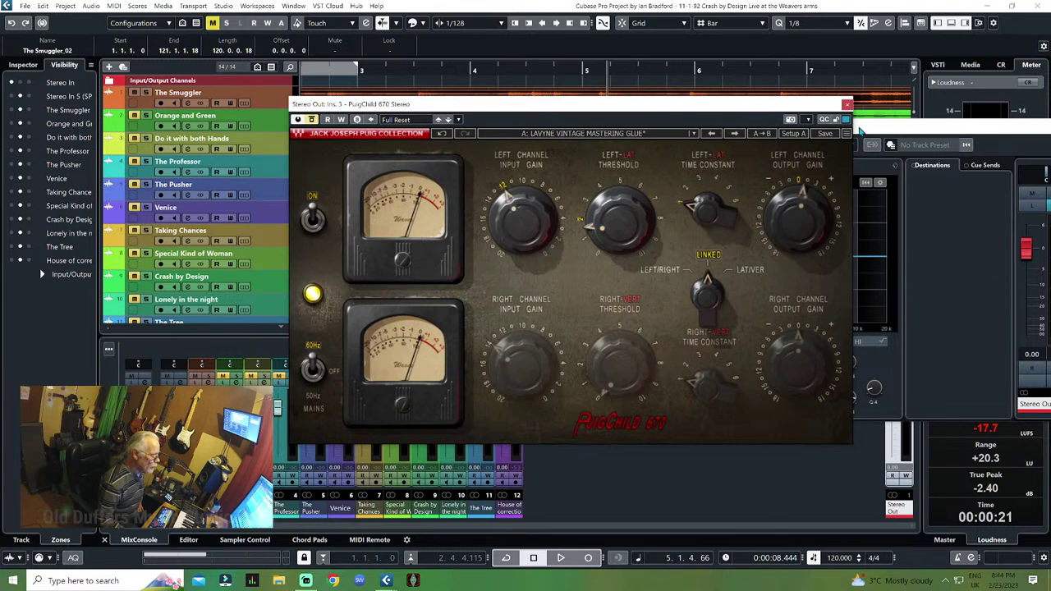
drag(794, 109, 803, 281)
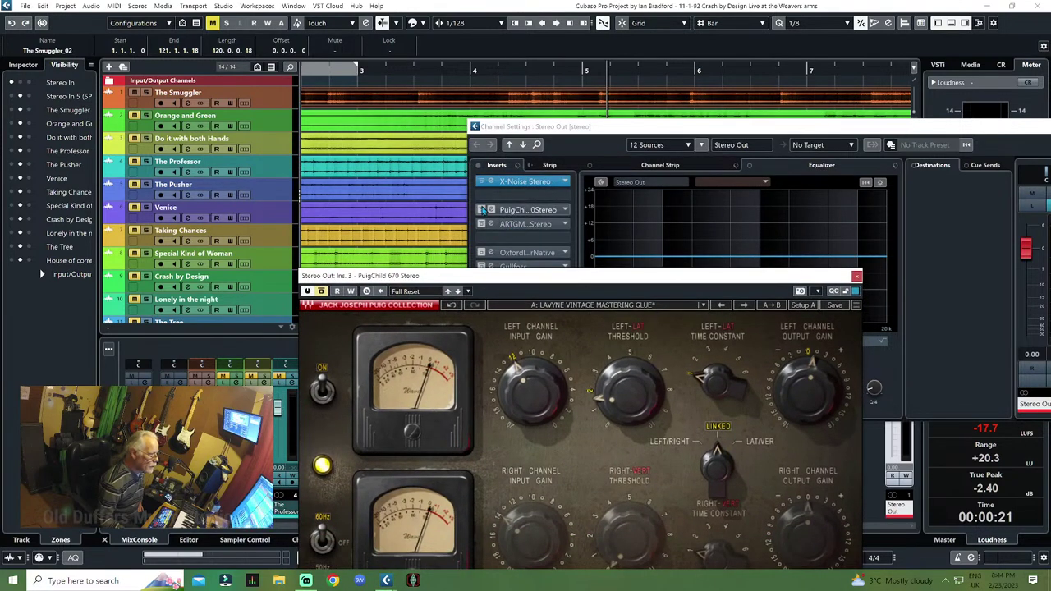
click(490, 212)
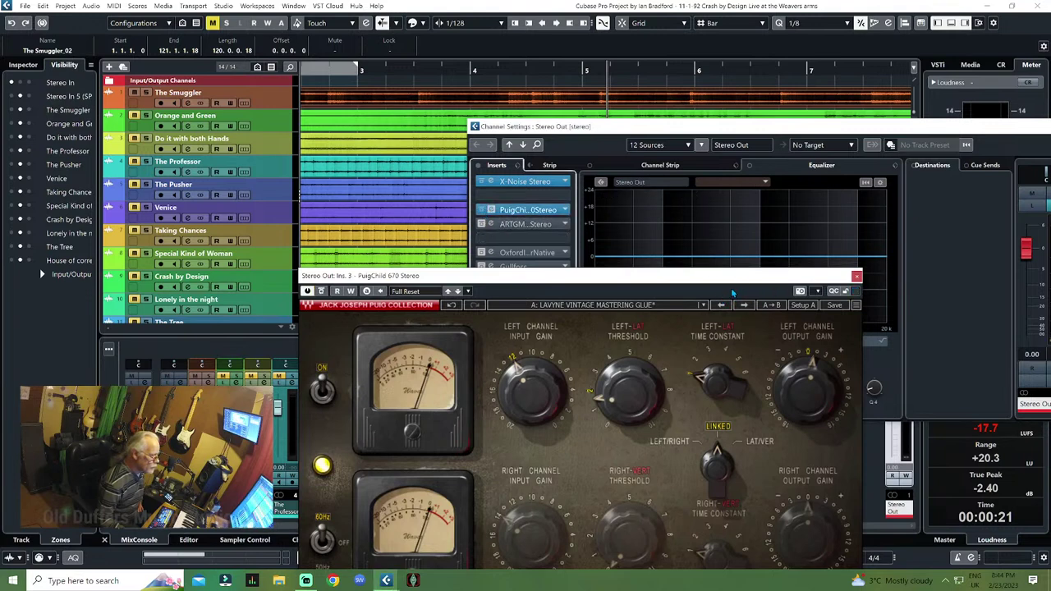
drag(731, 281, 748, 109)
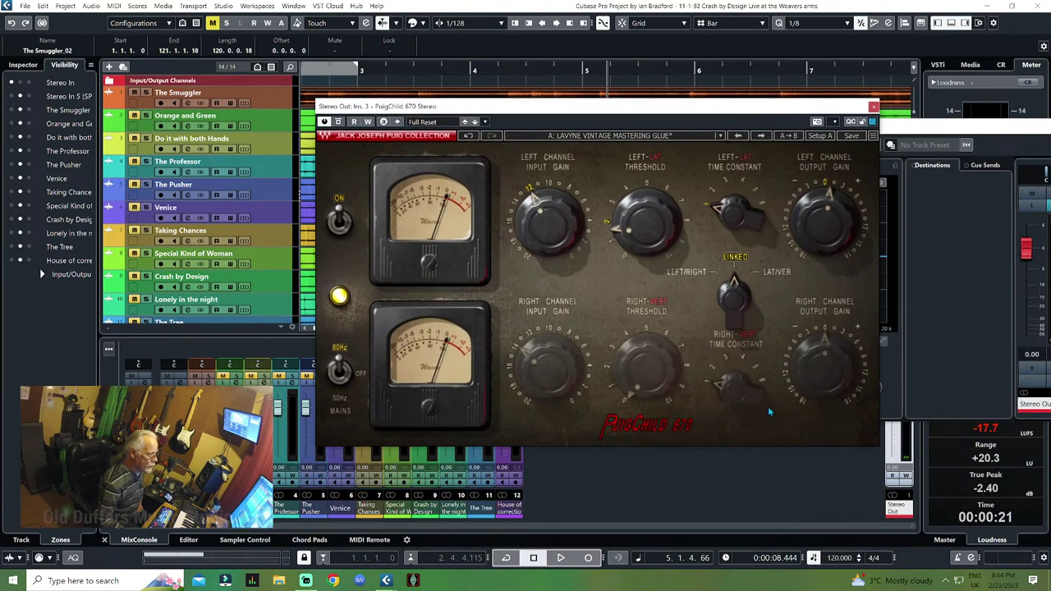
key(Home)
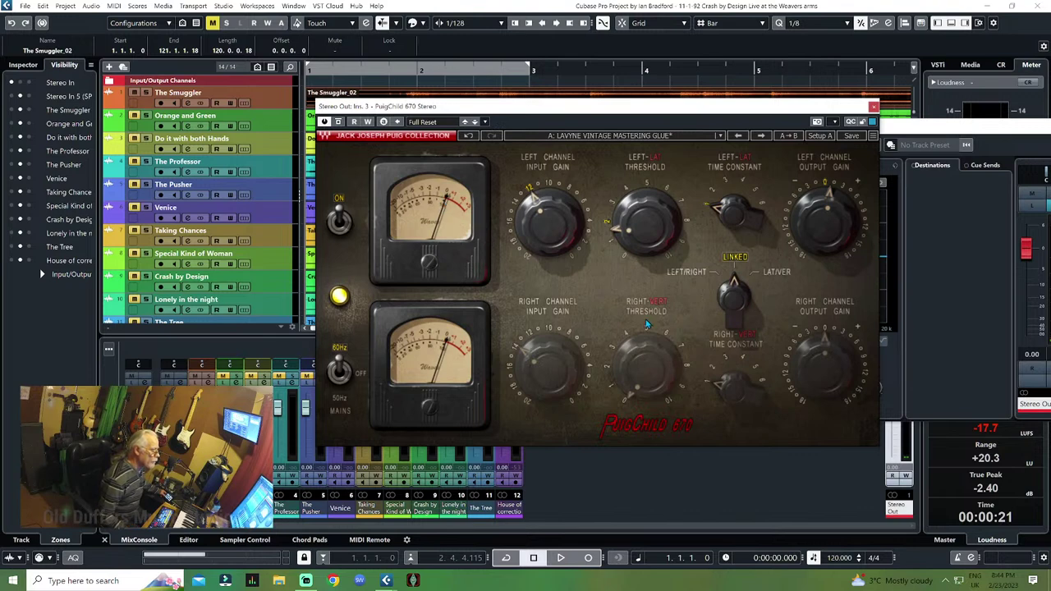
Play the opening of The Smuggler through the PuigChild 670 and close the plug-in window
key(space)
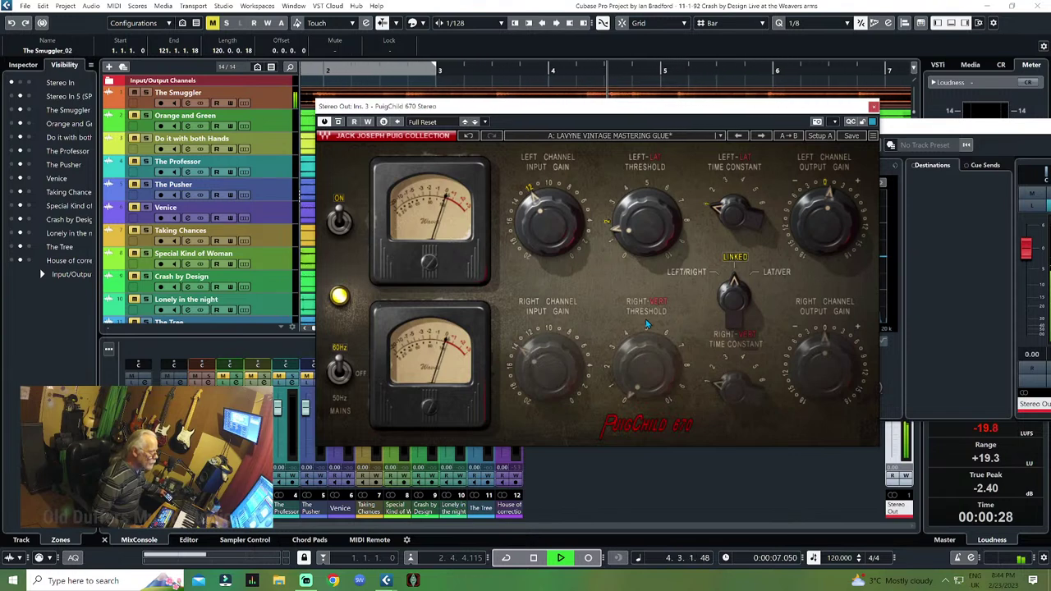
key(space)
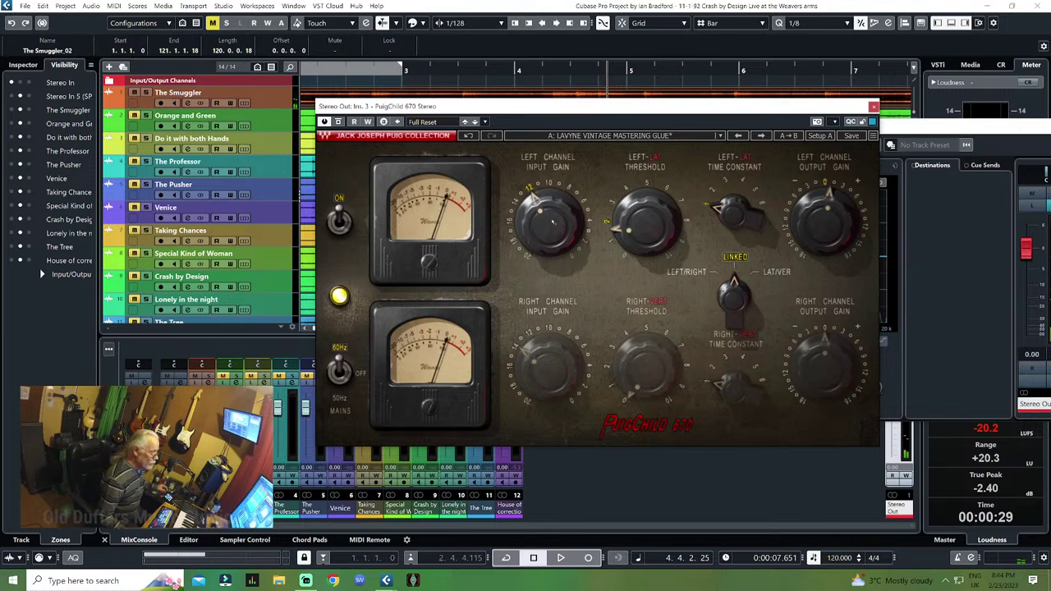
click(874, 108)
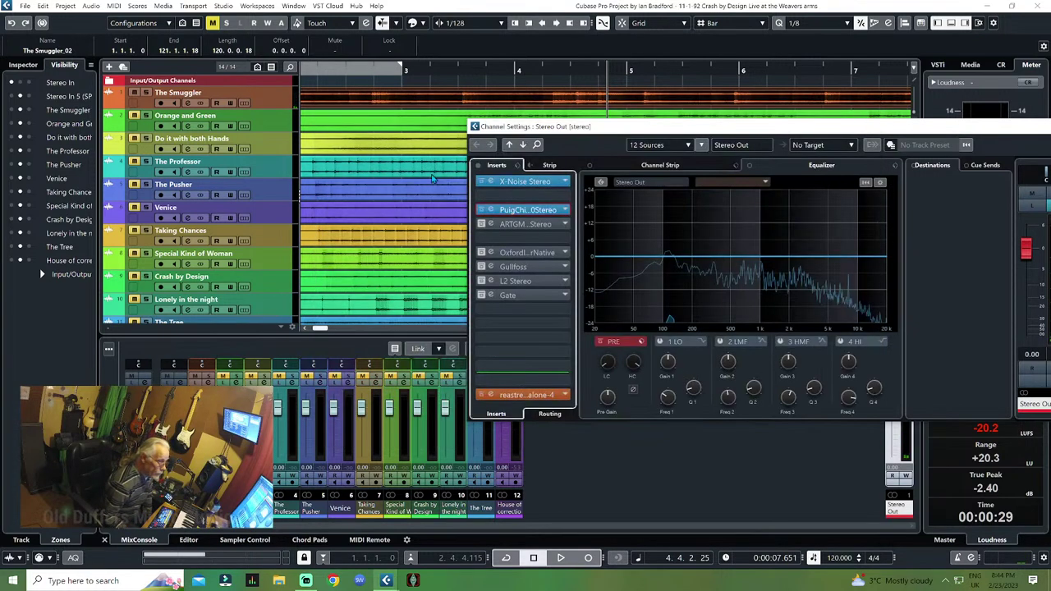
Lower the X-Noise threshold on the Stereo Out channel to 42.5 and close the plug-in window
click(523, 182)
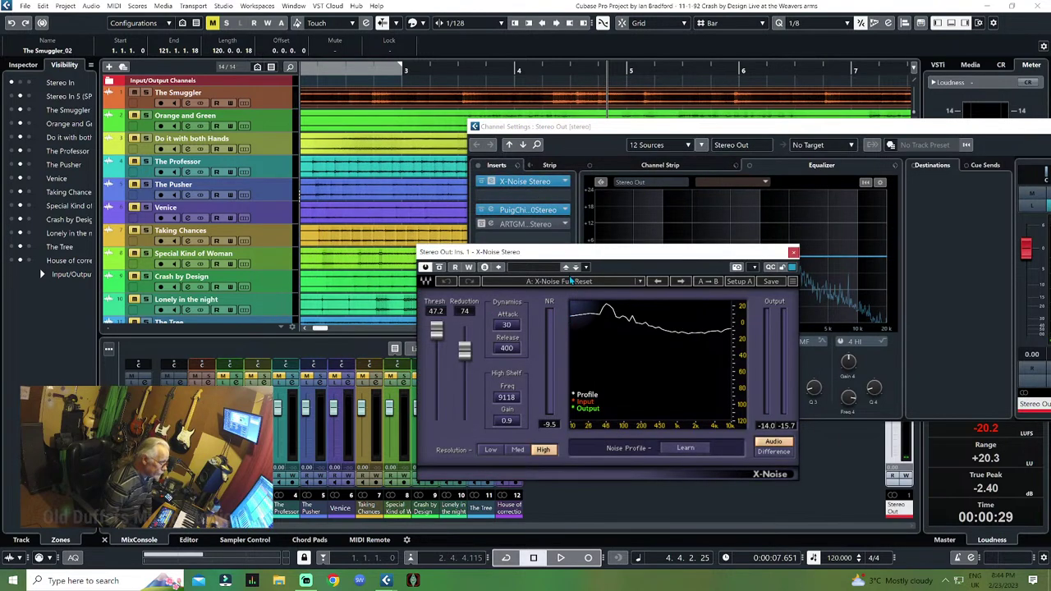
click(568, 282)
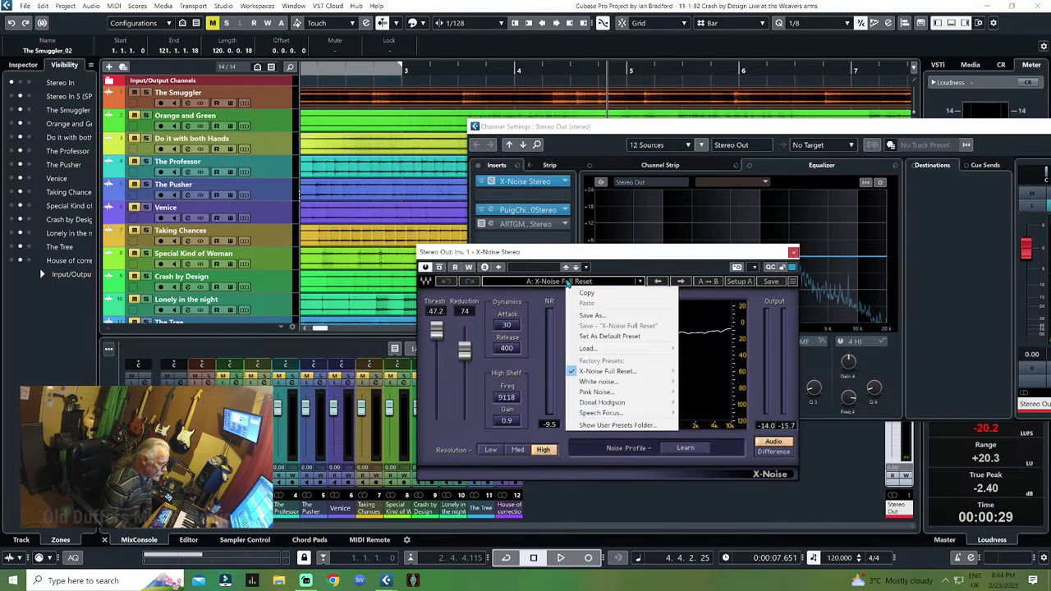
click(437, 332)
drag(437, 332, 437, 338)
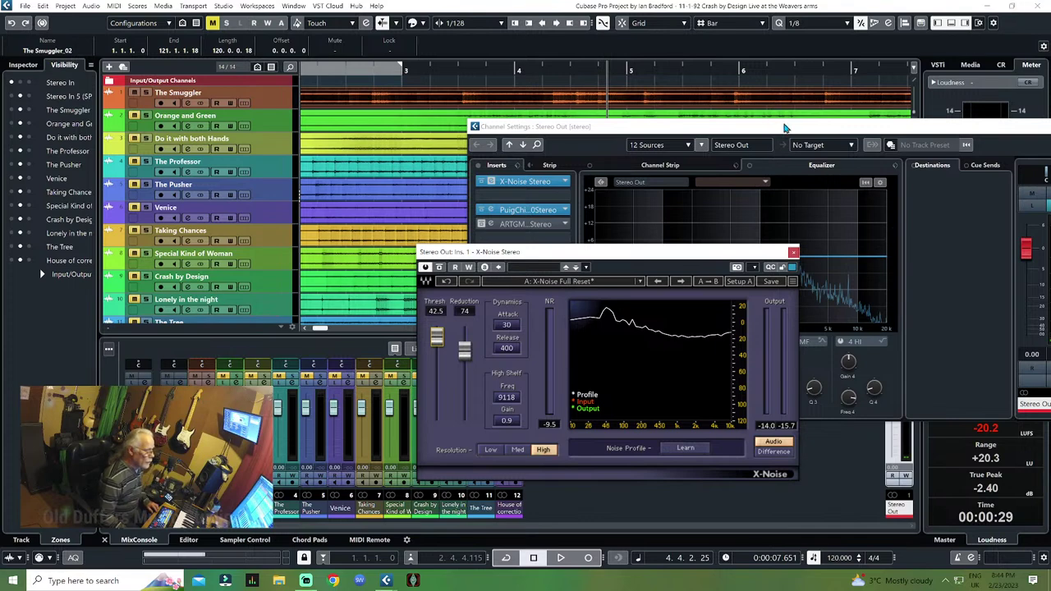
drag(769, 128, 520, 188)
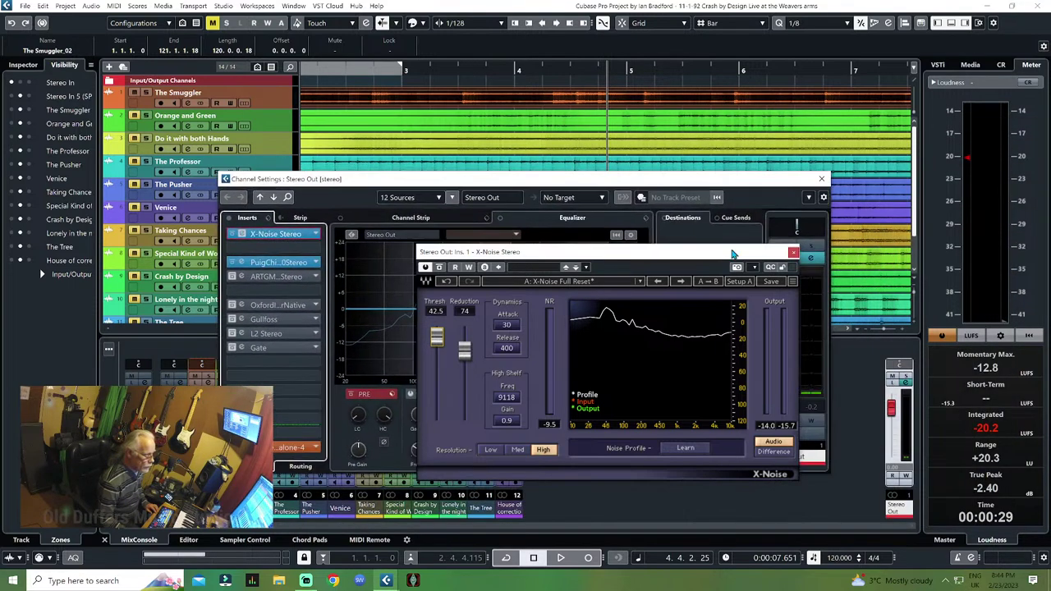
click(793, 252)
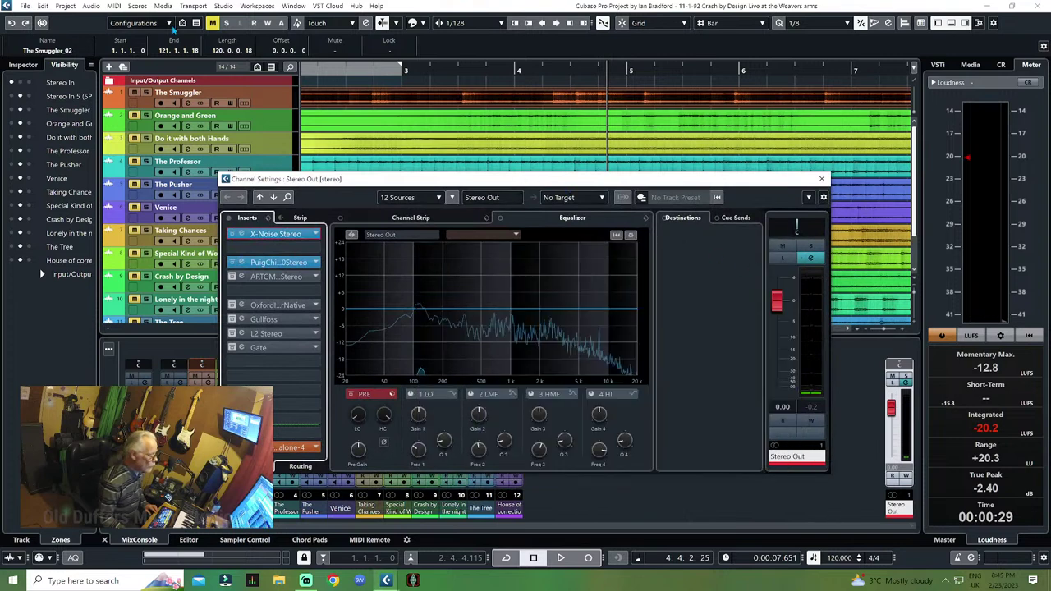
click(91, 6)
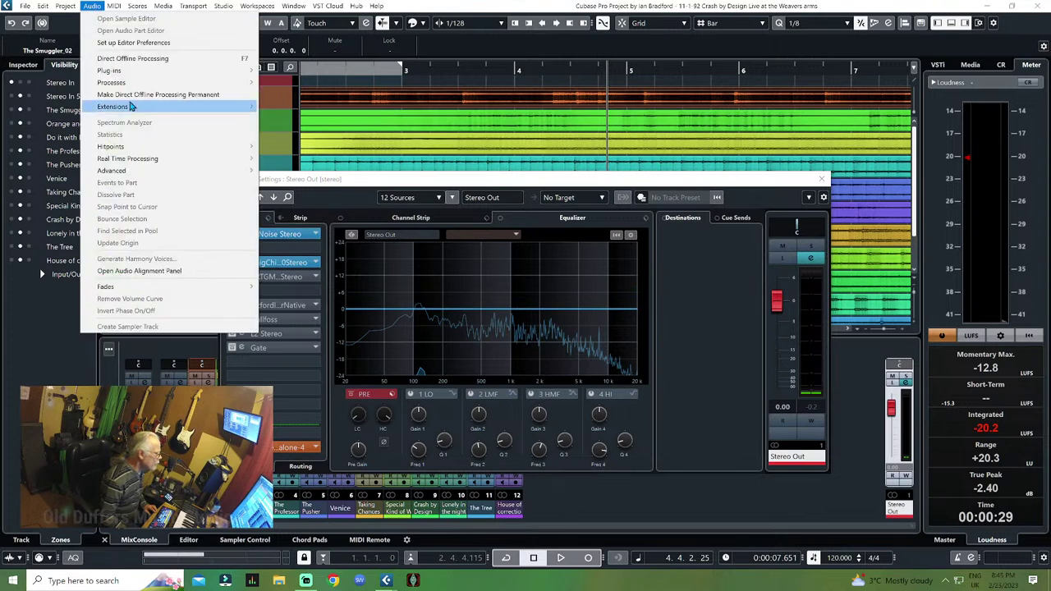
mouse_move(167, 77)
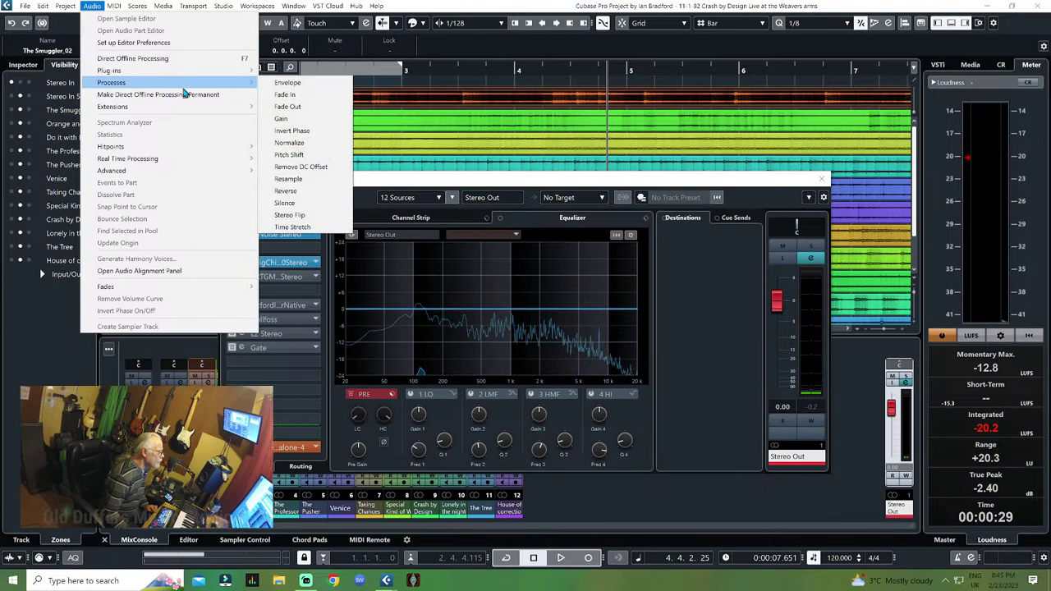
click(289, 143)
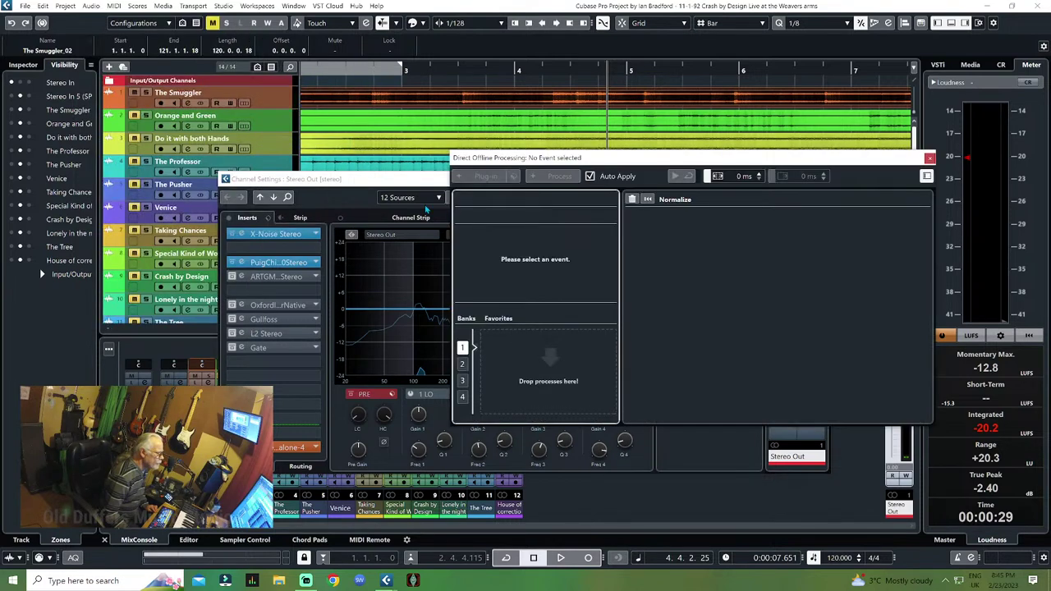
click(379, 99)
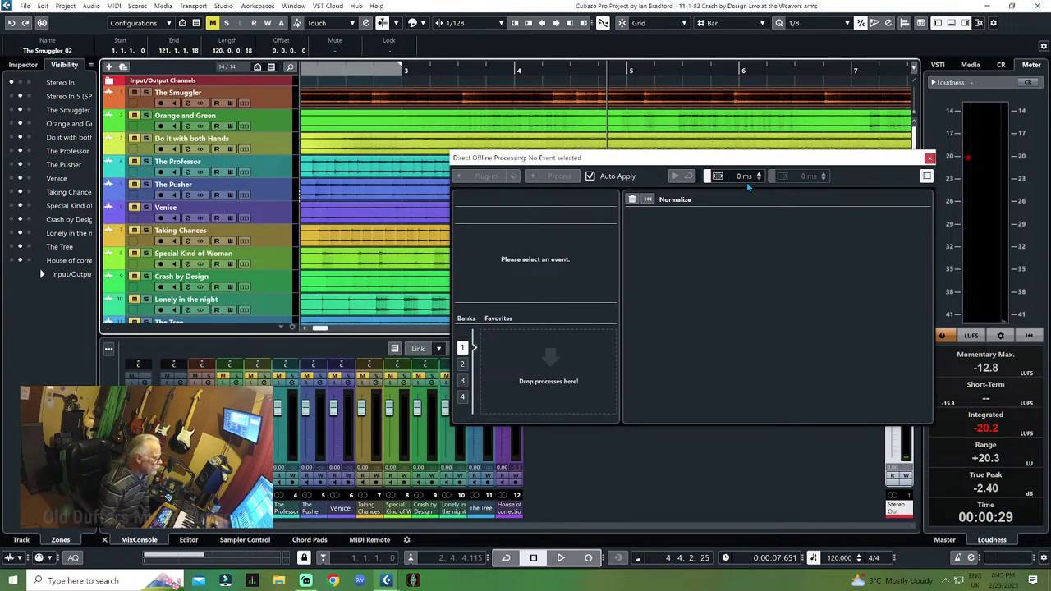
click(647, 200)
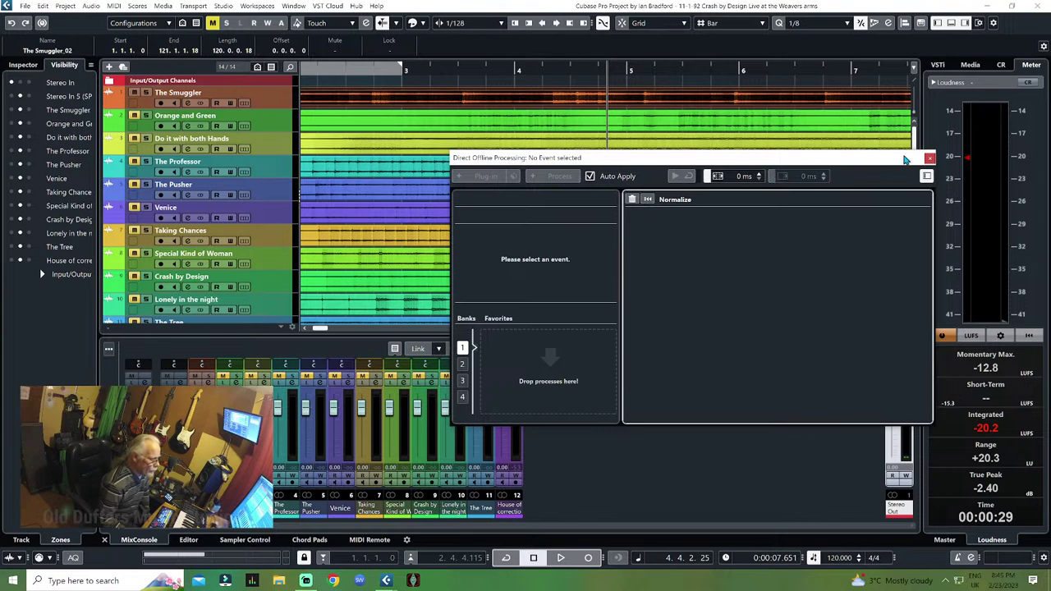
click(929, 158)
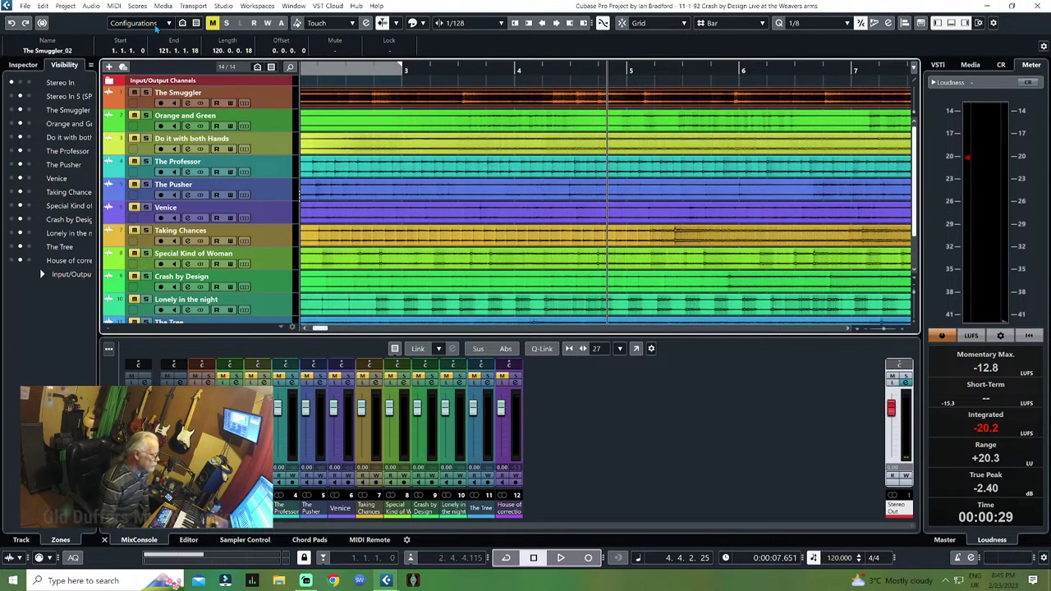
Try to normalize the selected song events through Direct Offline Processing, with Auto Apply switched off
click(90, 7)
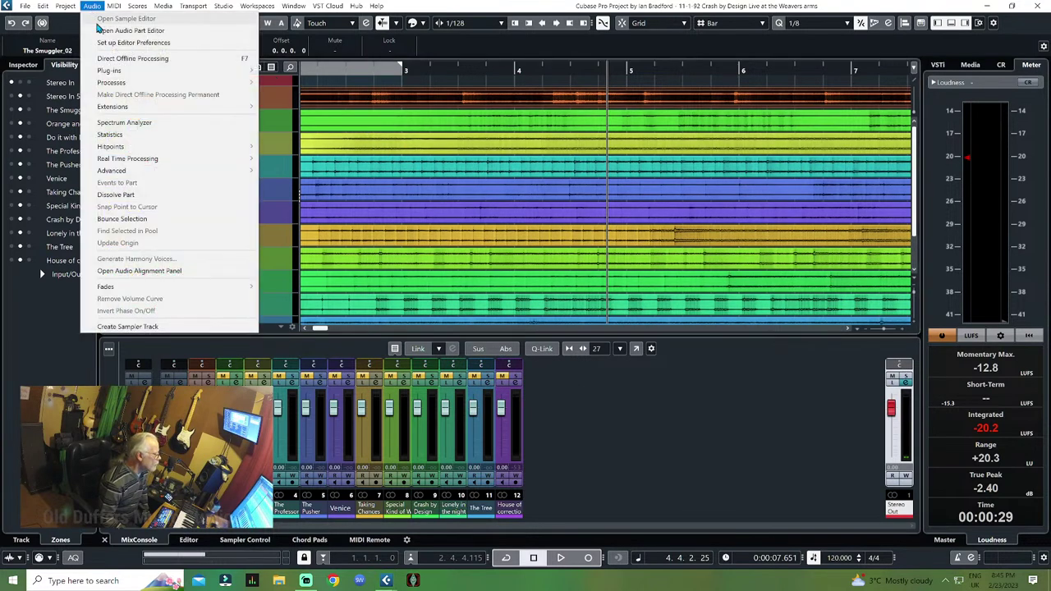
mouse_move(198, 163)
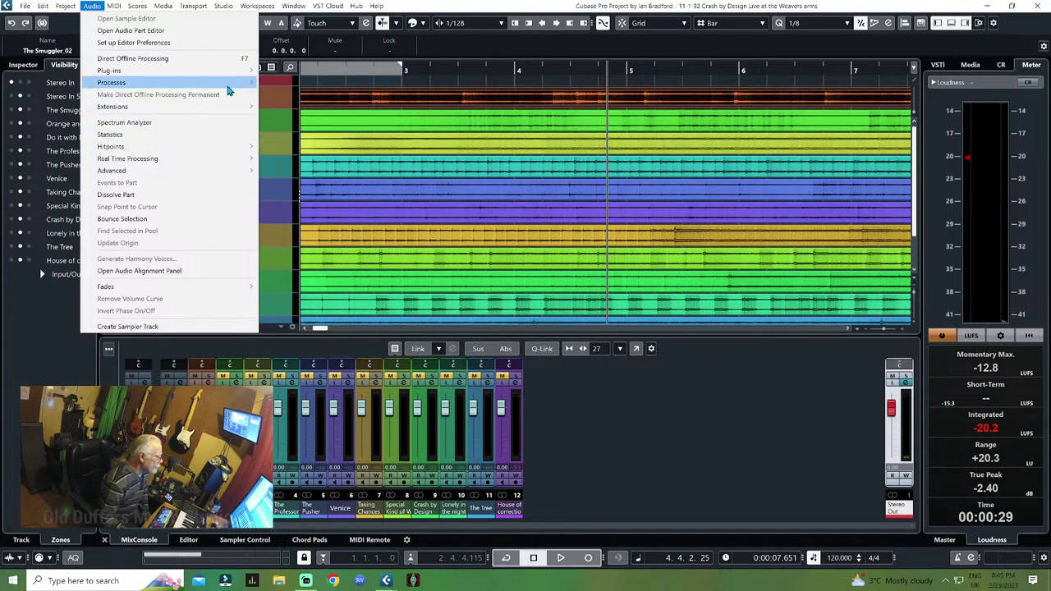
mouse_move(236, 74)
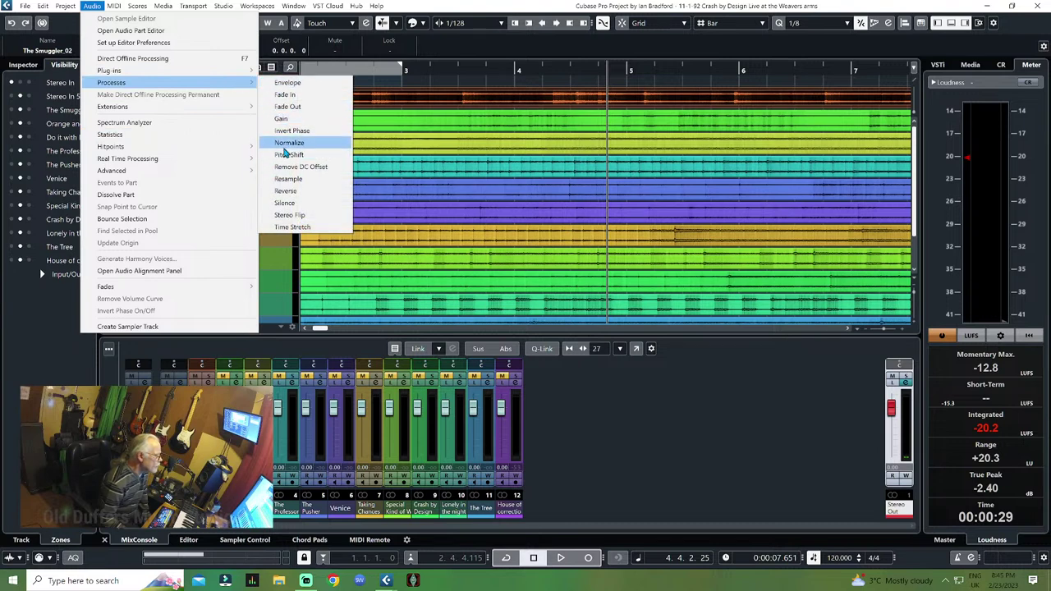
click(288, 143)
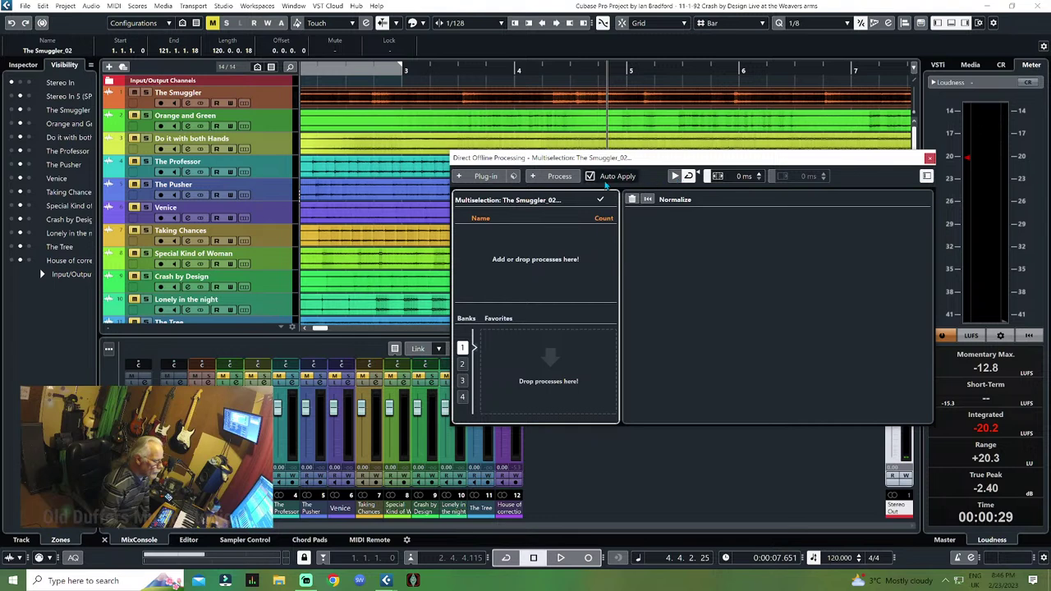
click(512, 176)
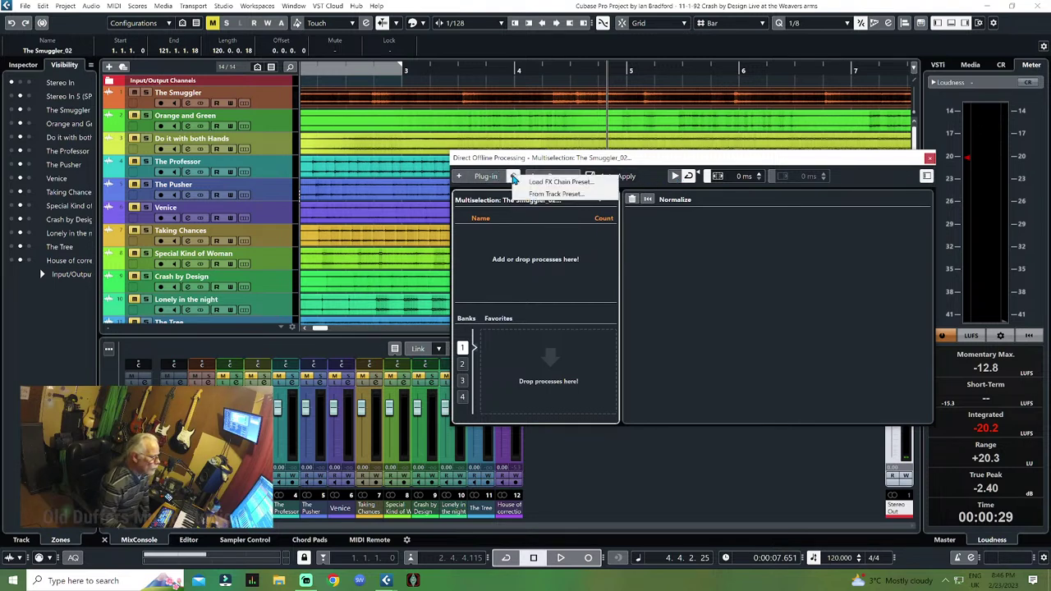
click(483, 177)
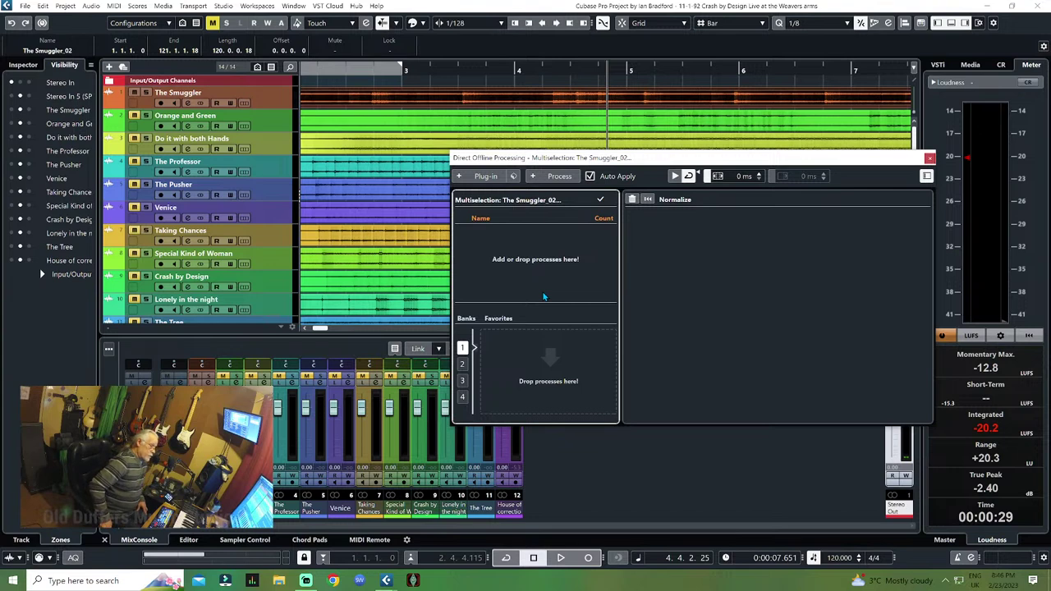
click(590, 175)
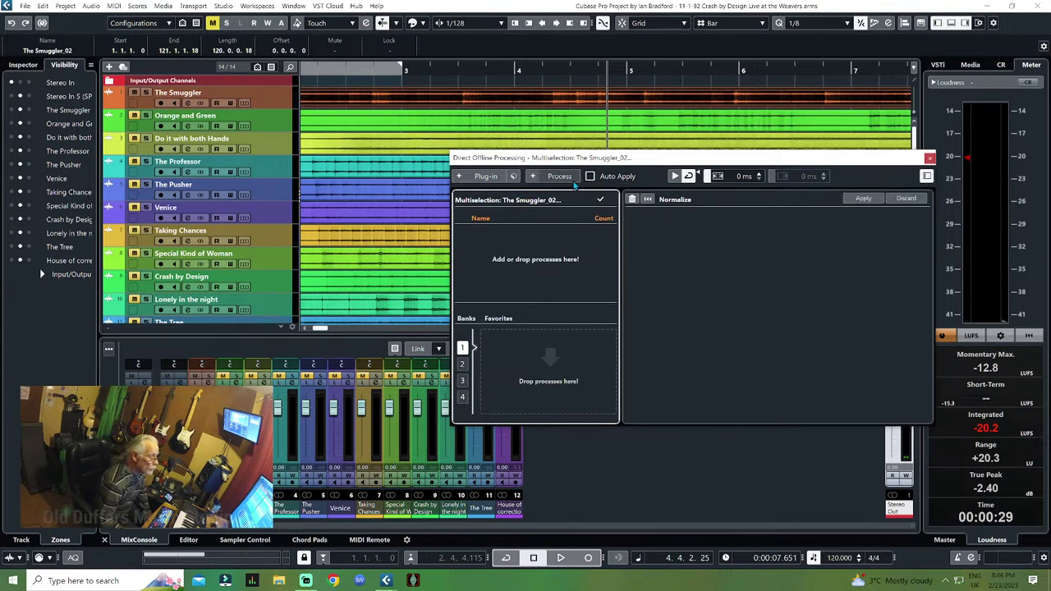
click(858, 201)
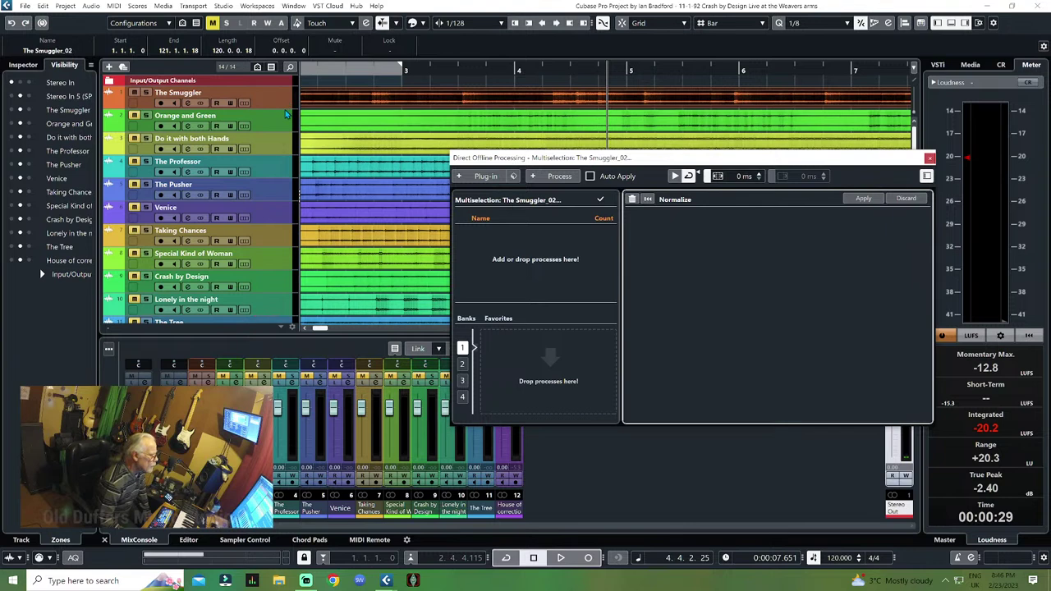
Enlarge The Smuggler track's height, with the Direct Offline Processing window closed and the full length of the recording in view
drag(285, 107, 285, 175)
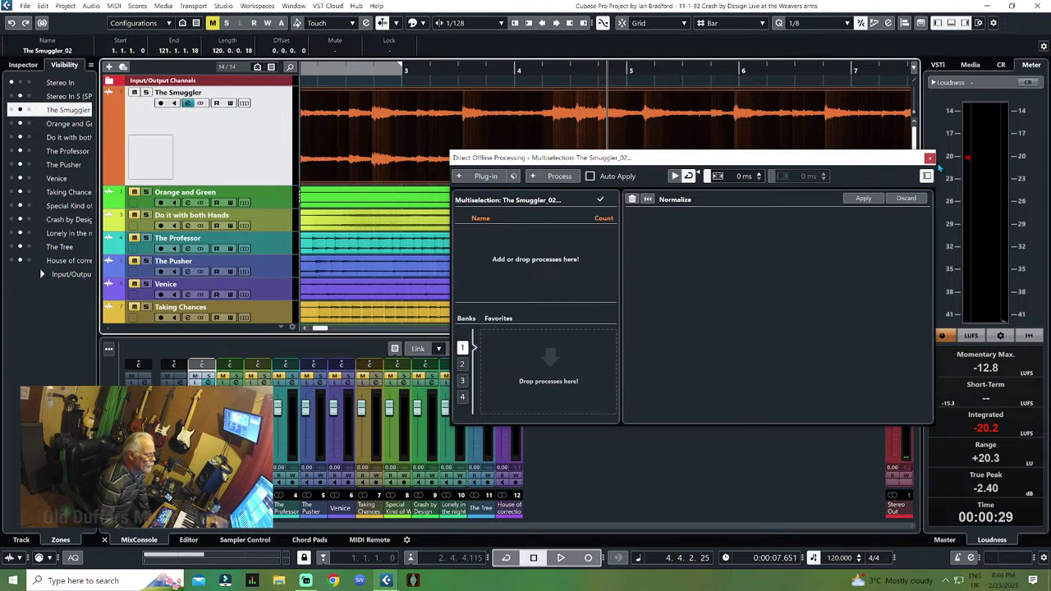
click(929, 158)
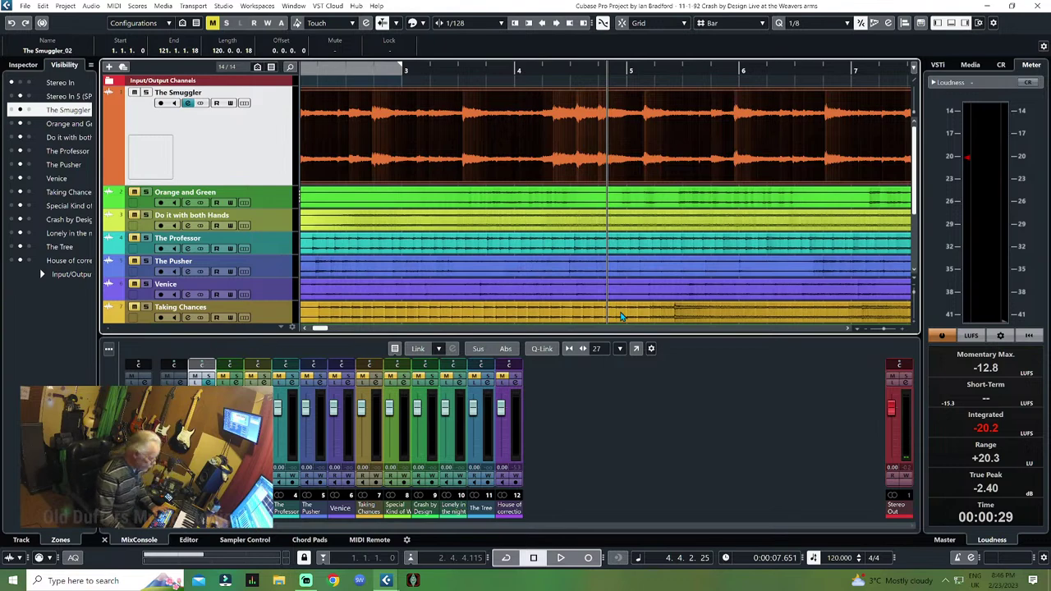
key(g)
key(g)
key(g)
key(g)
key(g)
key(g)
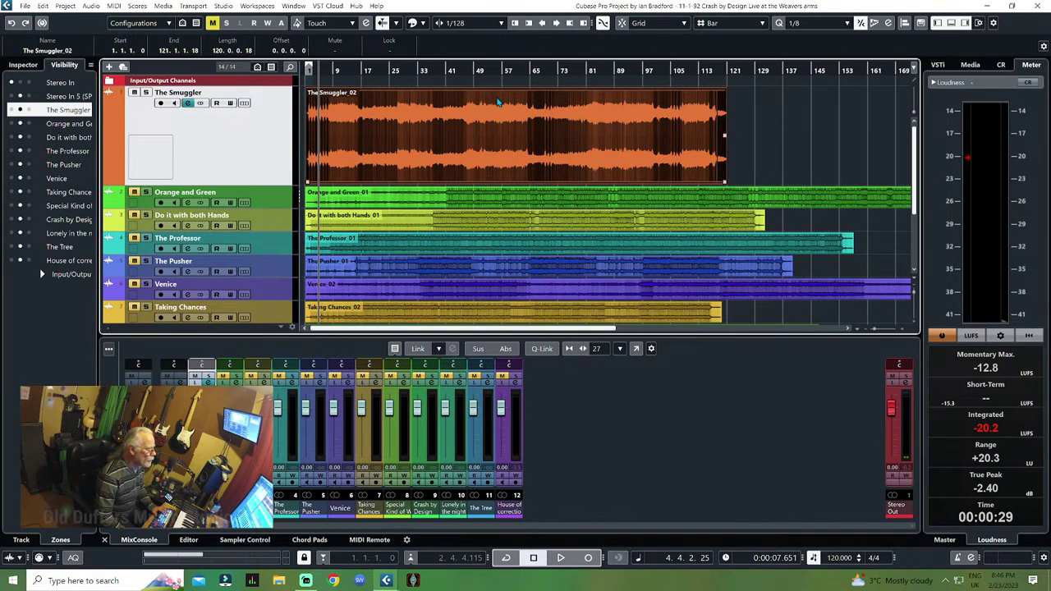
Undo the last Glue edit
click(44, 5)
click(58, 19)
click(44, 6)
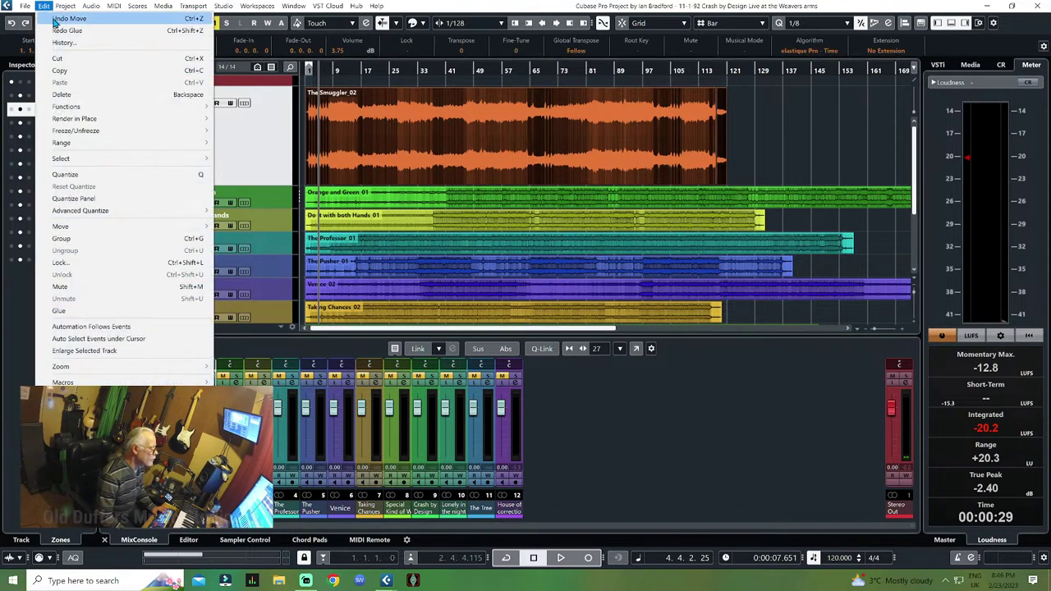
Deselect all events and raise the event volume of The Smuggler recording until its waveform fills the track height
click(799, 125)
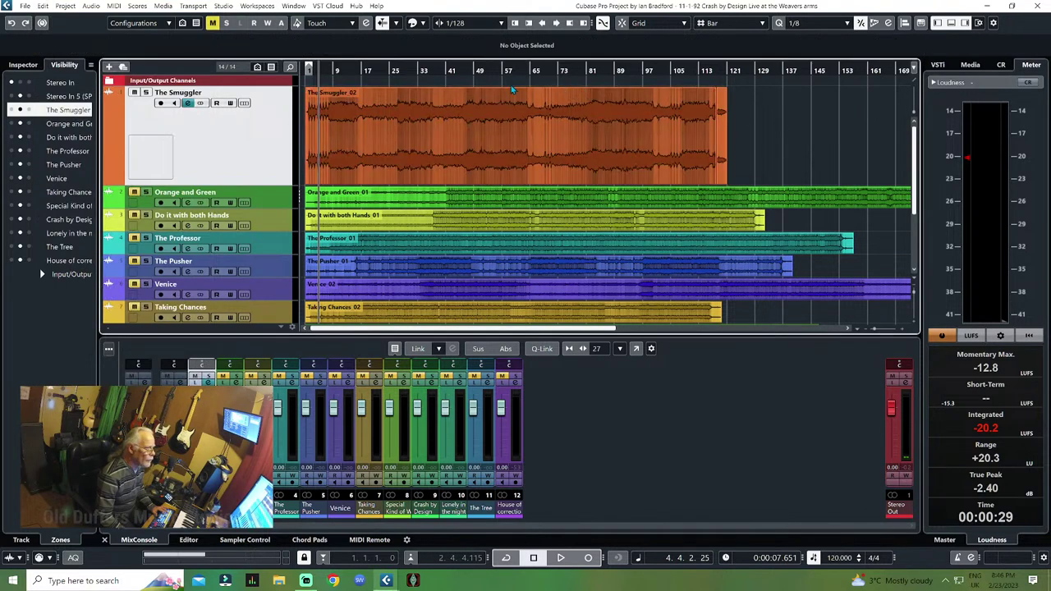
drag(509, 86, 518, 5)
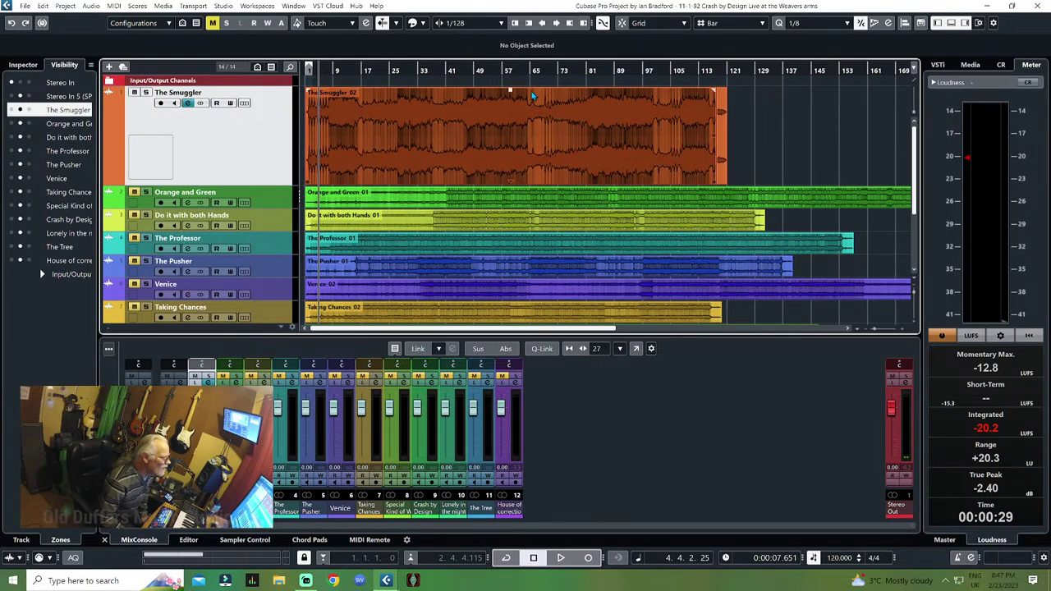
drag(509, 89, 521, 54)
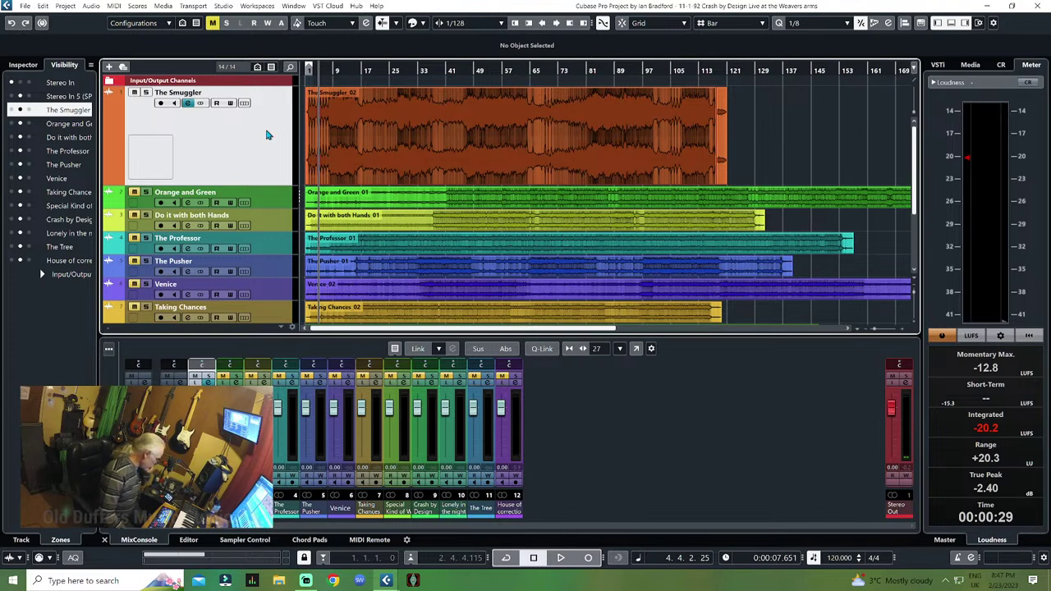
Reopen X-Noise on the Stereo Out channel and, while playing The Smuggler, set the threshold to 50.0 and the reduction to 73
click(907, 383)
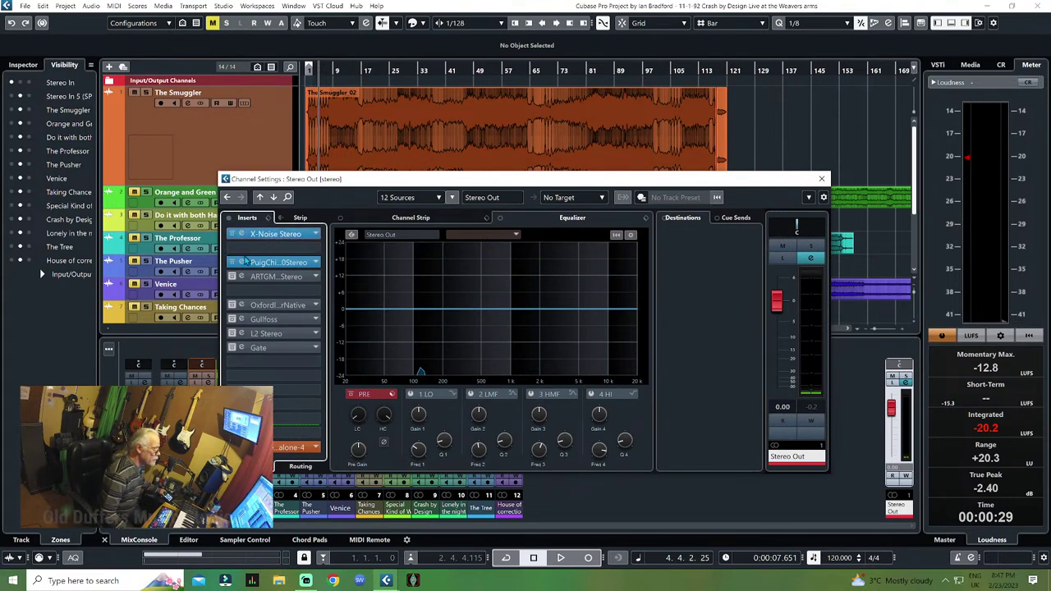
click(273, 235)
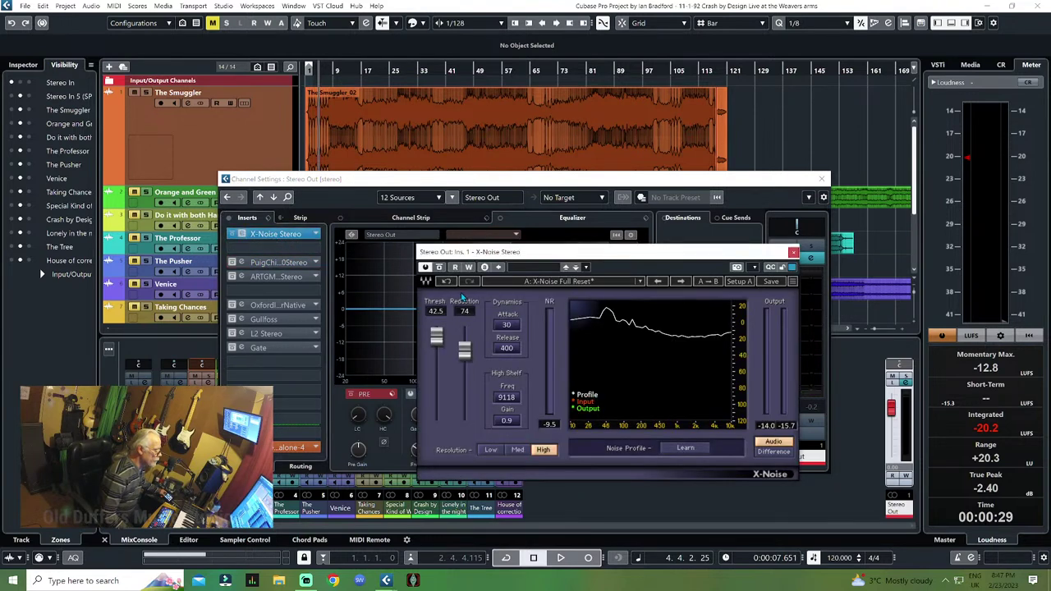
key(space)
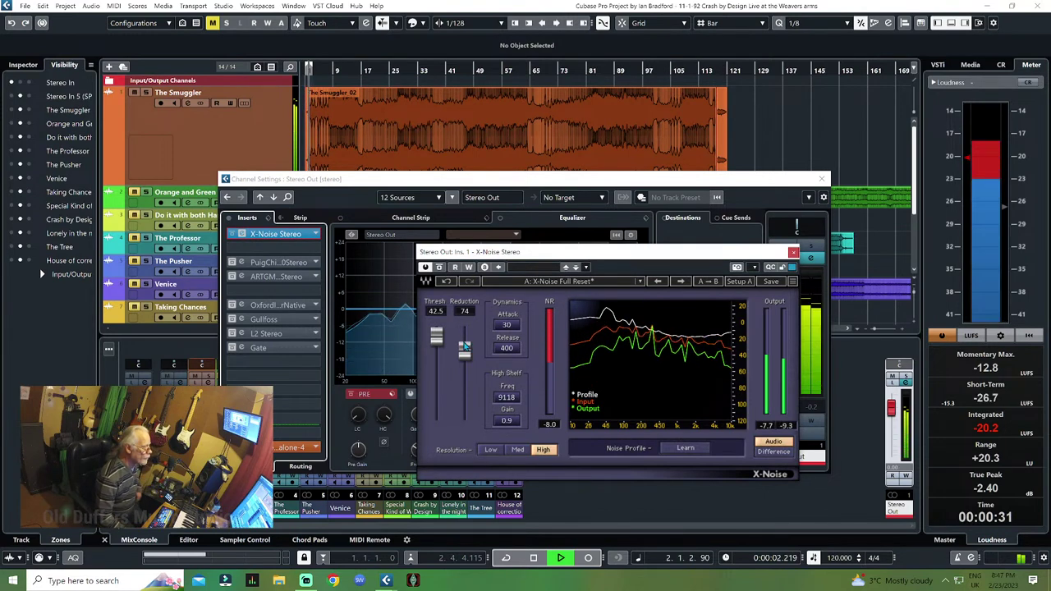
drag(464, 351, 464, 399)
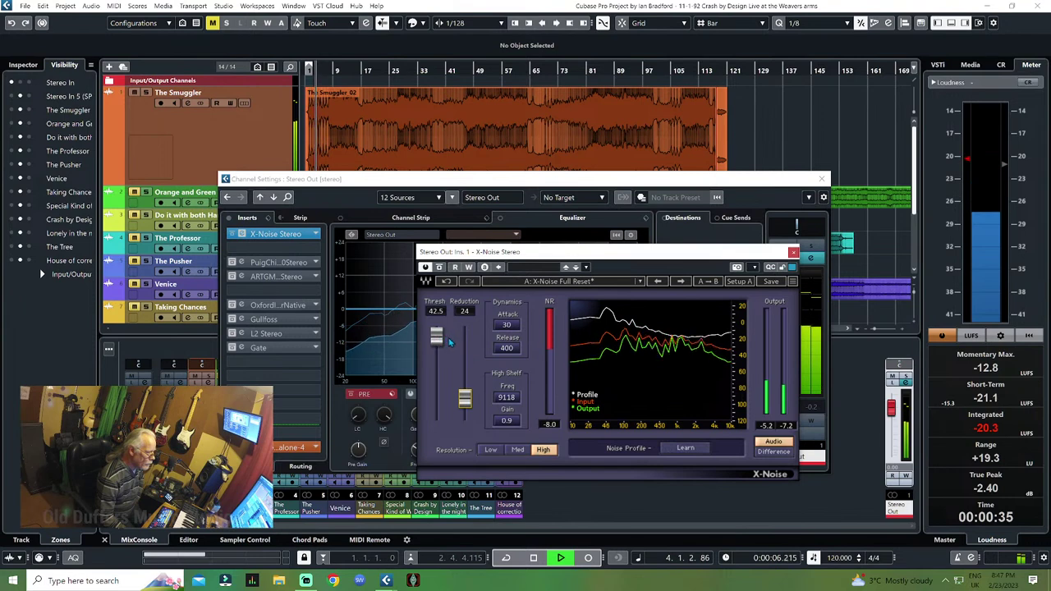
drag(441, 344, 436, 323)
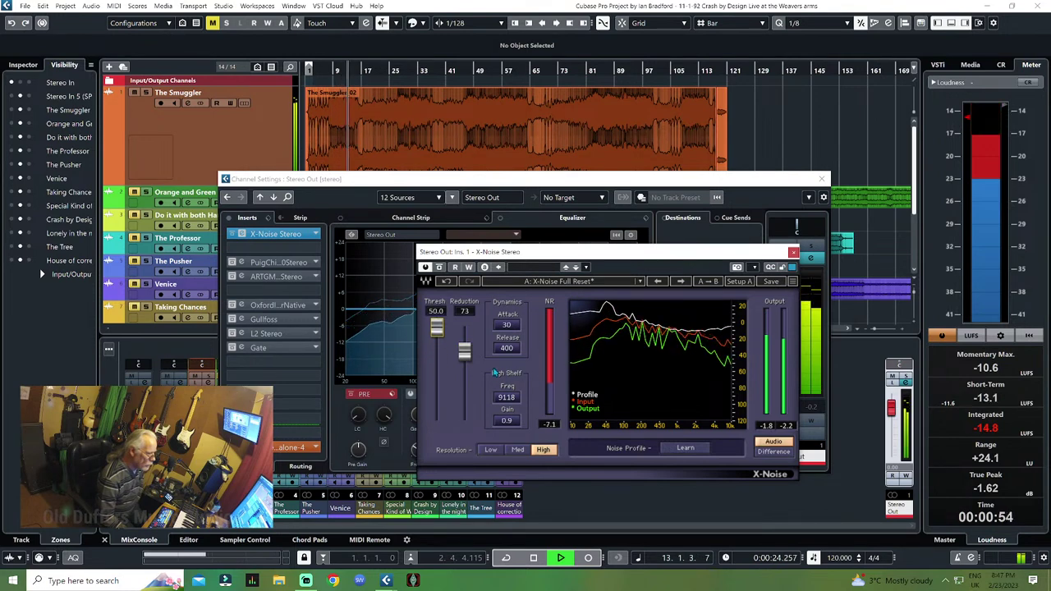
key(space)
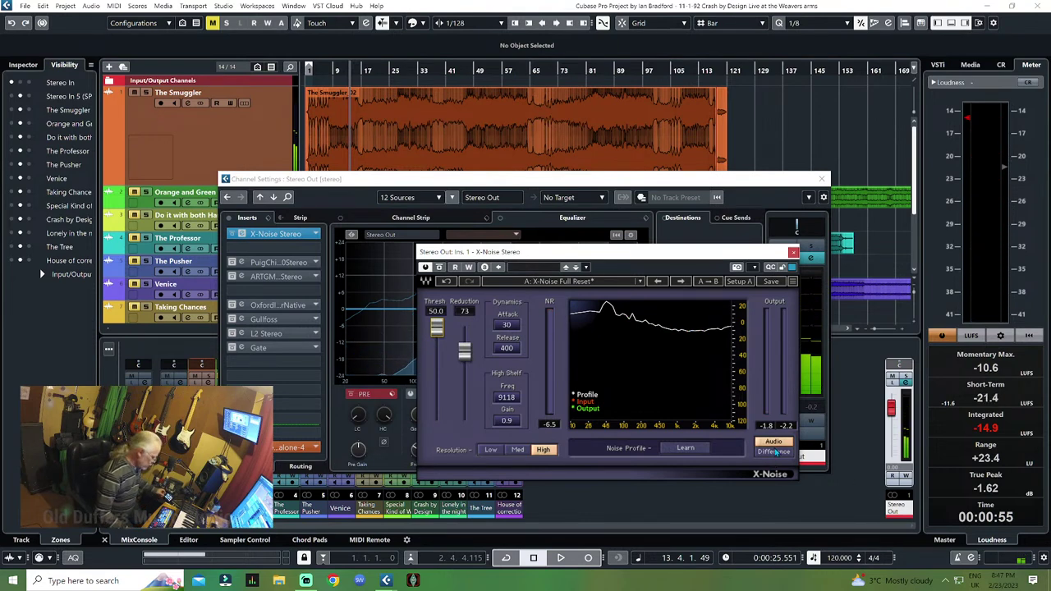
Audition X-Noise's Difference signal during playback, return to Audio monitoring, and set the threshold to 21.6 and the reduction to 79
click(774, 452)
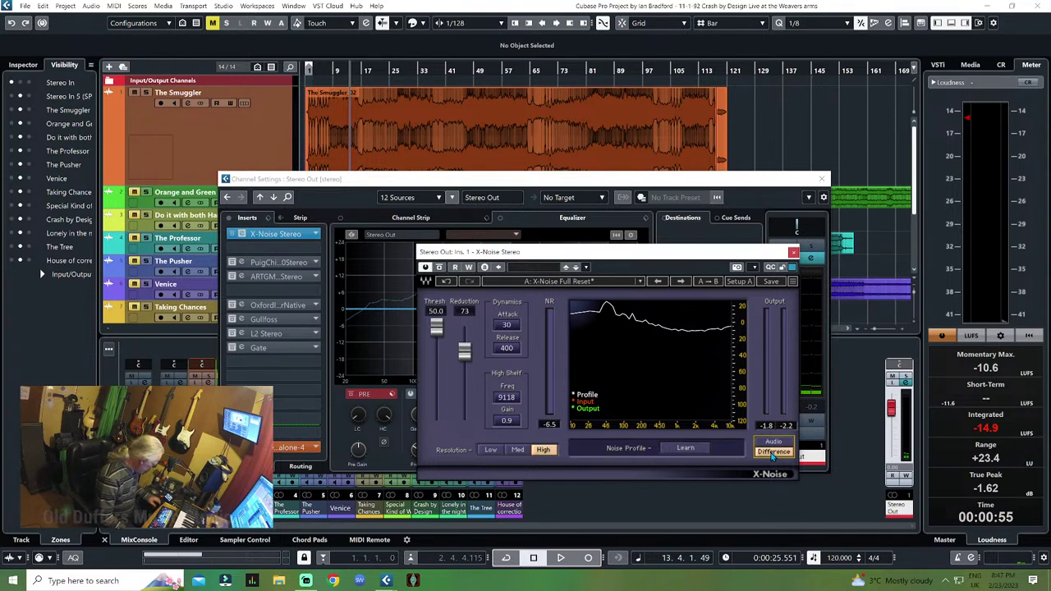
key(space)
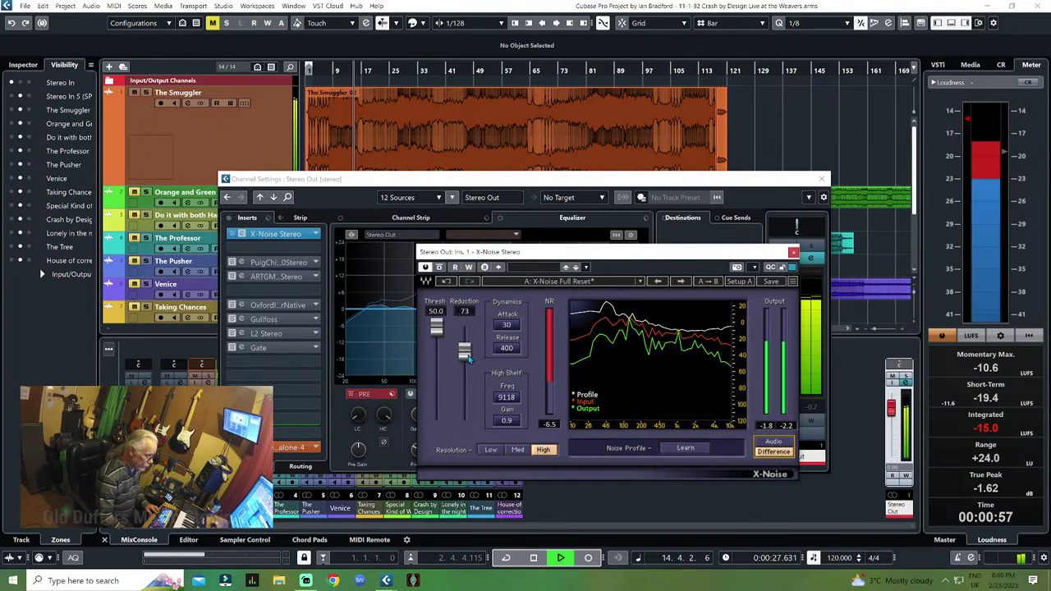
drag(438, 329, 465, 364)
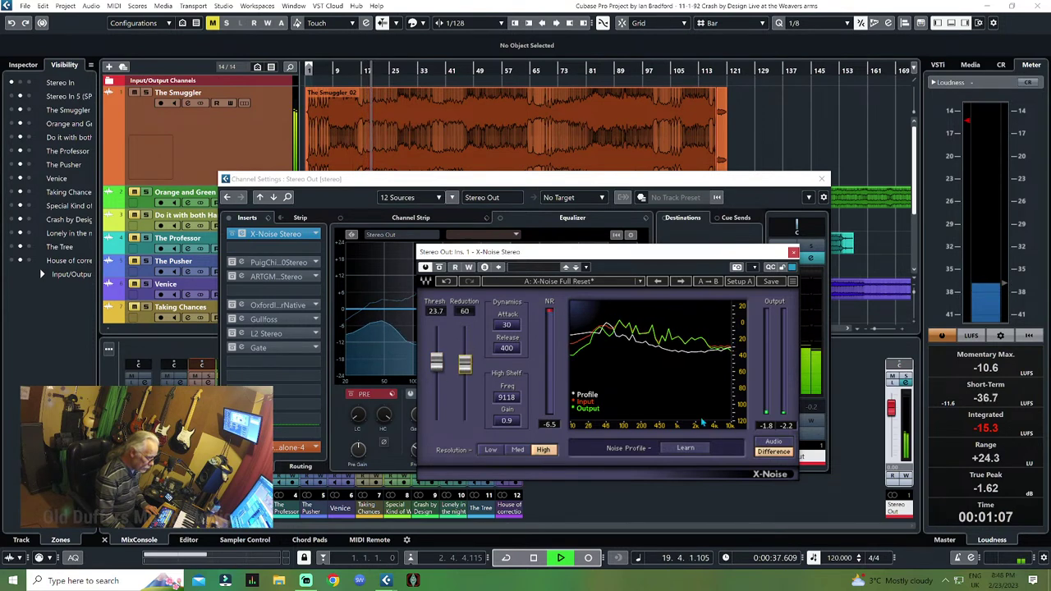
click(773, 443)
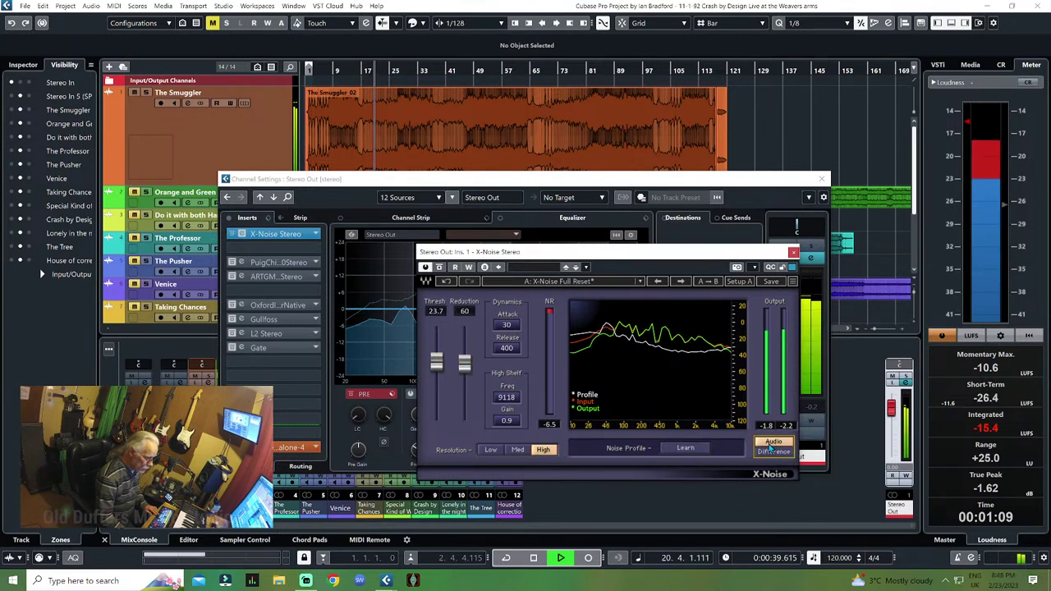
drag(436, 362, 464, 349)
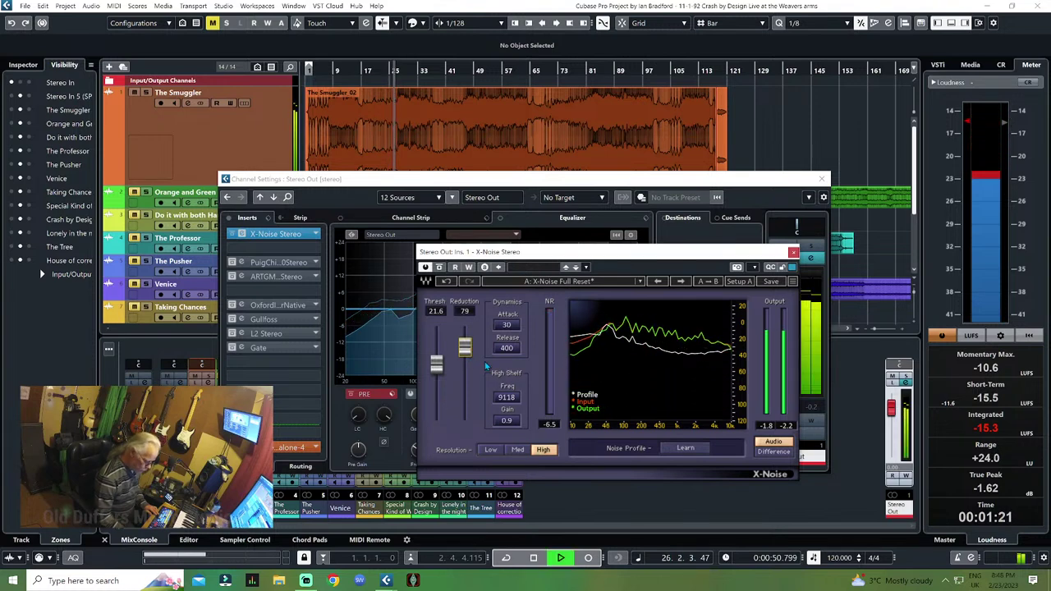
key(space)
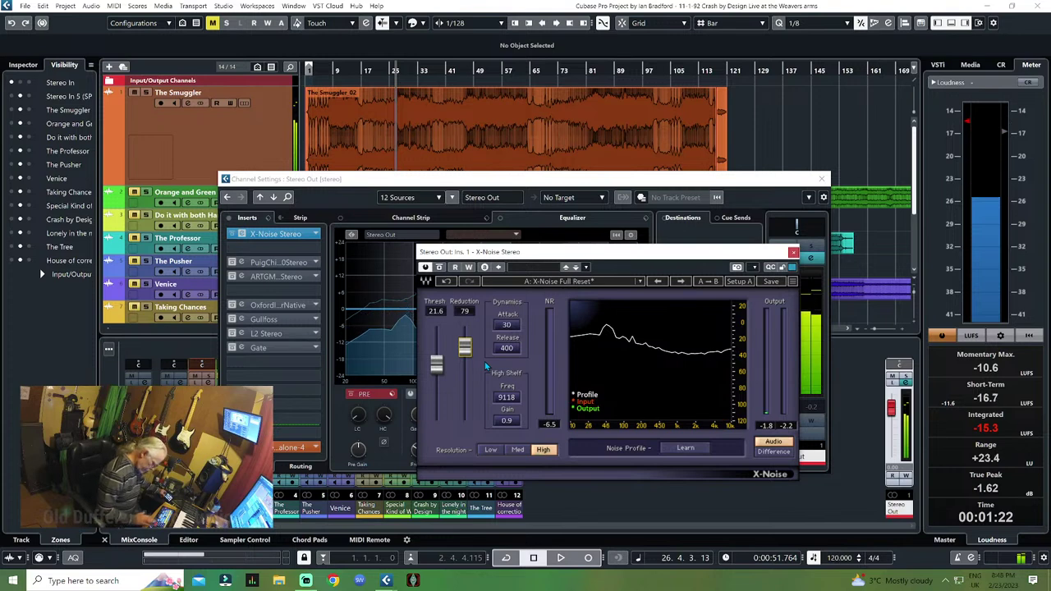
Activate the PuigChild 670 insert on Stereo Out and close the channel settings and X-Noise windows
click(241, 265)
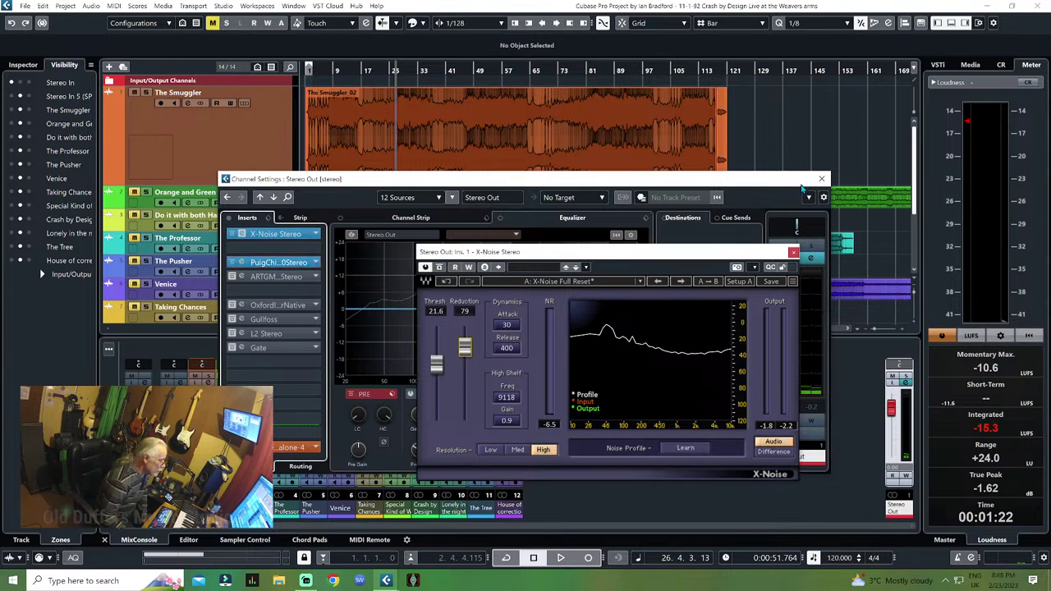
click(822, 179)
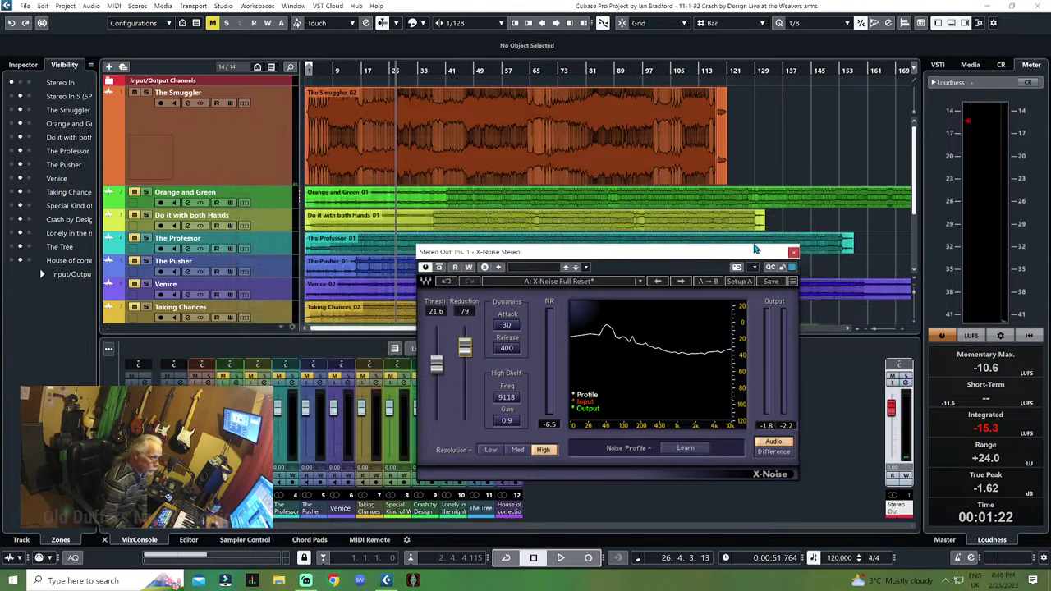
click(793, 252)
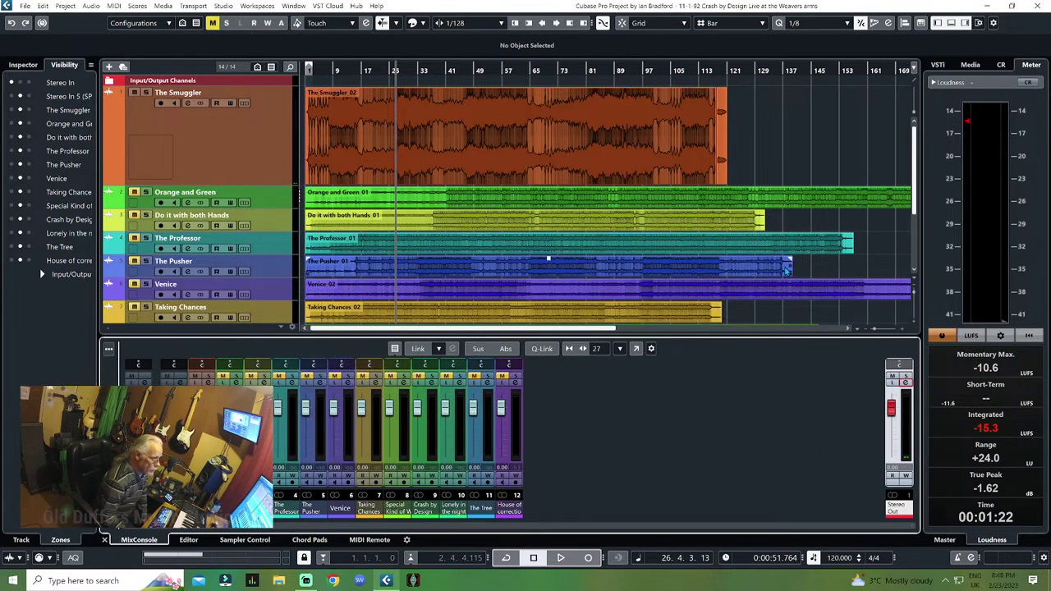
Reopen the Stereo Out channel settings and, while playing the song, lower PuigChild 670's left threshold to 0.9
click(905, 384)
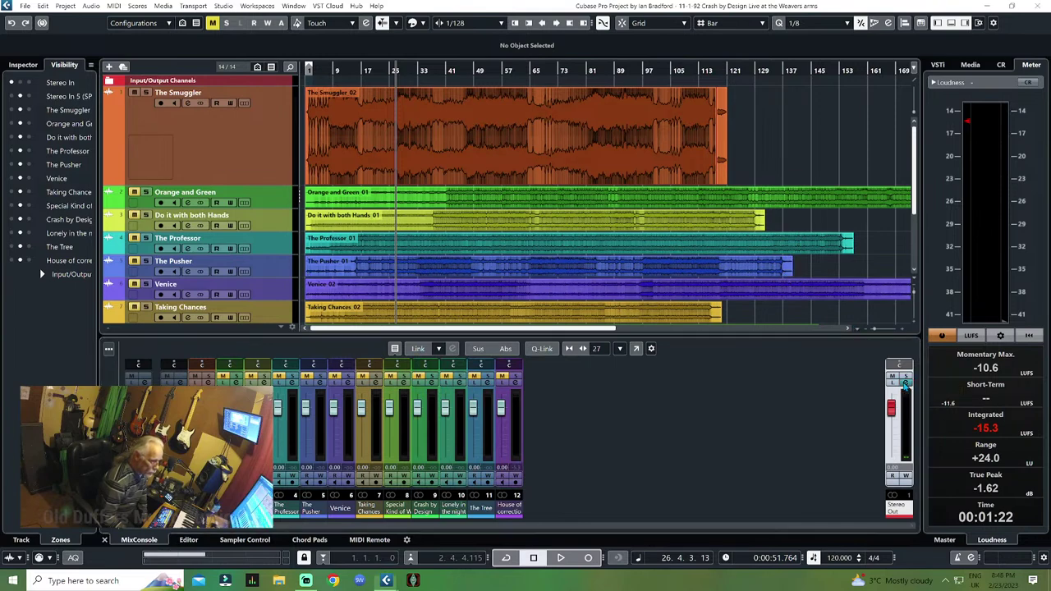
click(278, 263)
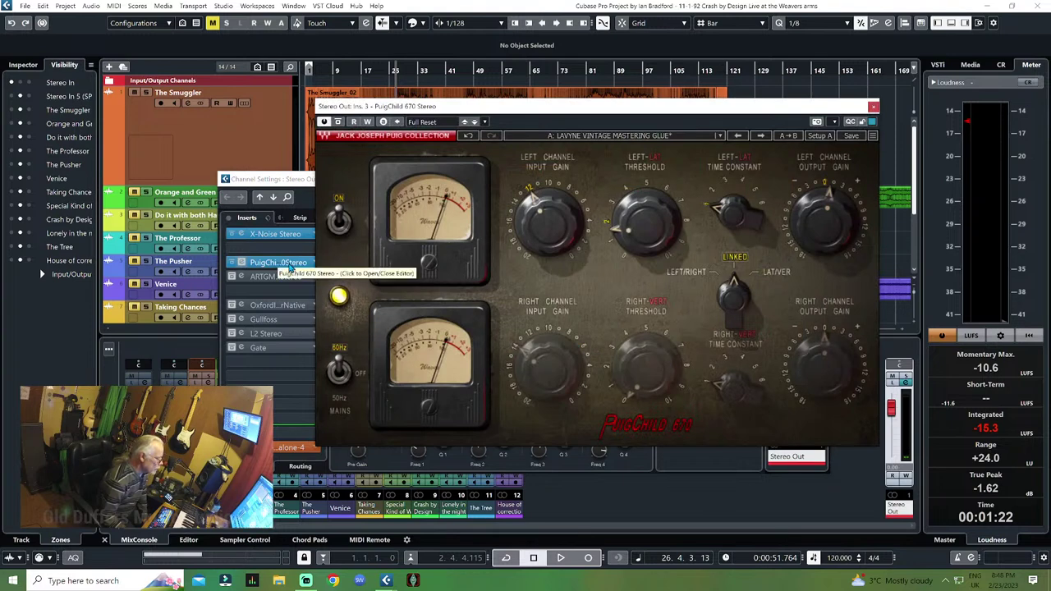
key(space)
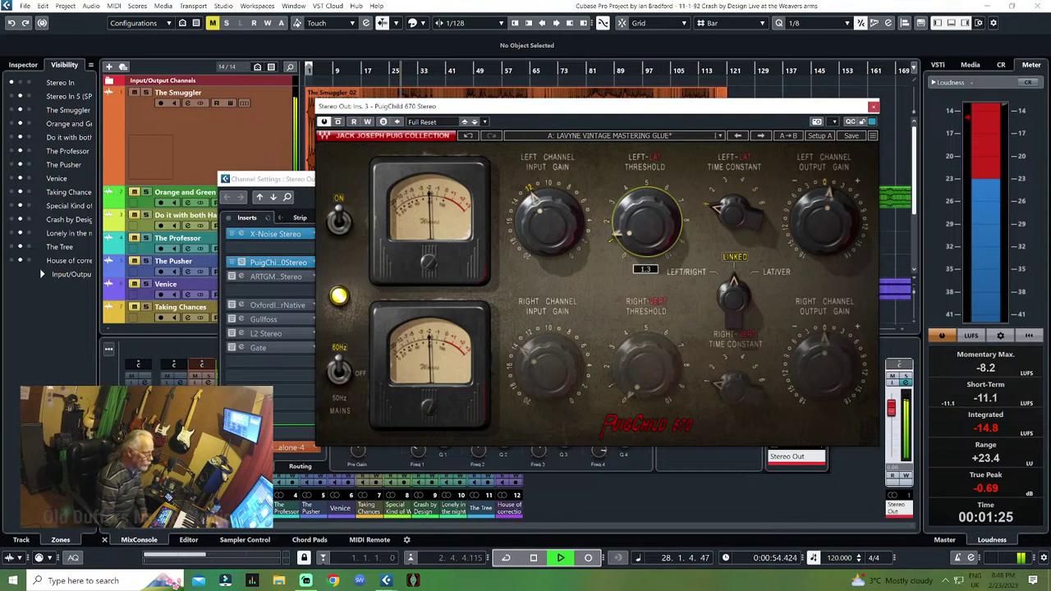
scroll(616, 237, down, 3)
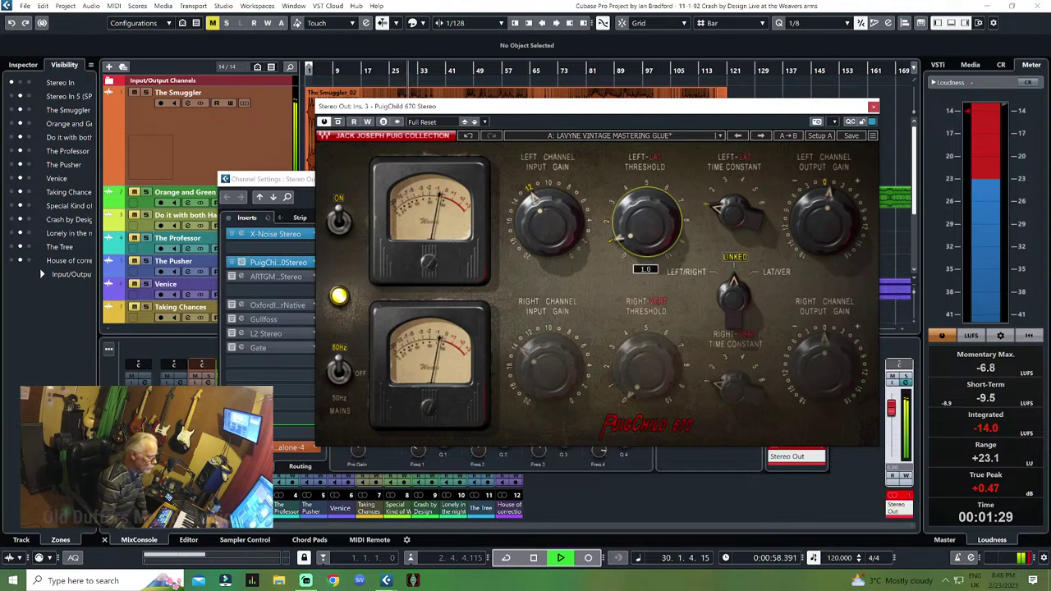
scroll(618, 237, down, 1)
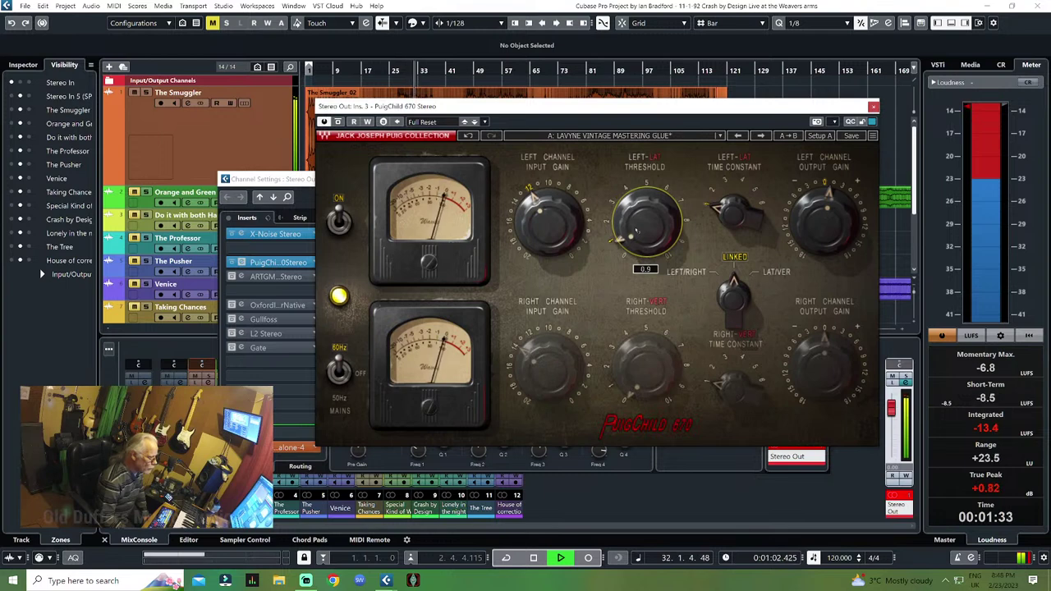
key(space)
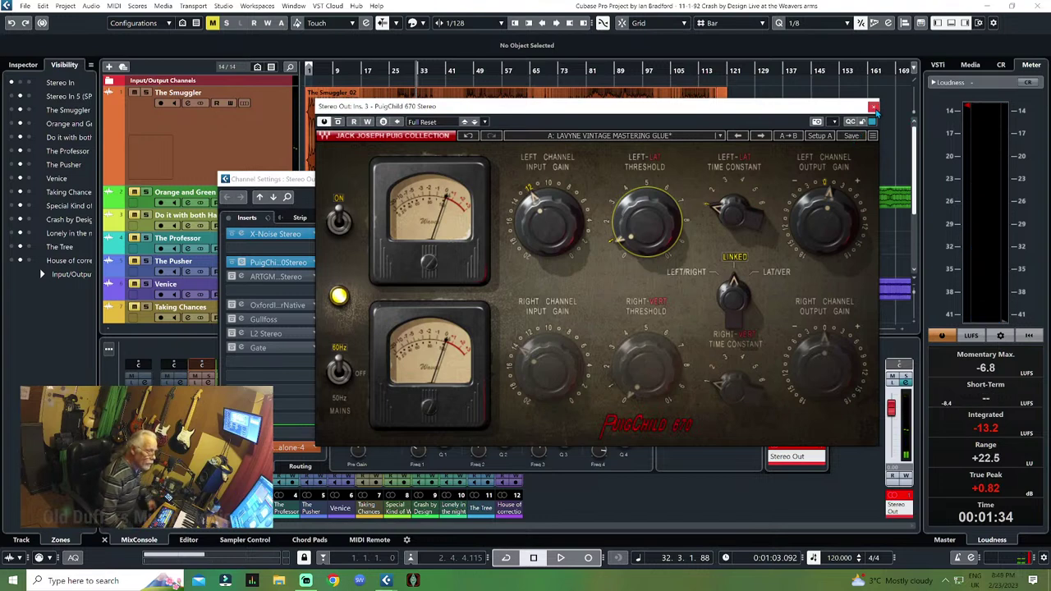
click(873, 108)
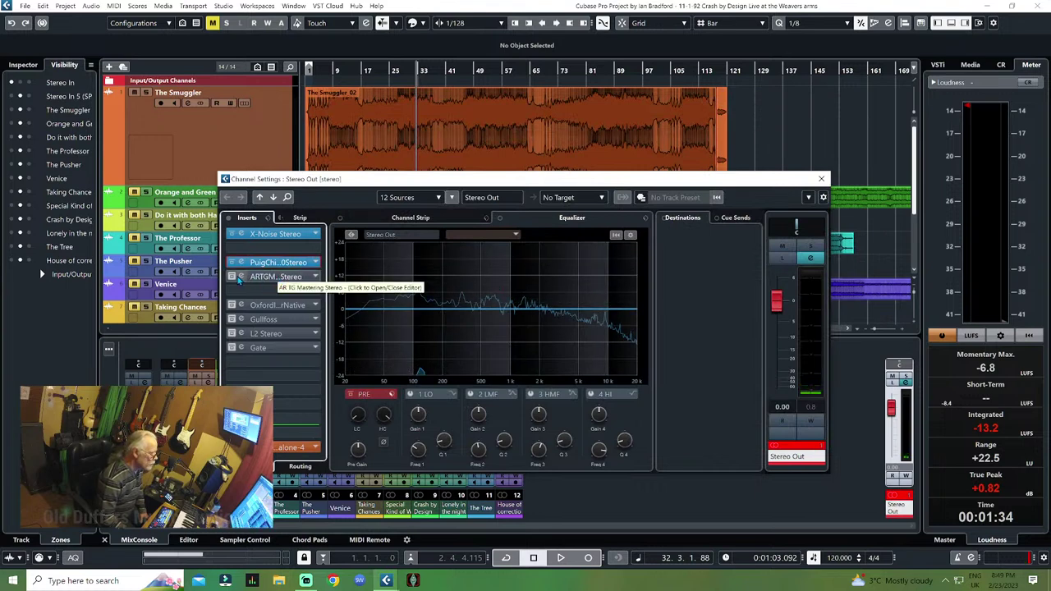
Activate the AR TG Mastering insert on Stereo Out and set its input to -1.7 while playing the song
click(270, 277)
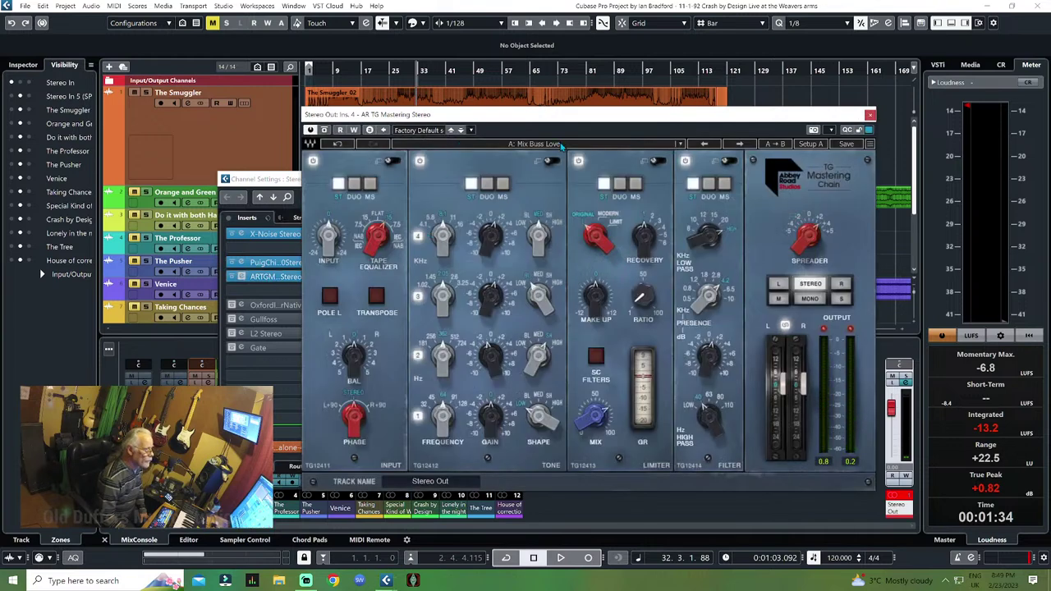
key(space)
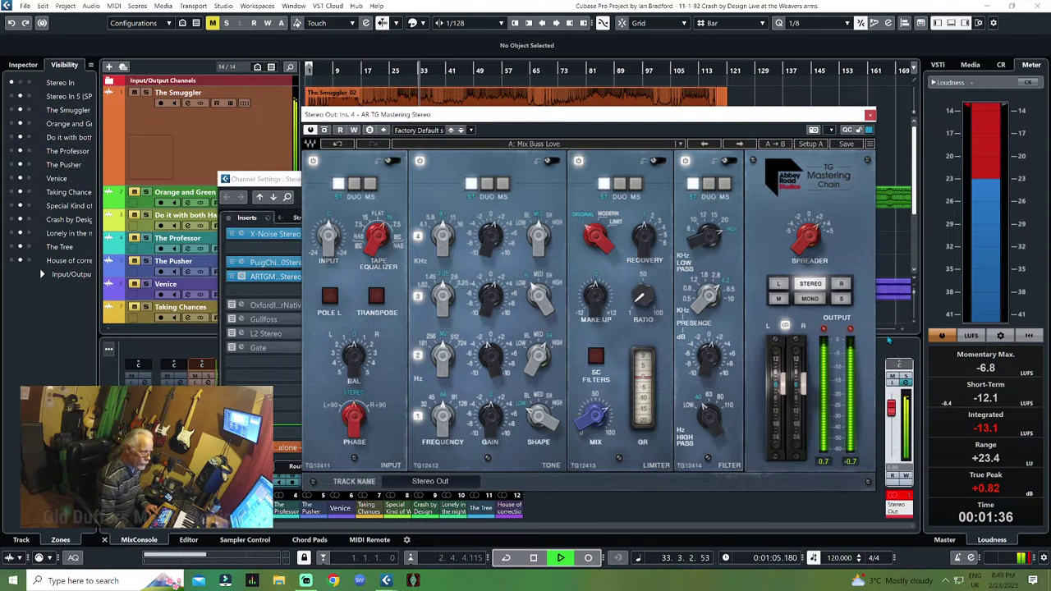
drag(329, 238, 329, 215)
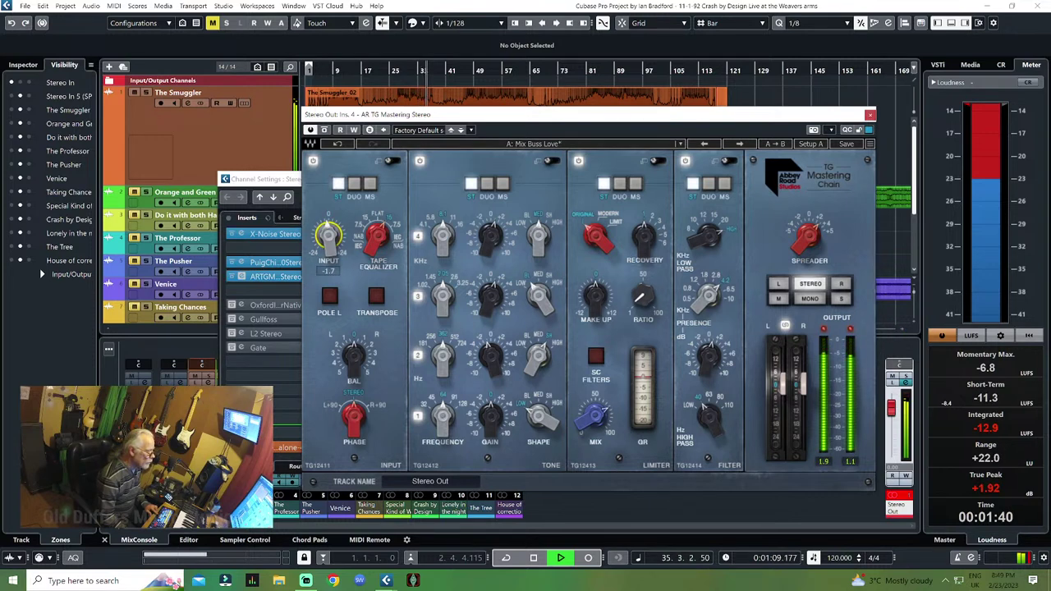
key(space)
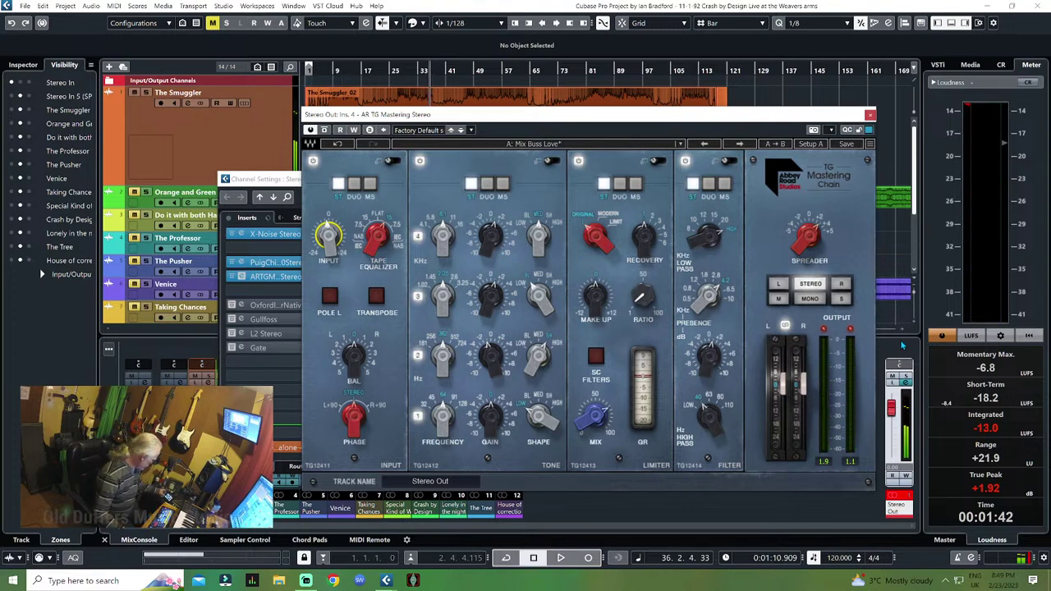
click(870, 114)
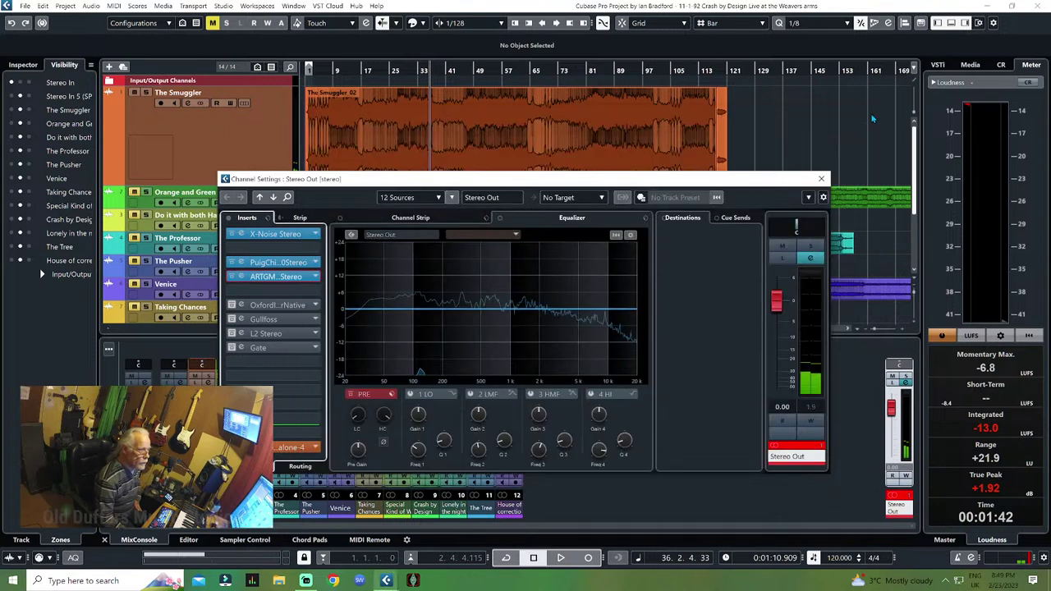
Open and activate the Oxford Inflator insert on Stereo Out, and reset the channel's clip indicator
click(281, 308)
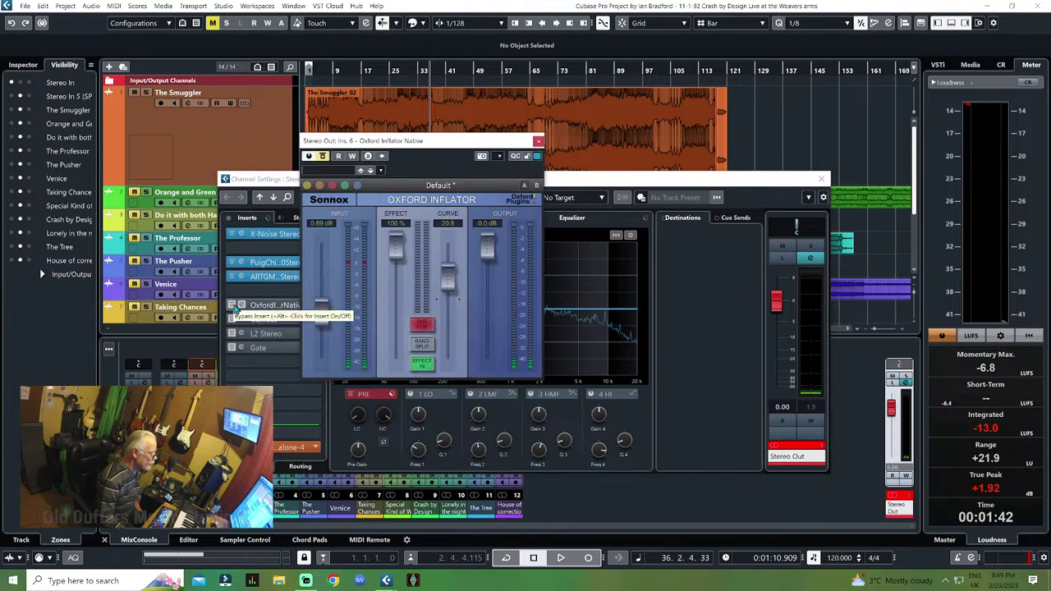
click(240, 306)
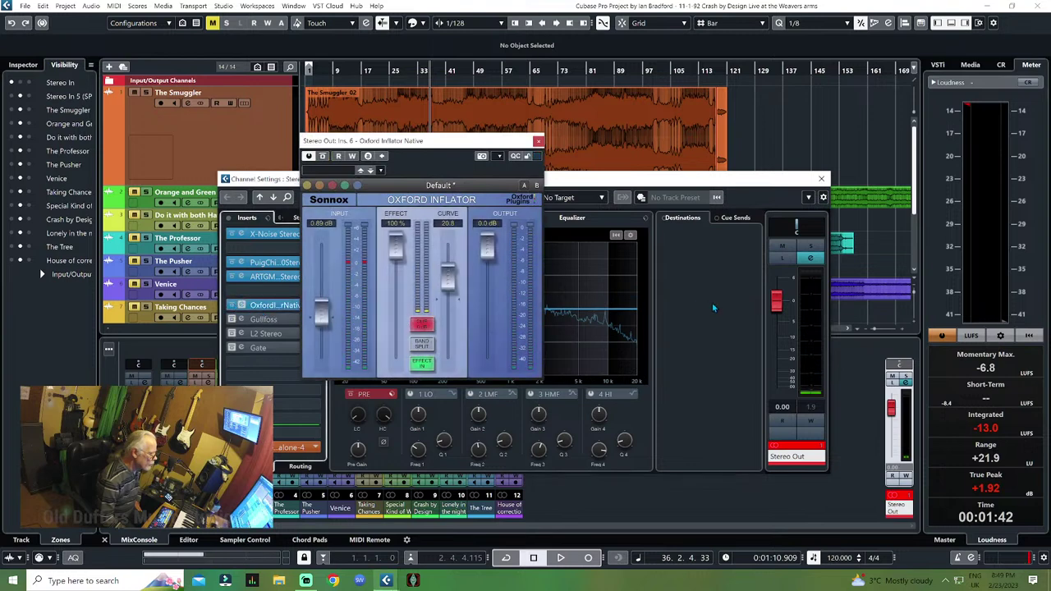
click(801, 450)
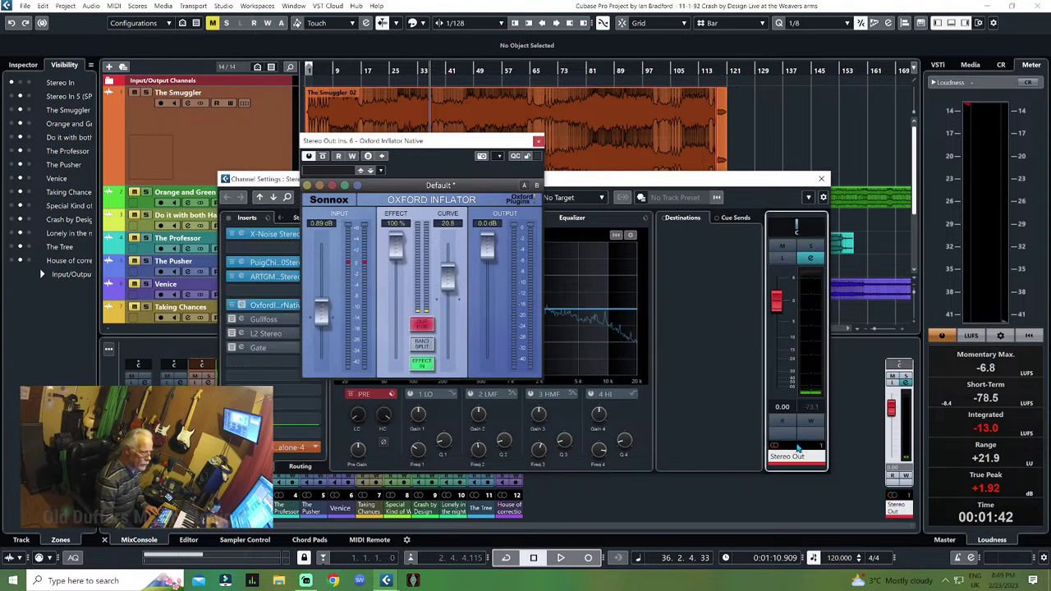
Step back through the edit history, undoing the last two volume changes, the two moves before them and three earlier volume changes
click(43, 7)
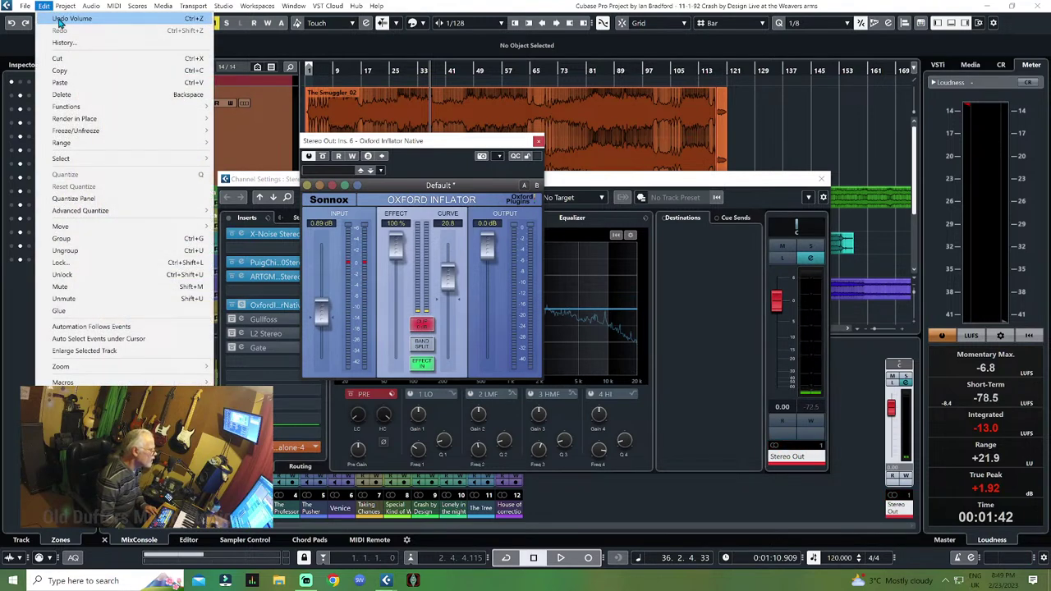
click(59, 19)
click(43, 7)
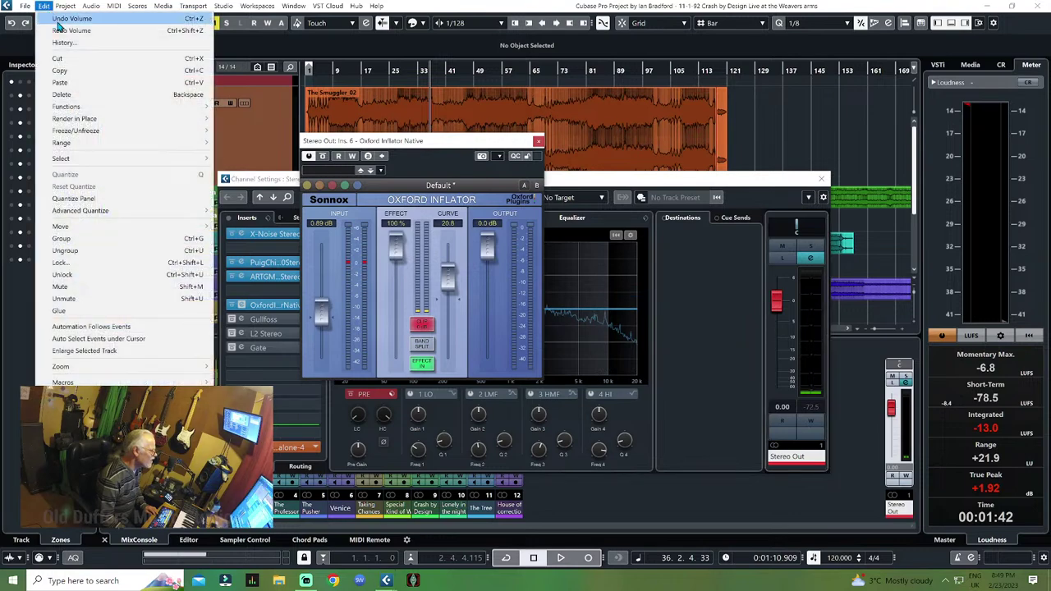
click(59, 18)
click(43, 7)
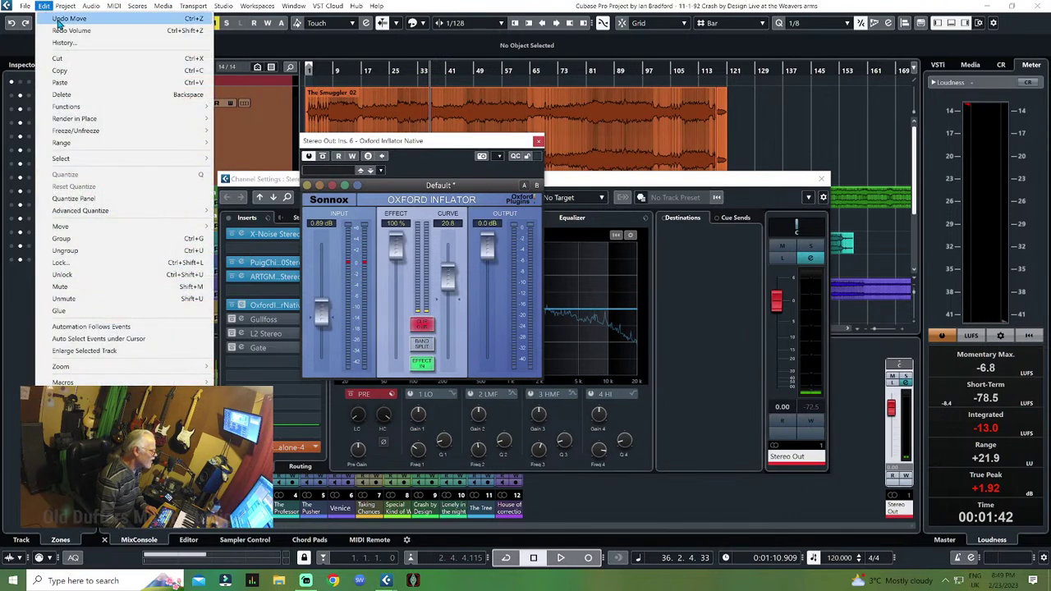
click(60, 18)
click(43, 7)
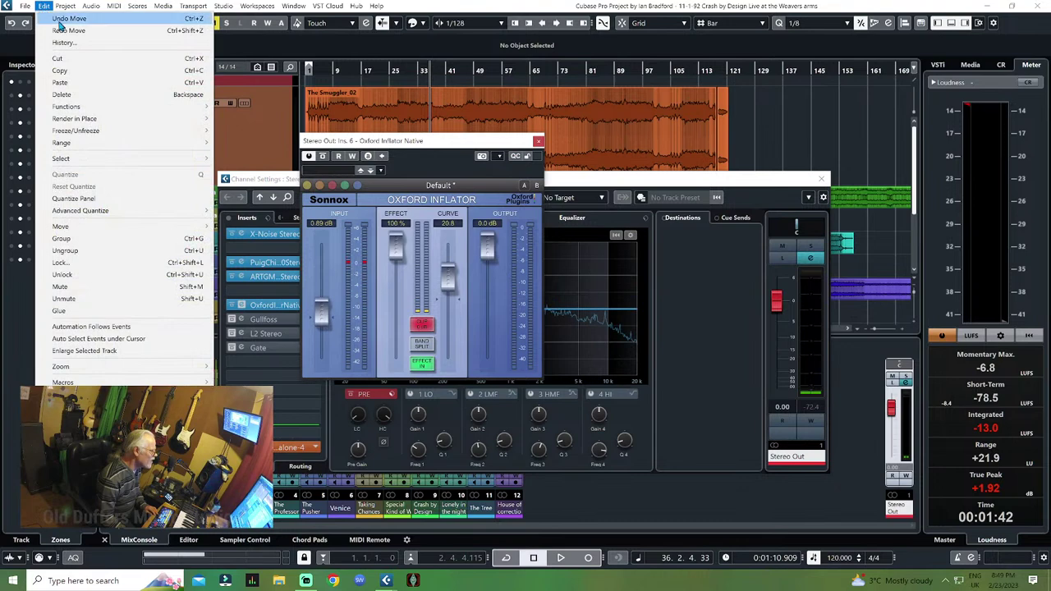
click(59, 18)
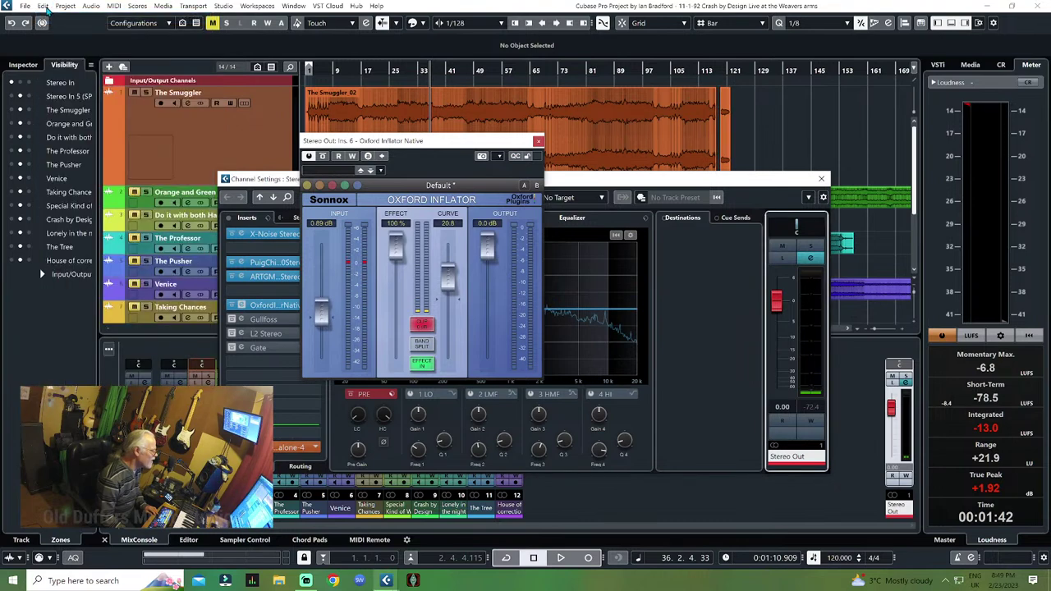
click(45, 7)
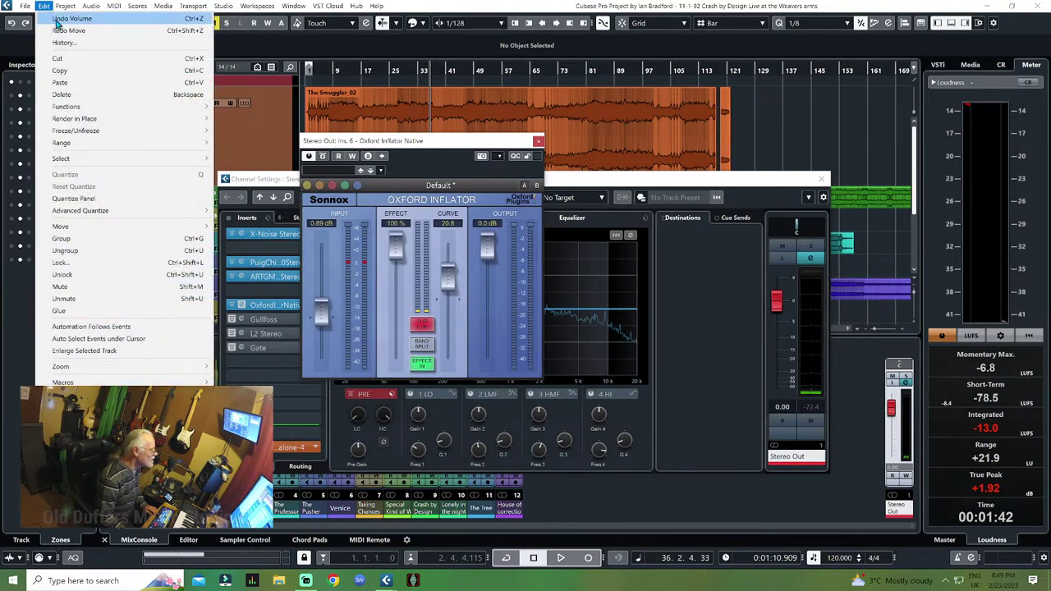
click(59, 18)
click(45, 6)
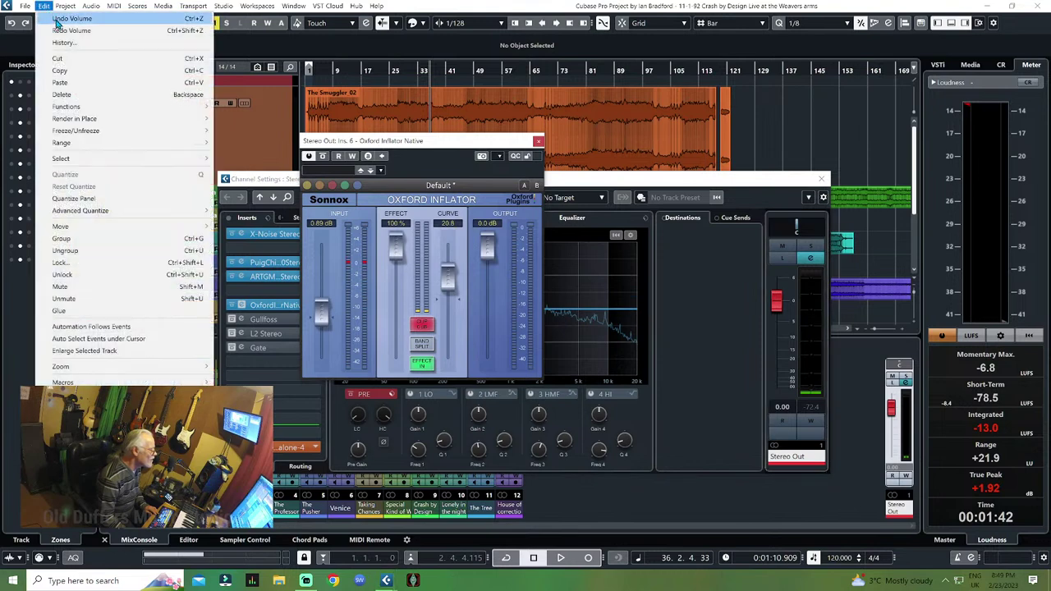
click(59, 18)
click(46, 6)
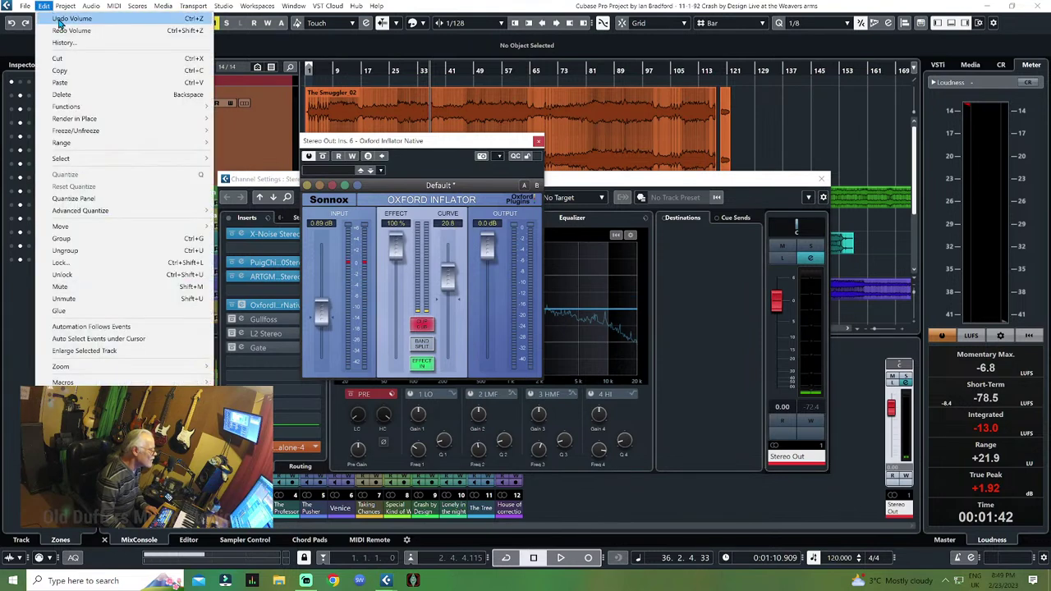
click(59, 18)
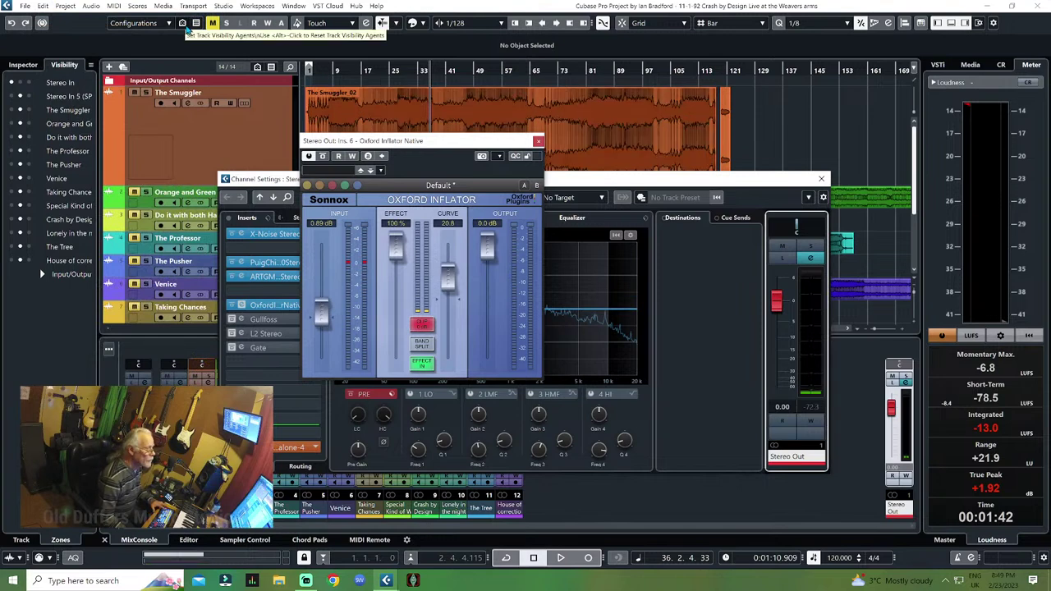
click(44, 6)
mouse_move(66, 7)
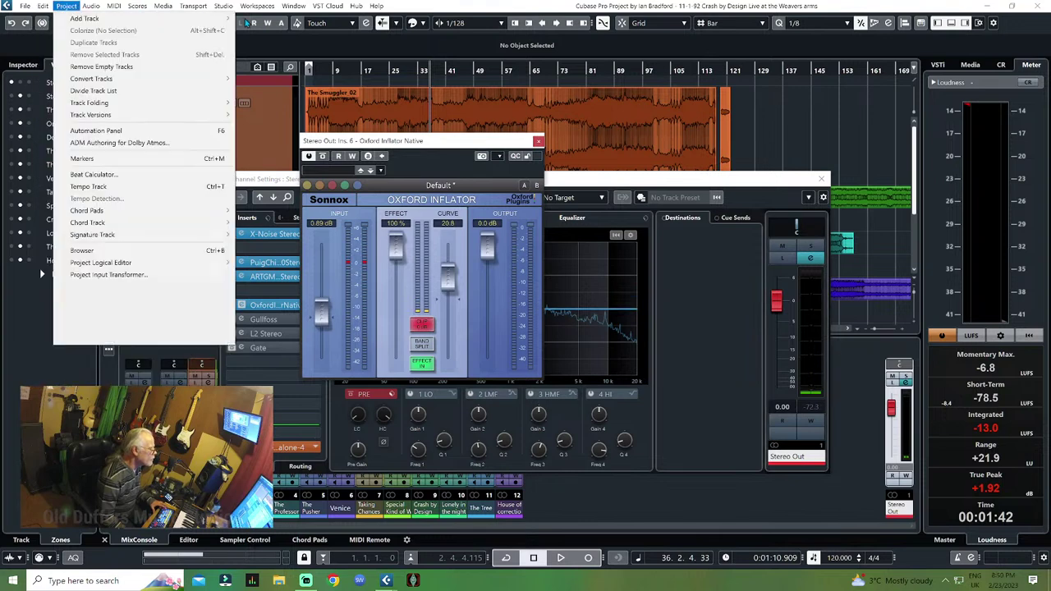
click(817, 100)
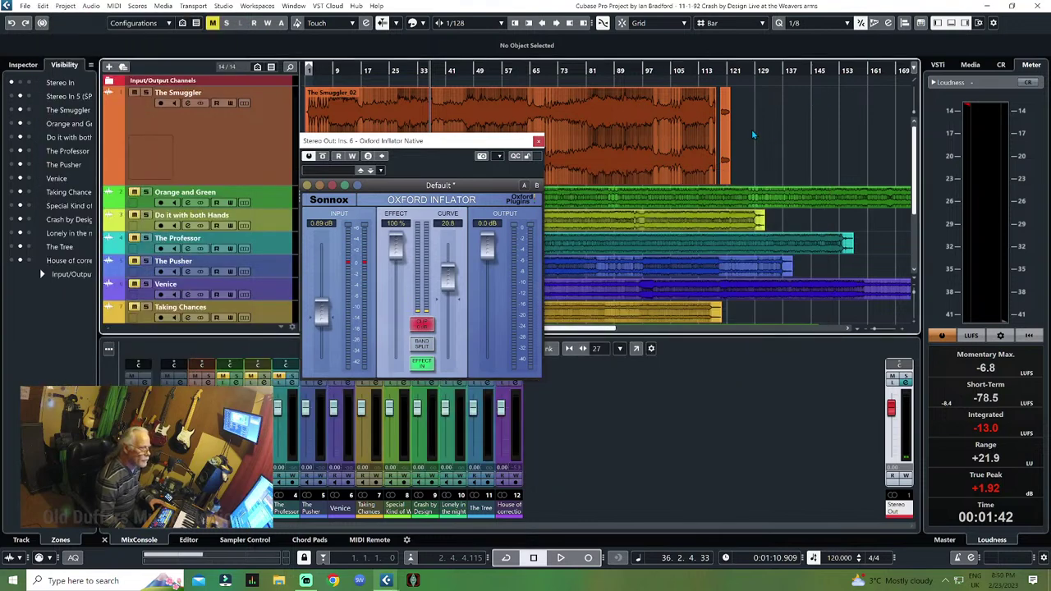
Move the short tail event on The Smuggler track earlier so it meets the end of the main recording
drag(723, 162, 724, 161)
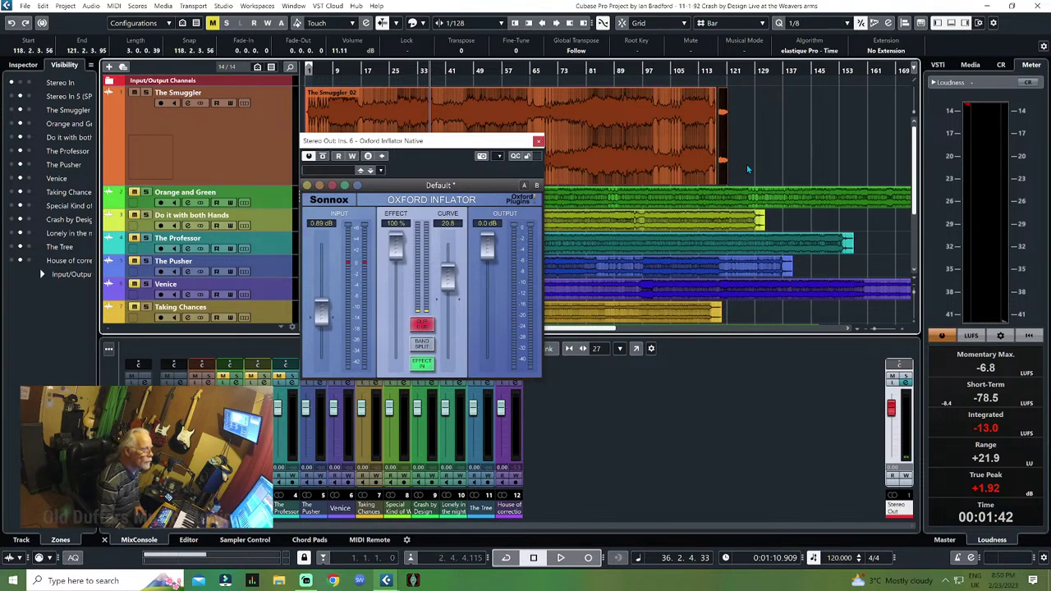
key(h)
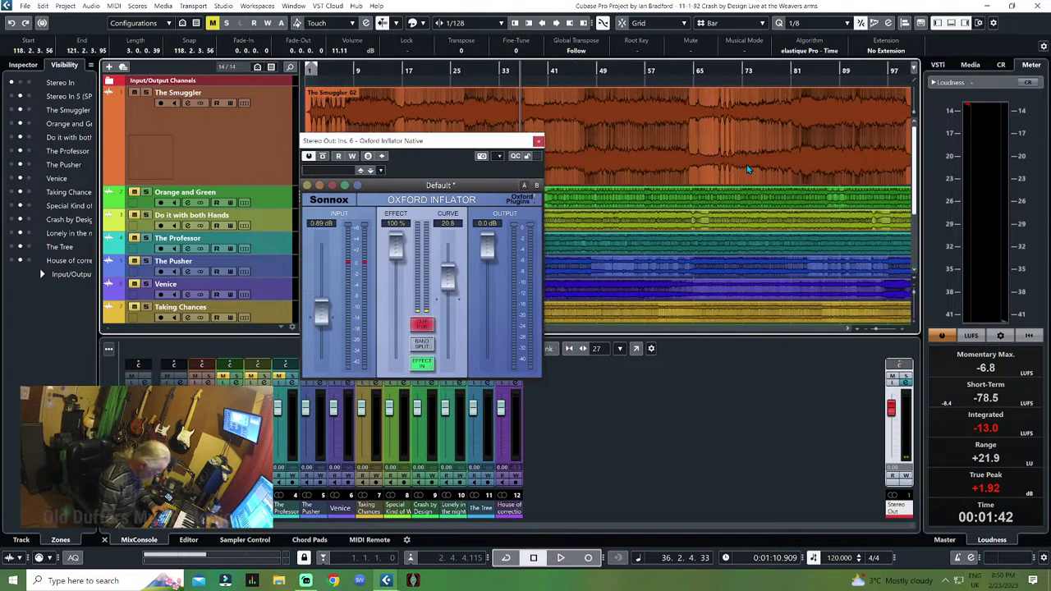
drag(492, 143, 707, 335)
drag(466, 329, 646, 323)
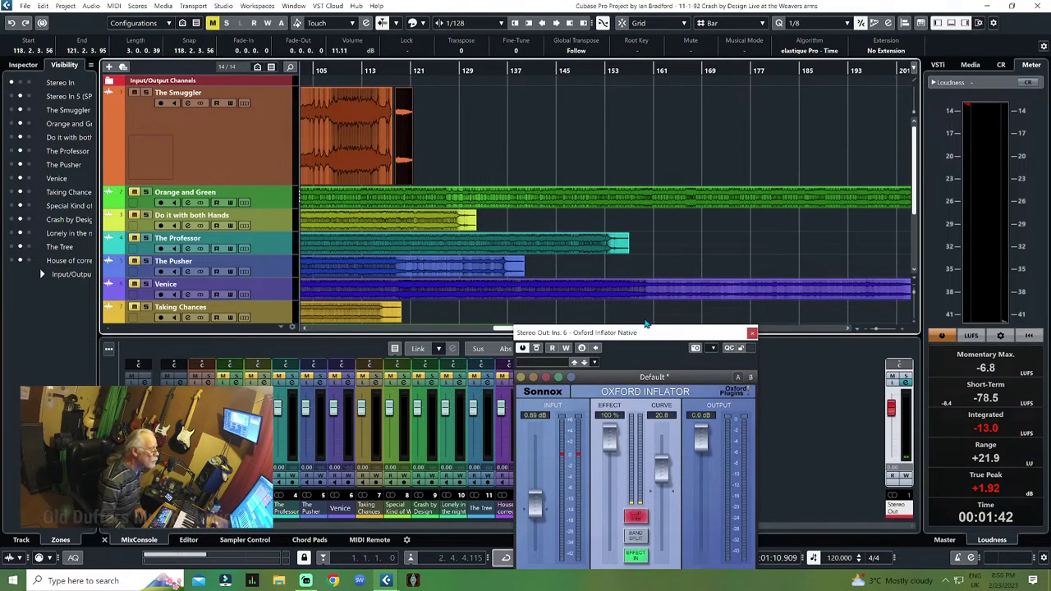
key(h)
key(h)
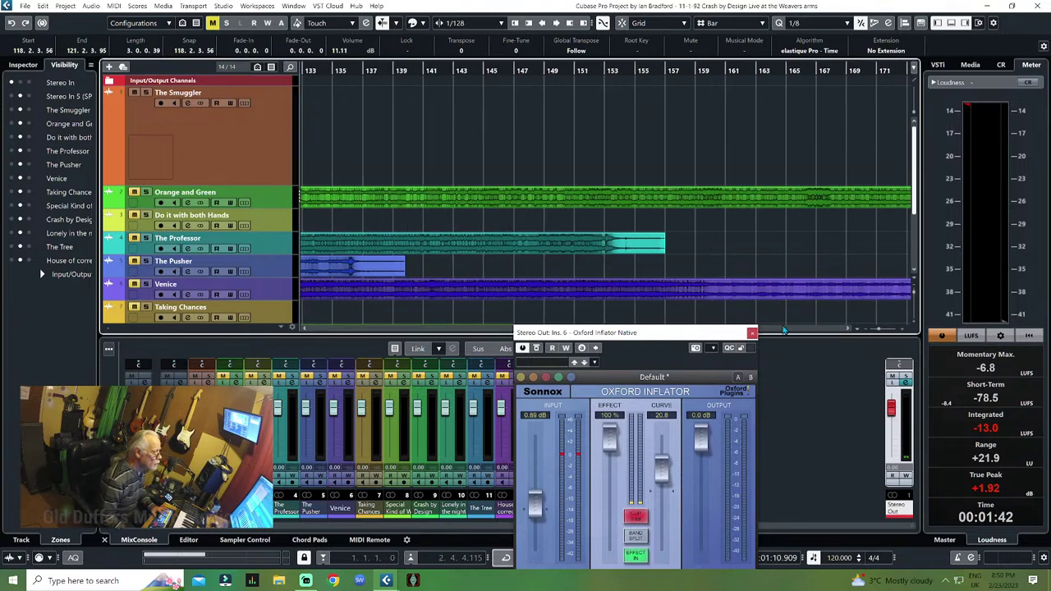
drag(702, 334, 696, 373)
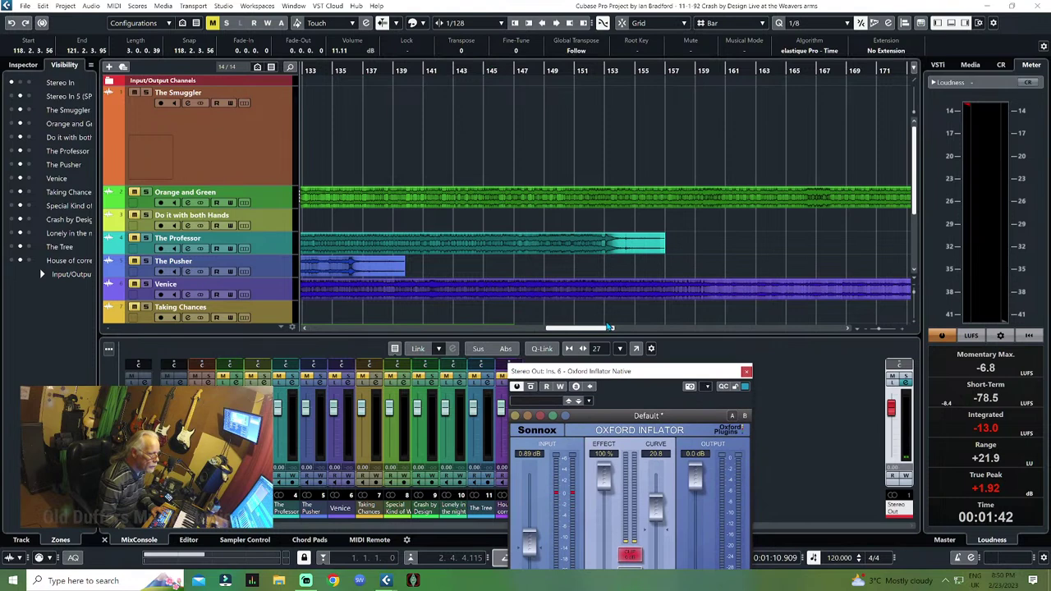
drag(610, 331, 551, 330)
drag(534, 146, 526, 143)
click(648, 137)
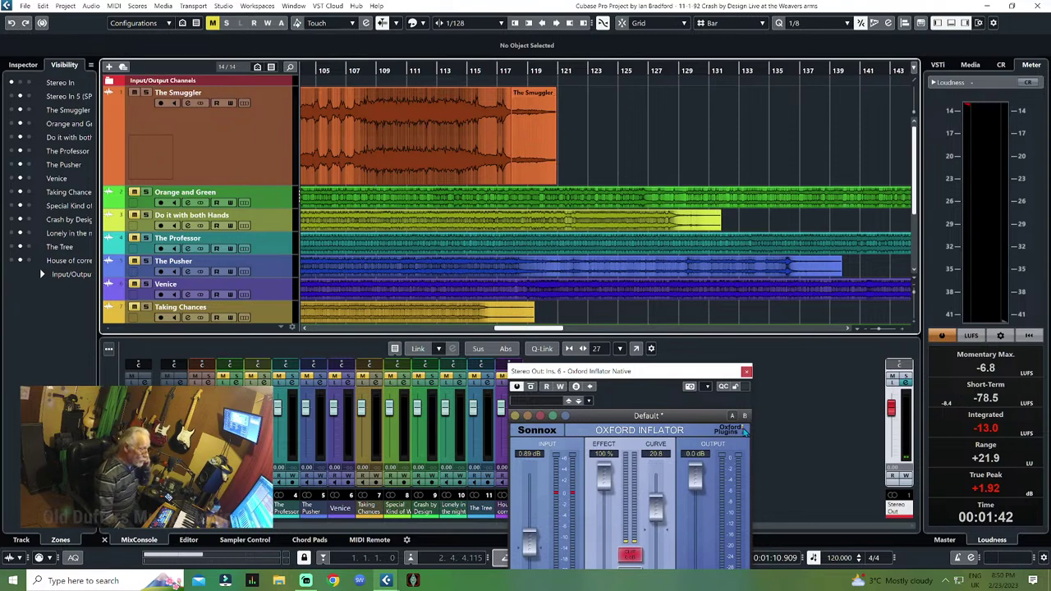
Open PuigChild 670 from the Stereo Out channel settings and raise its left threshold slightly while playing the song
drag(677, 379, 645, 101)
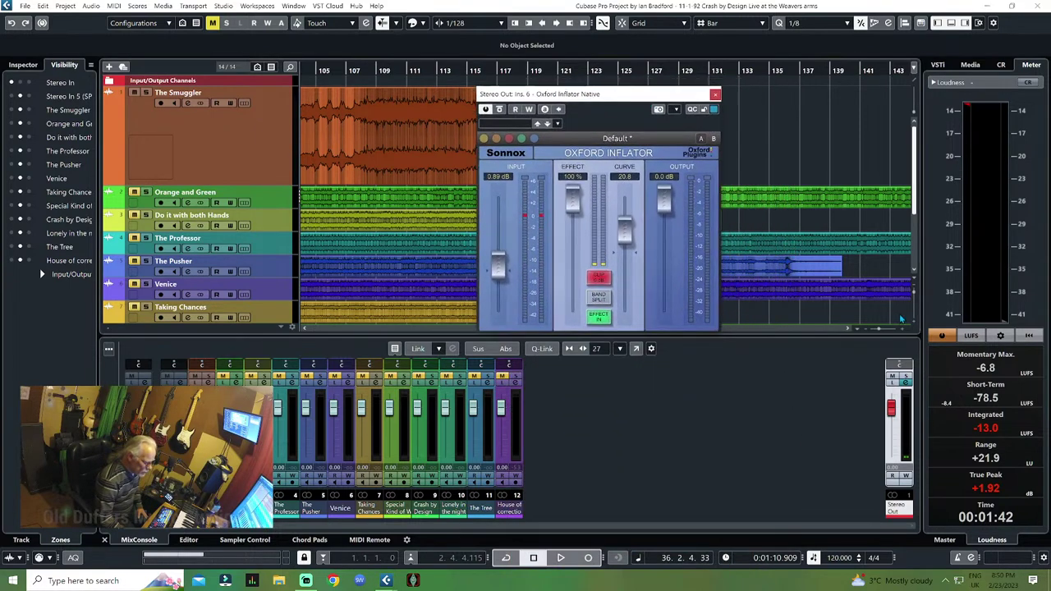
click(906, 382)
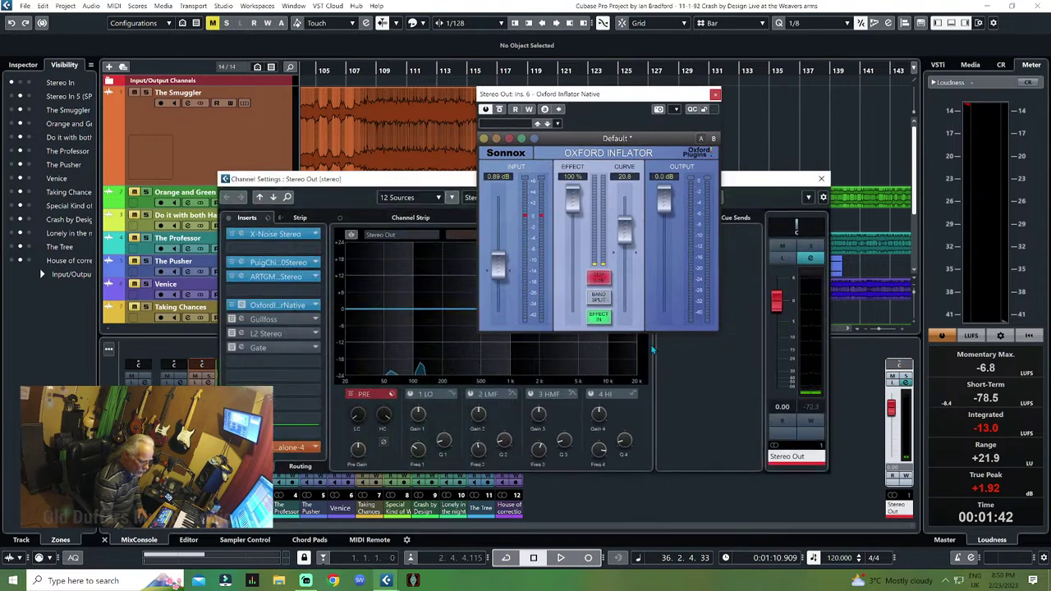
click(283, 263)
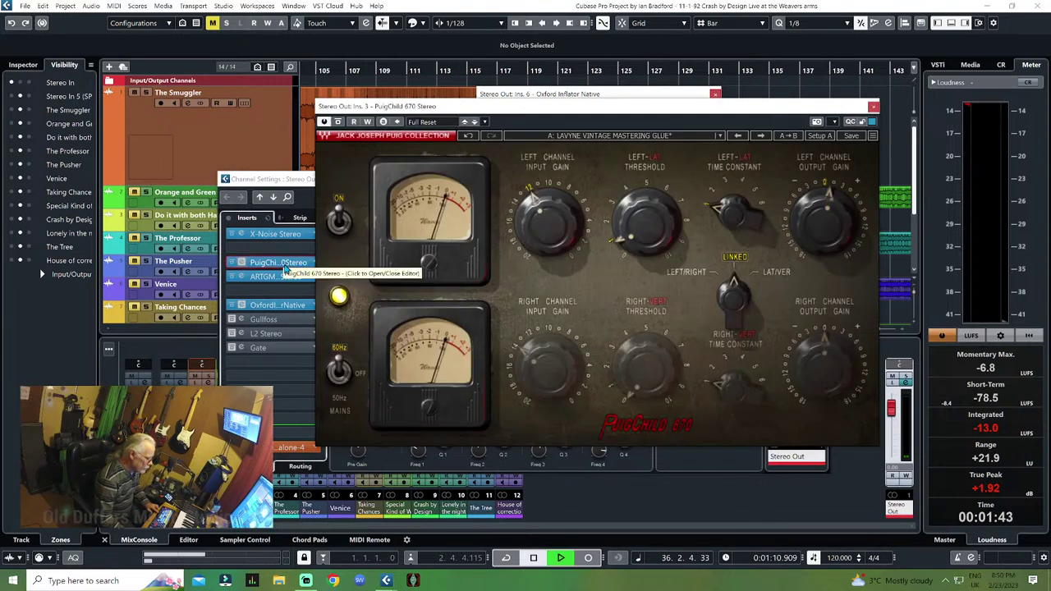
key(space)
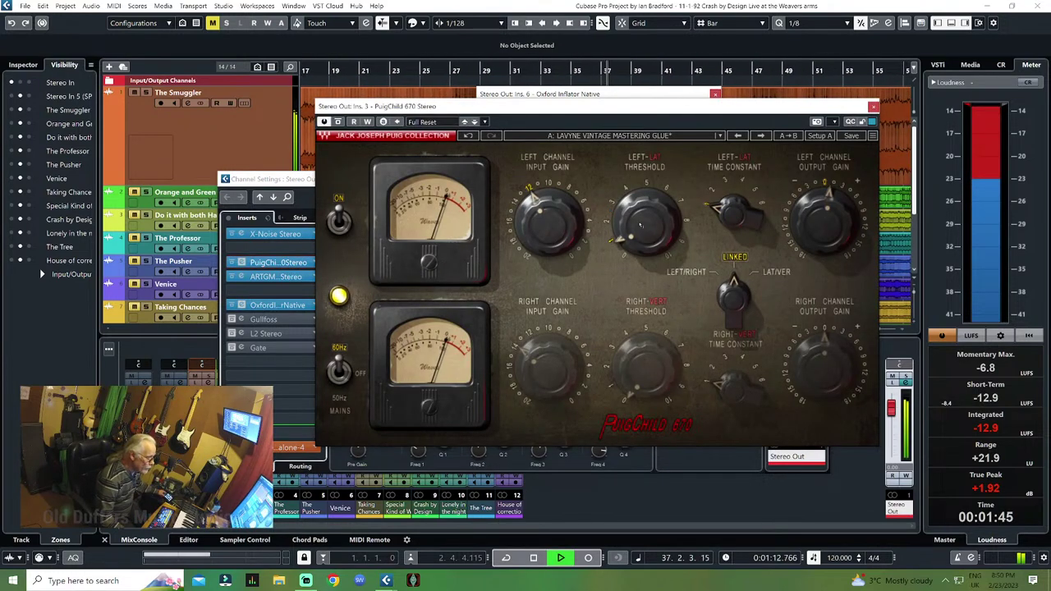
mouse_move(646, 220)
scroll(646, 220, up, 2)
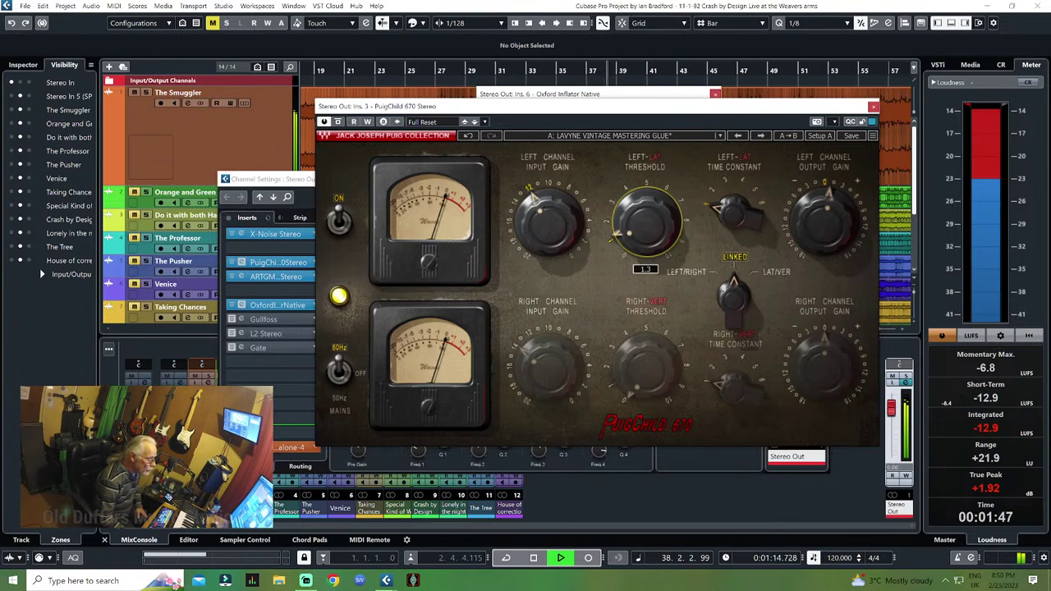
scroll(646, 220, up, 1)
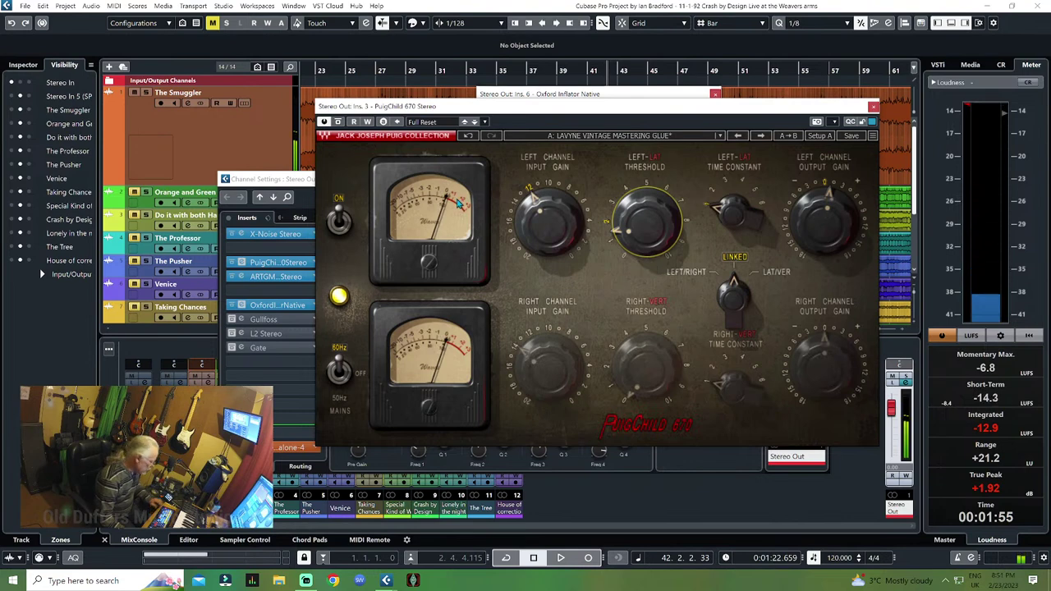
Play the song with AR TG Mastering and Oxford Inflator open in turn to check their levels, closing the AR TG and PuigChild editors
click(290, 278)
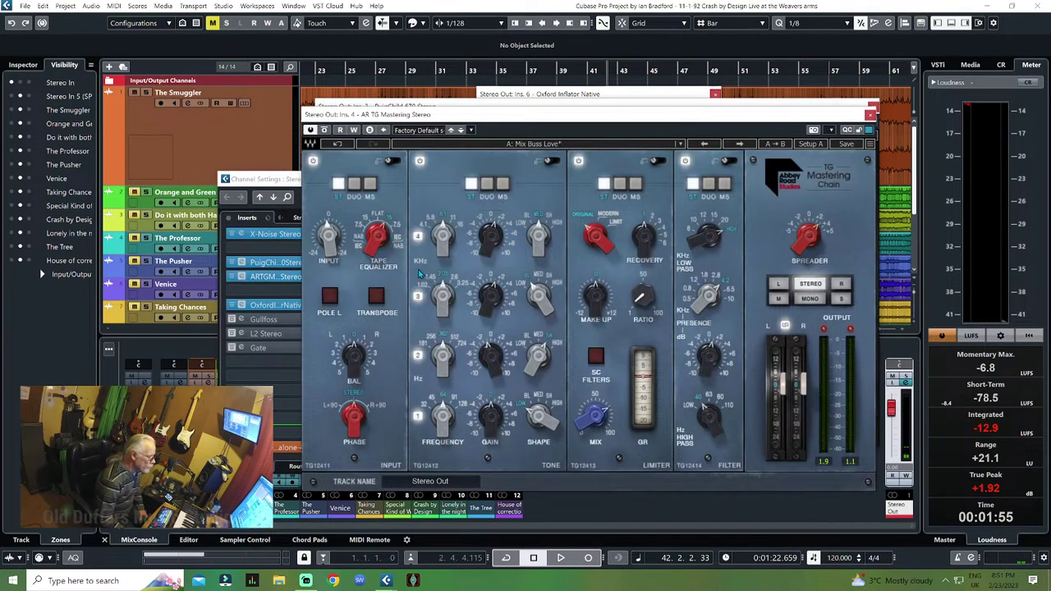
key(space)
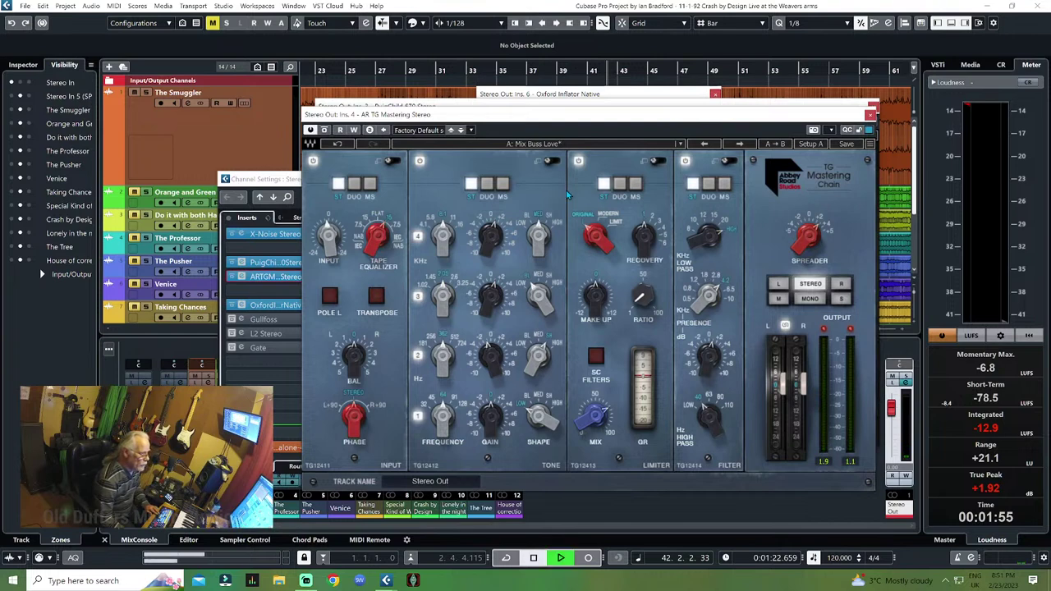
click(271, 305)
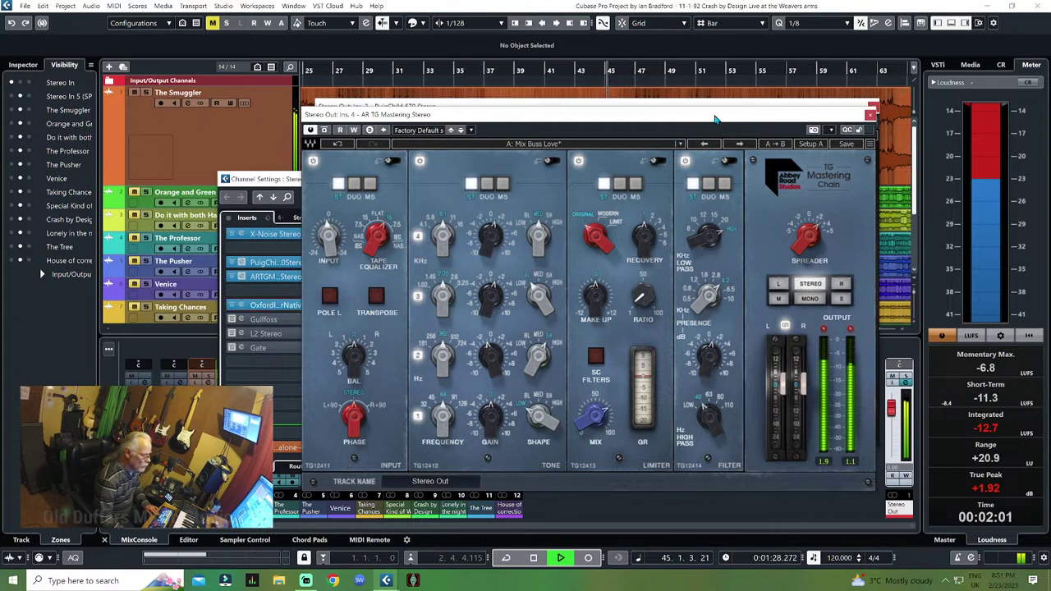
click(870, 115)
key(space)
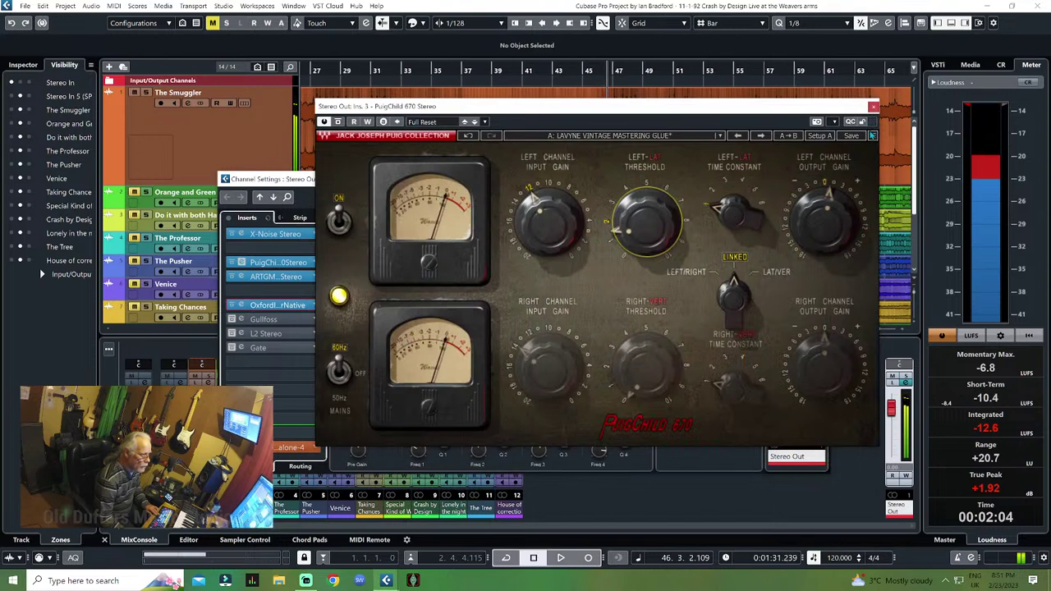
click(873, 106)
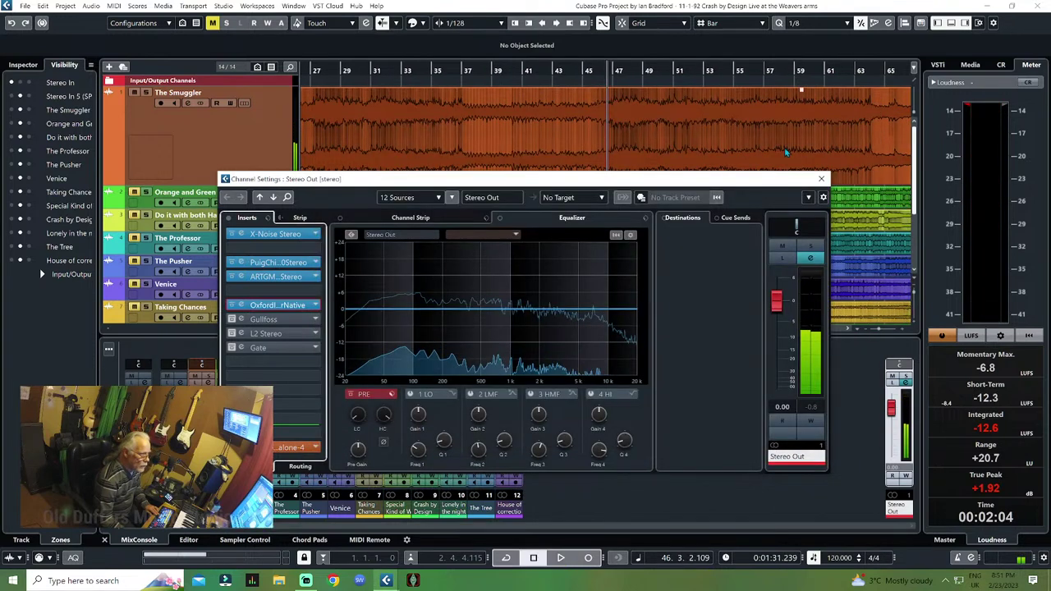
click(265, 306)
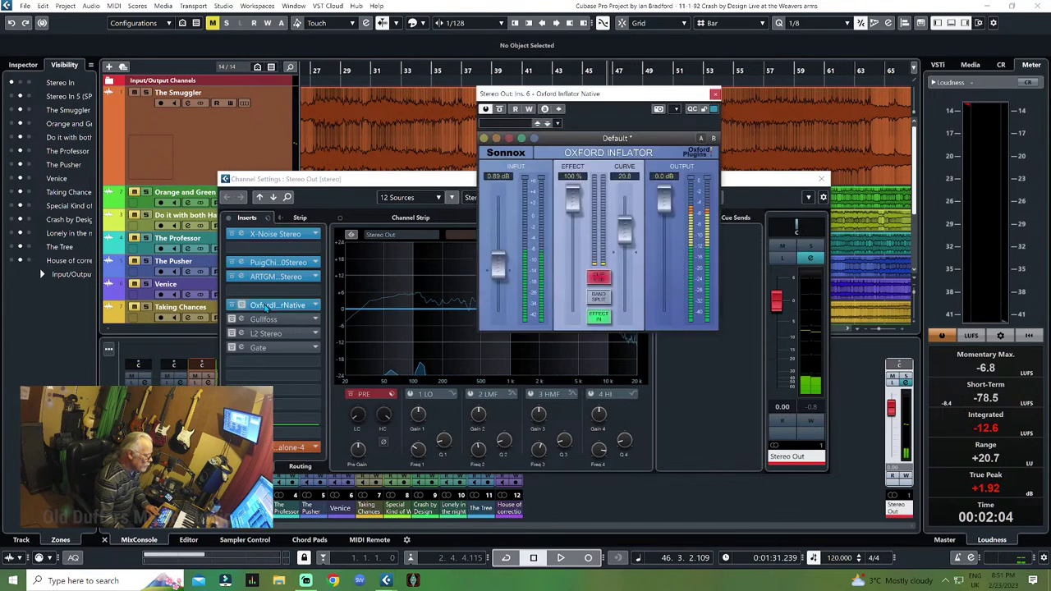
key(space)
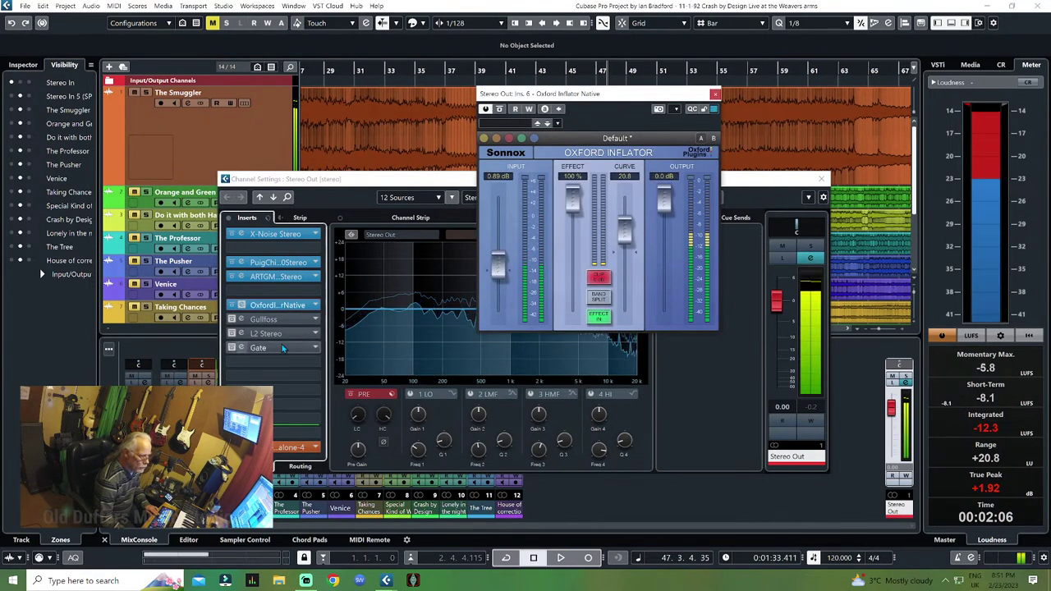
Activate the Gullfoss insert on Stereo Out and briefly inspect its editor
click(233, 332)
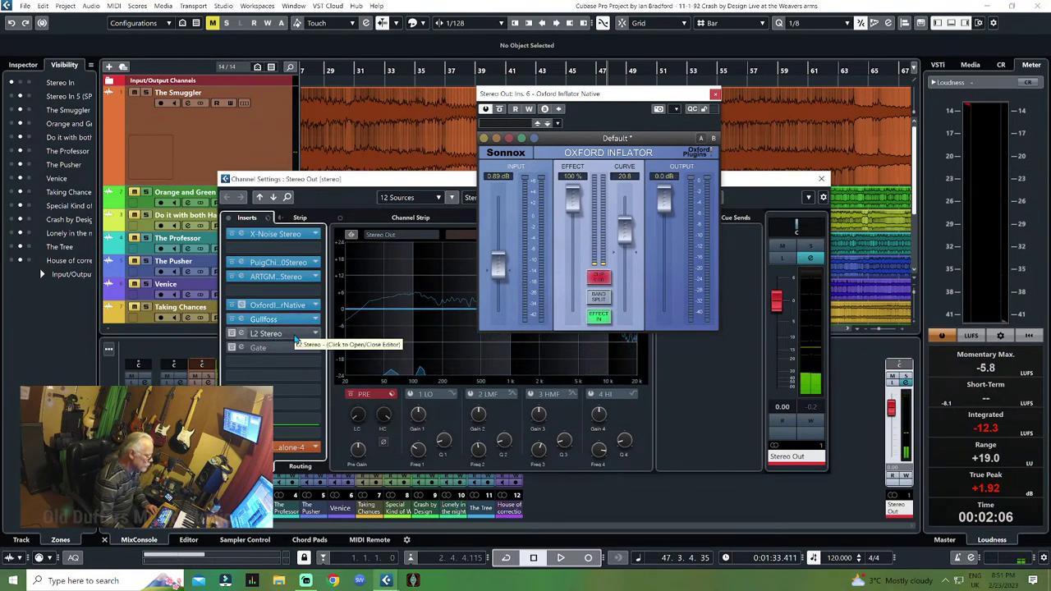
click(232, 333)
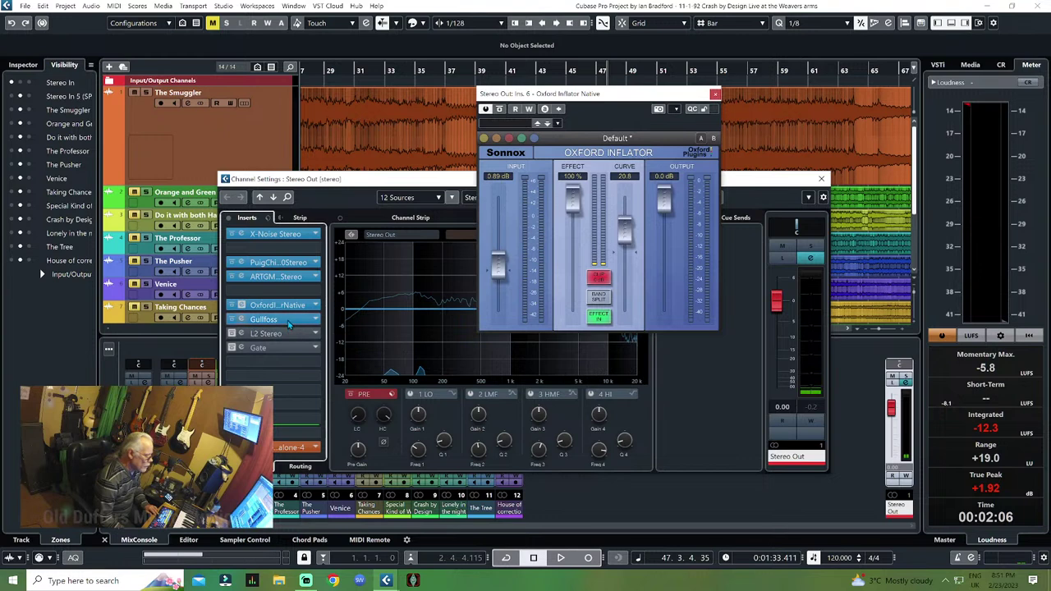
click(288, 322)
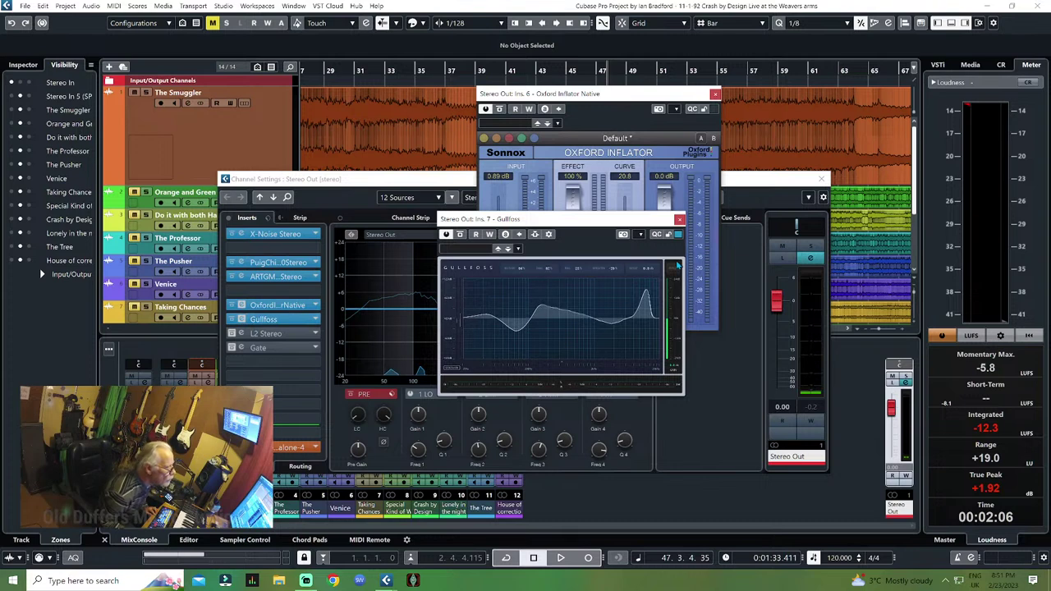
click(679, 219)
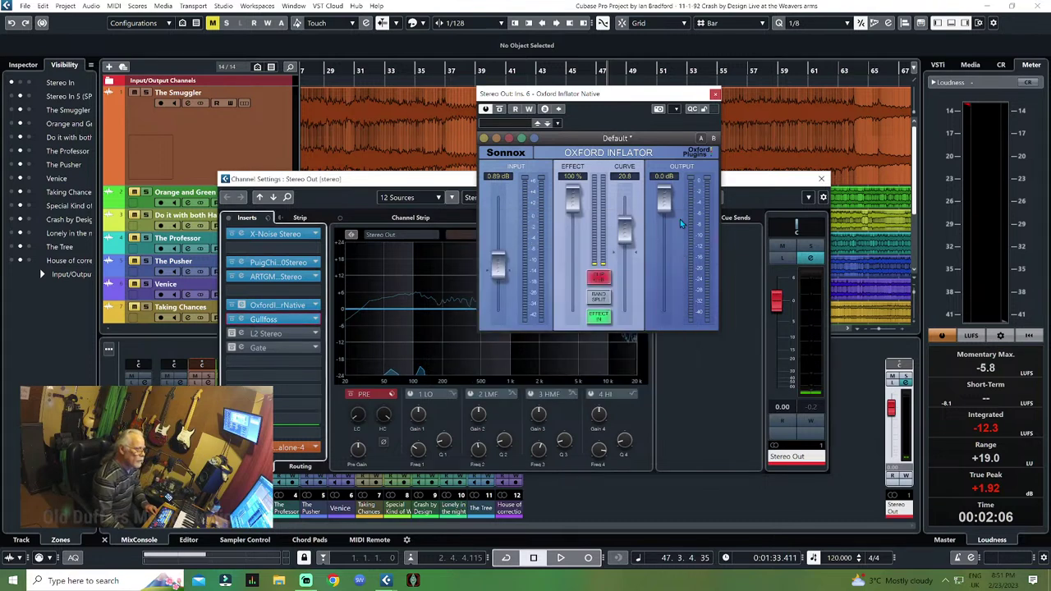
Open and activate the L2 insert, audition the song through it, and close the plug-in and Stereo Out channel windows
click(277, 335)
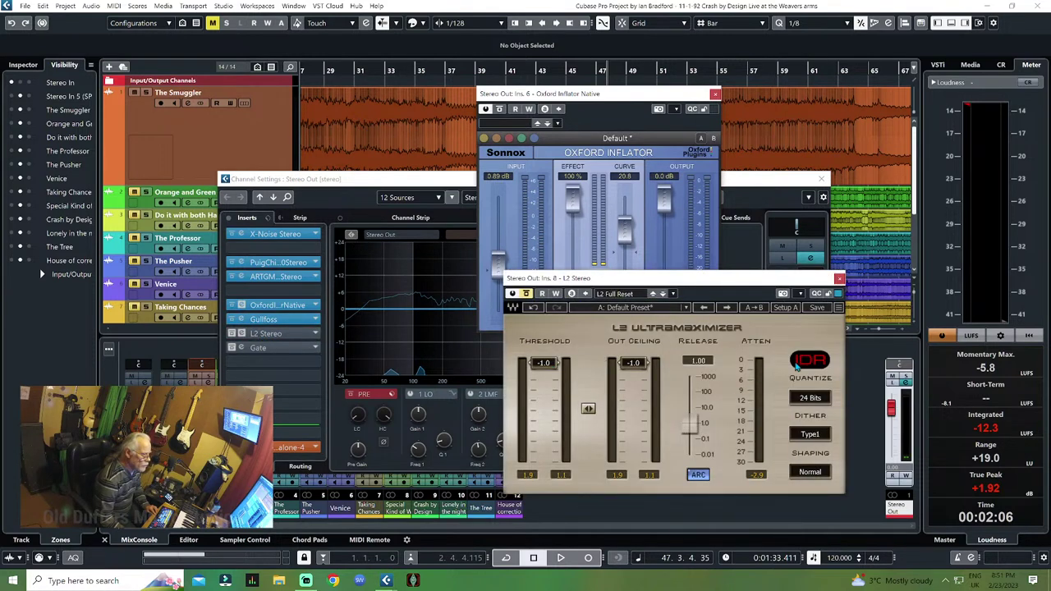
click(234, 335)
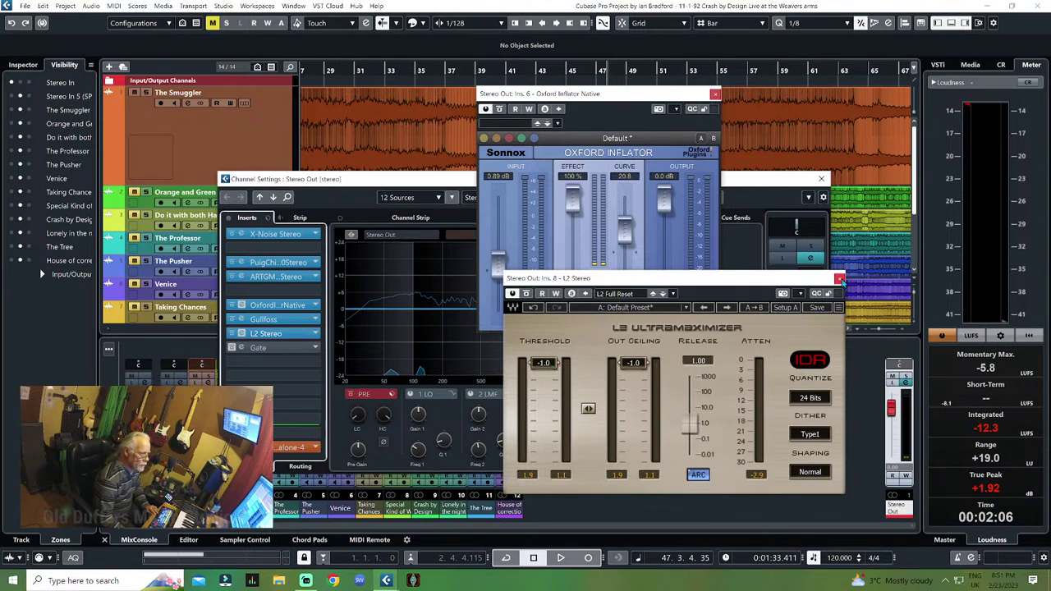
key(space)
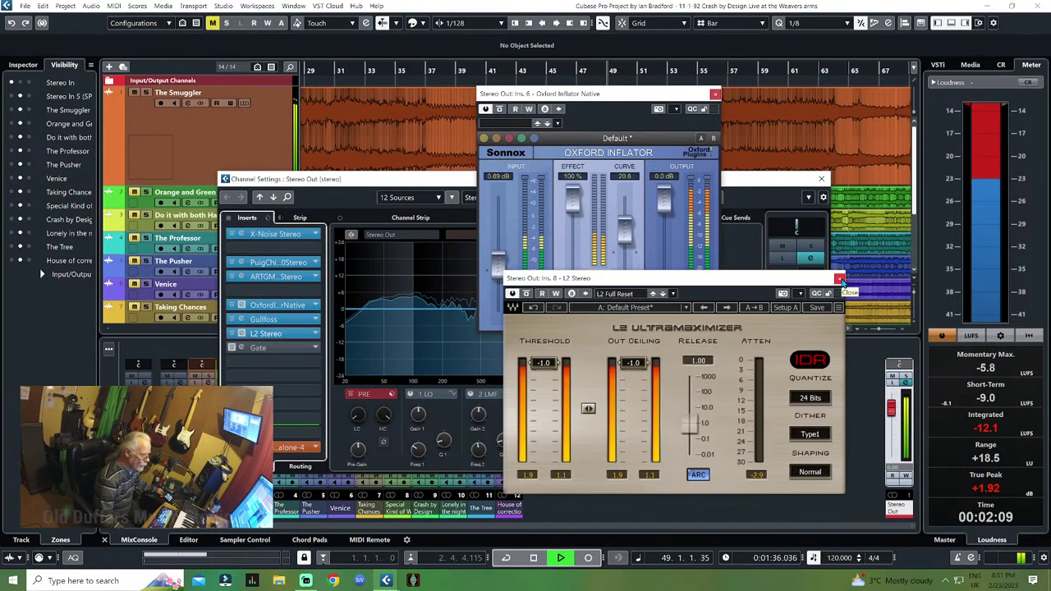
key(space)
click(839, 280)
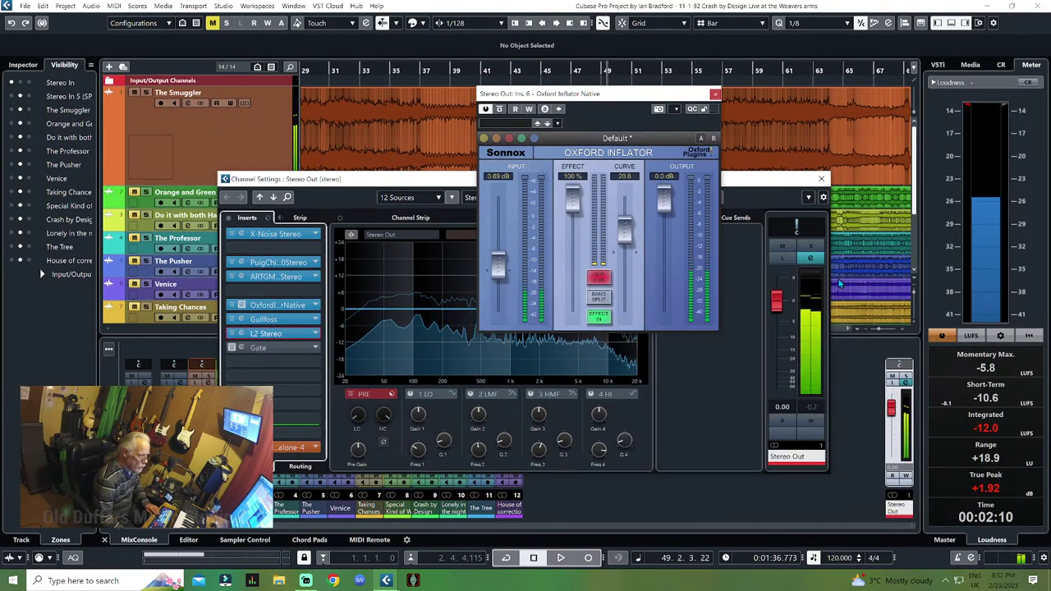
click(715, 94)
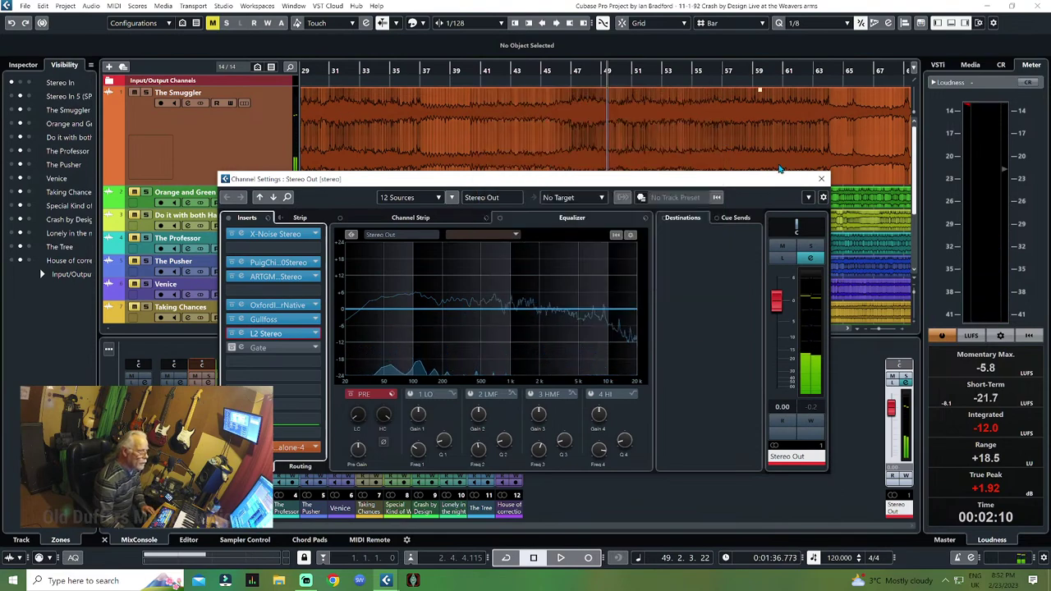
click(821, 179)
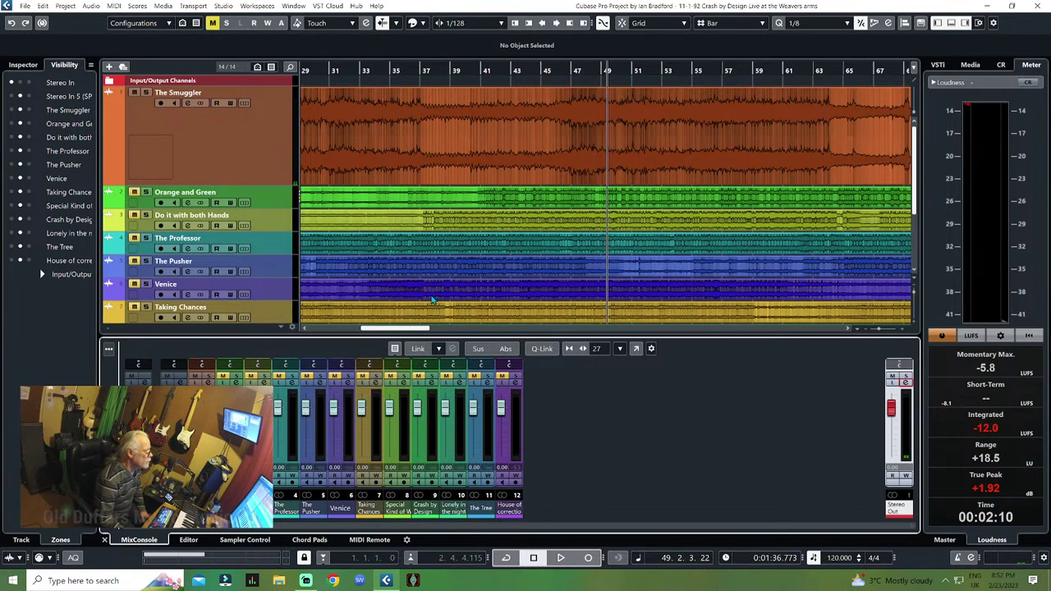
Extend the locator range by setting the right locator at bar 121, where The Smuggler's tail event ends
drag(399, 330, 346, 330)
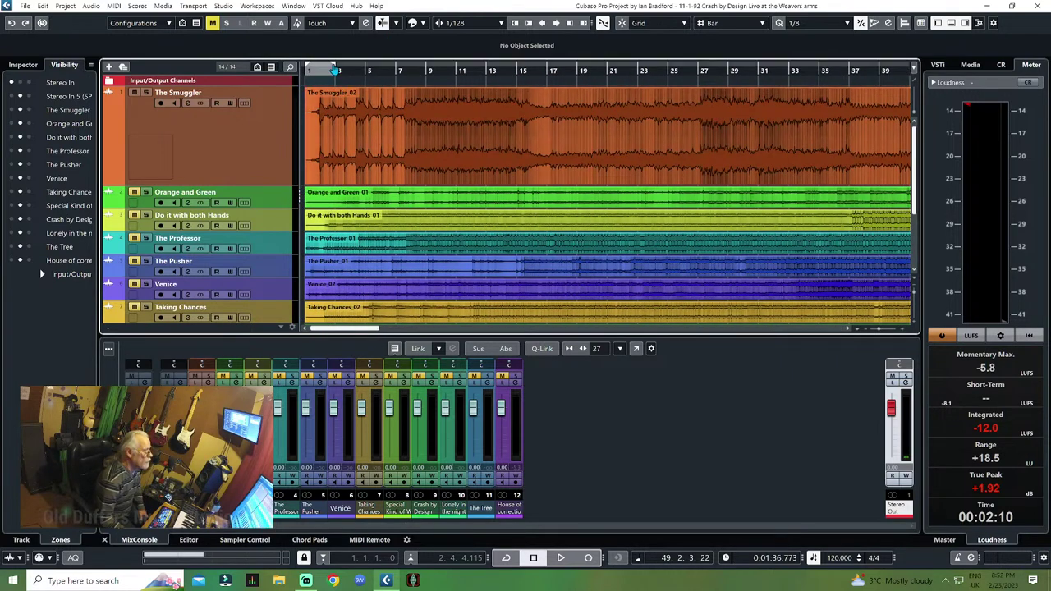
drag(337, 69, 820, 82)
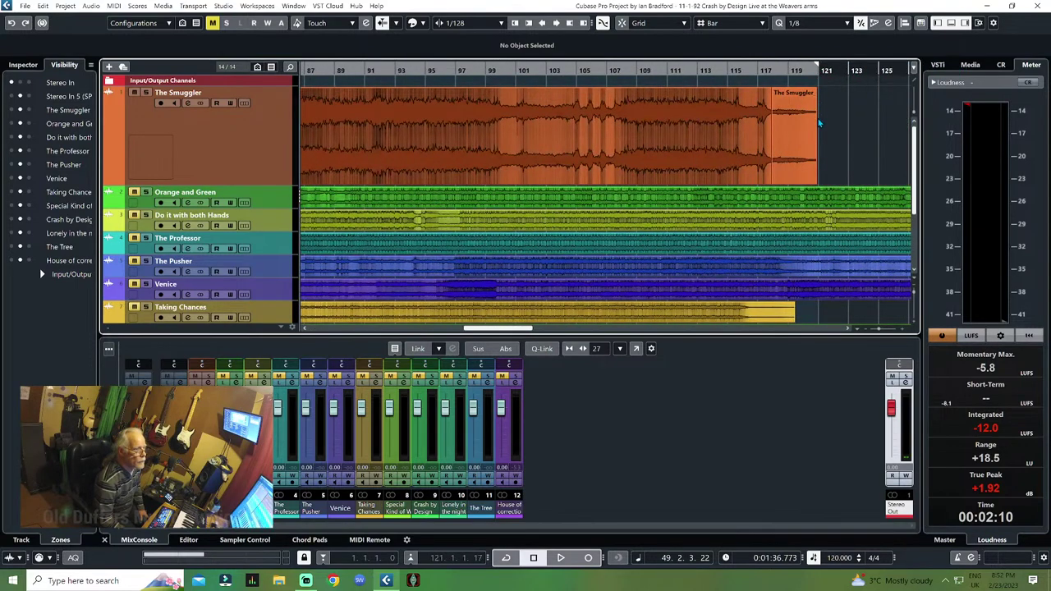
click(600, 480)
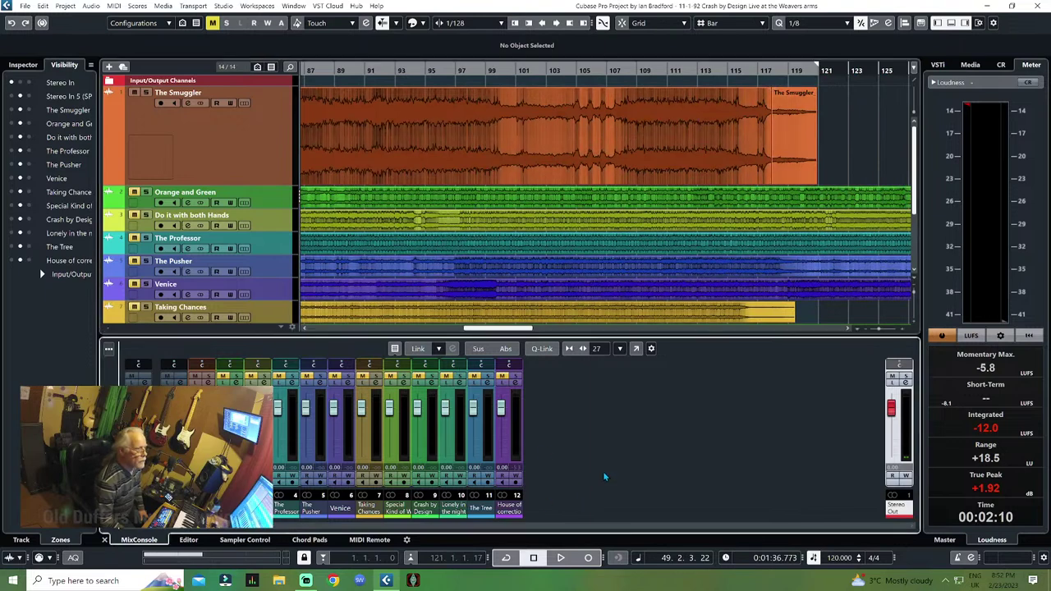
Switch to File Explorer and look through the 2023 mixes, Feb 2023 and recent files for the remaster's exported songs
click(279, 581)
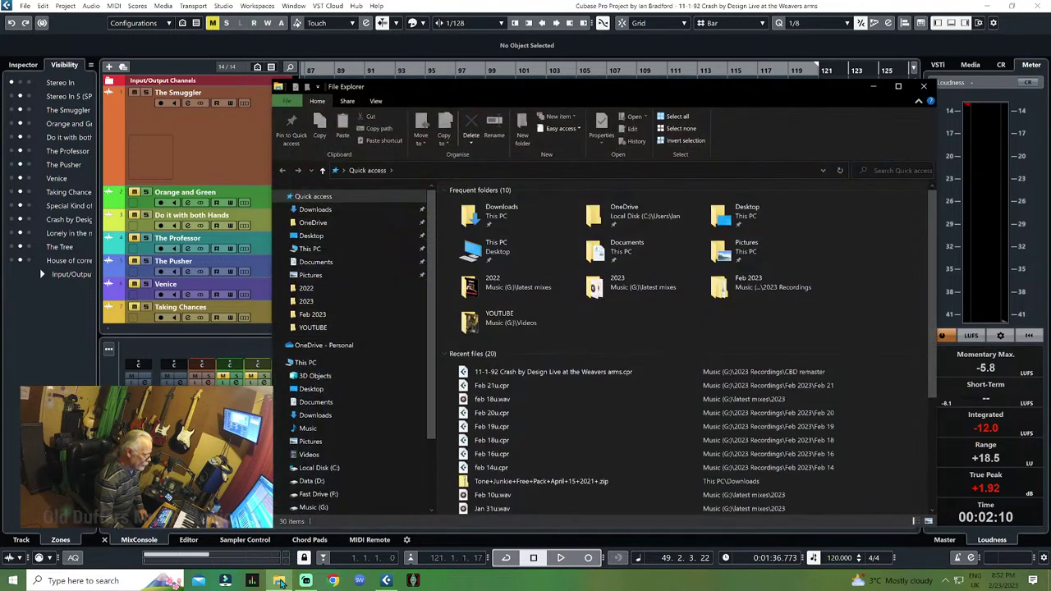
double_click(648, 284)
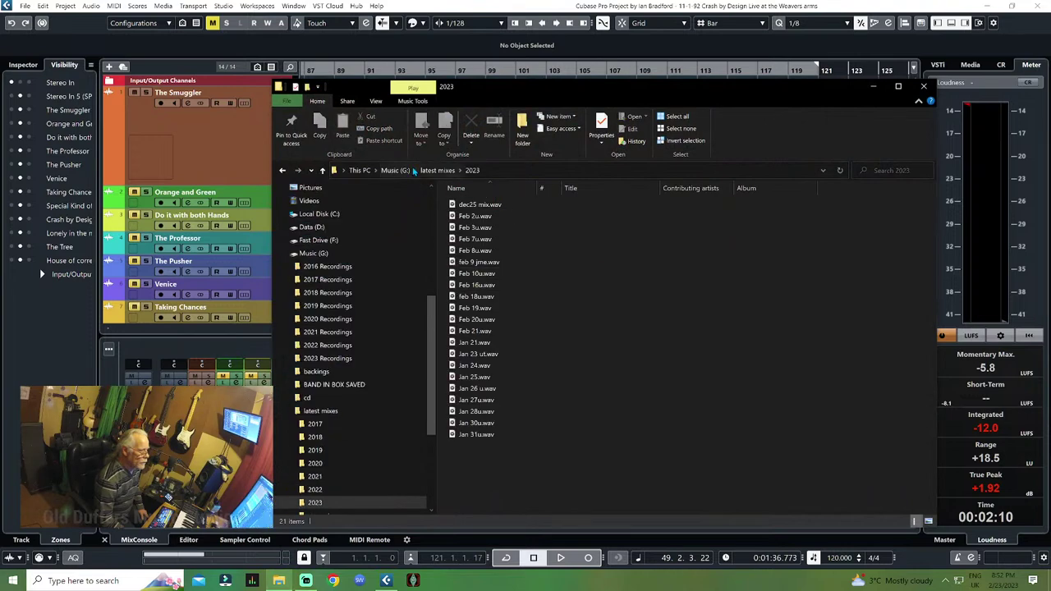
click(284, 171)
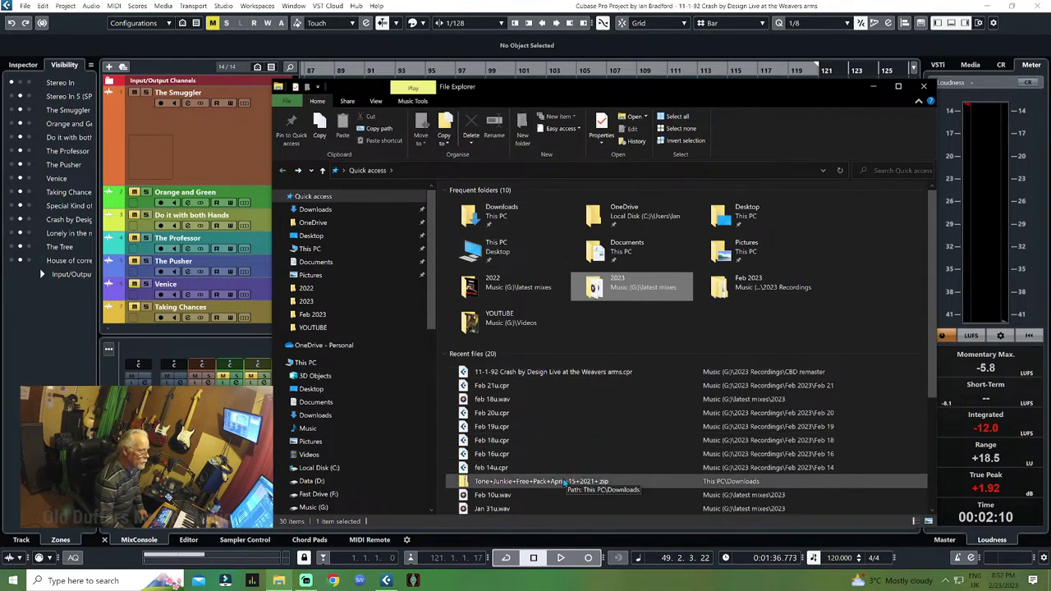
scroll(632, 414, down, 1)
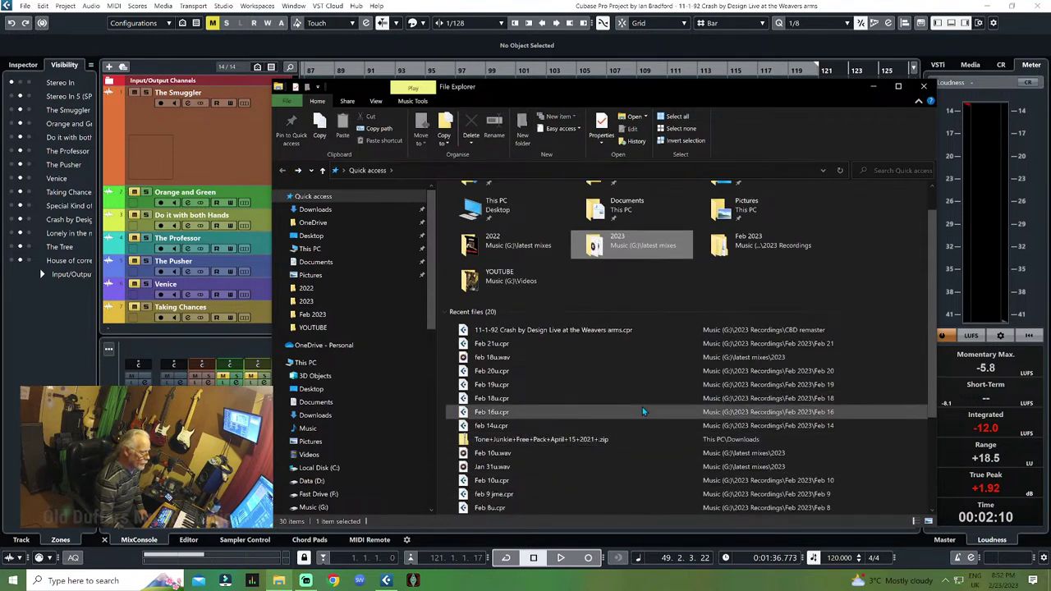
double_click(624, 246)
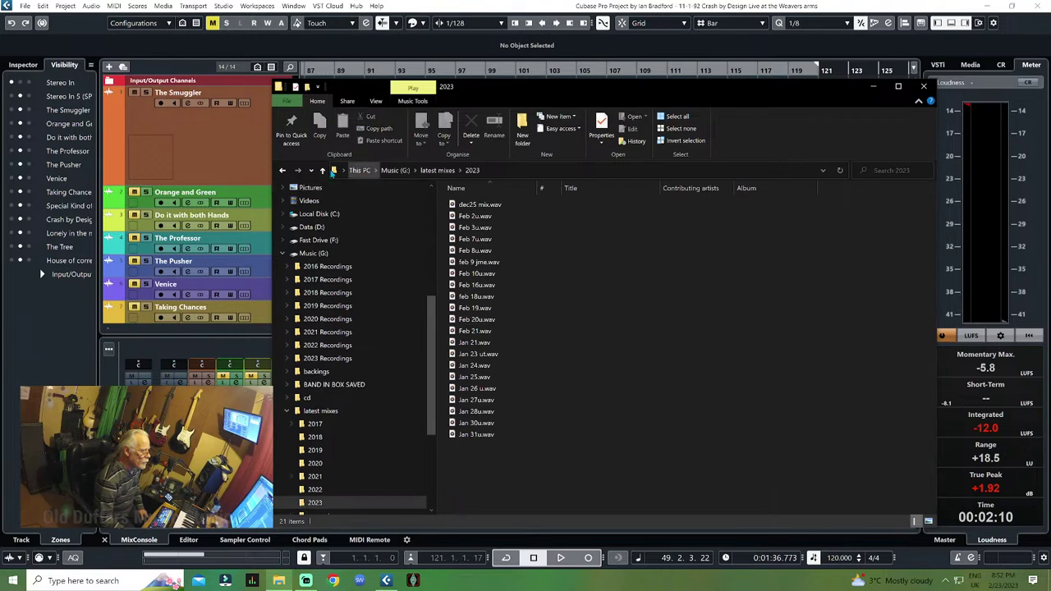
click(282, 171)
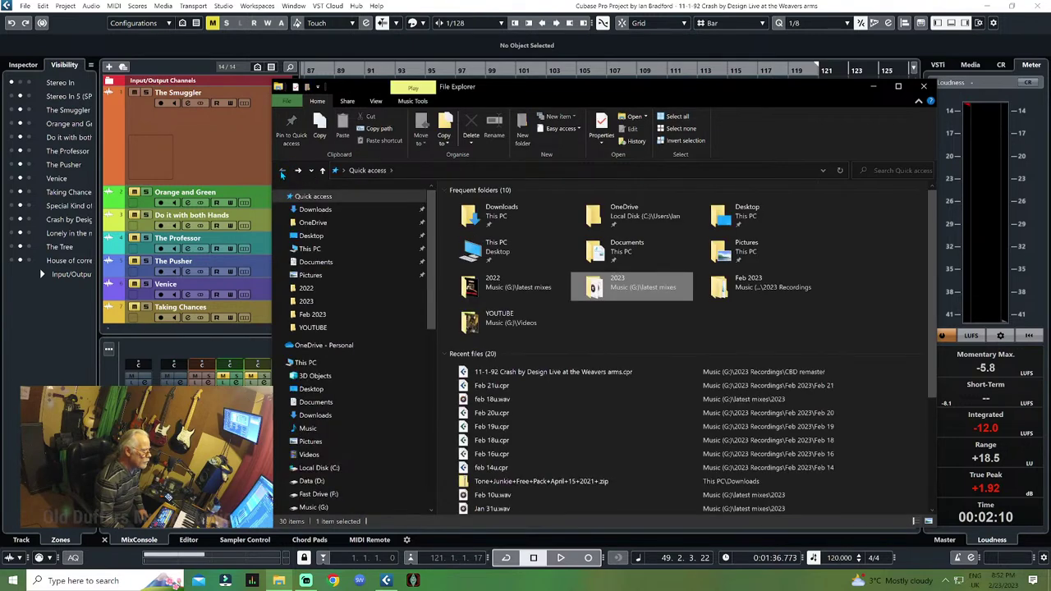
double_click(775, 289)
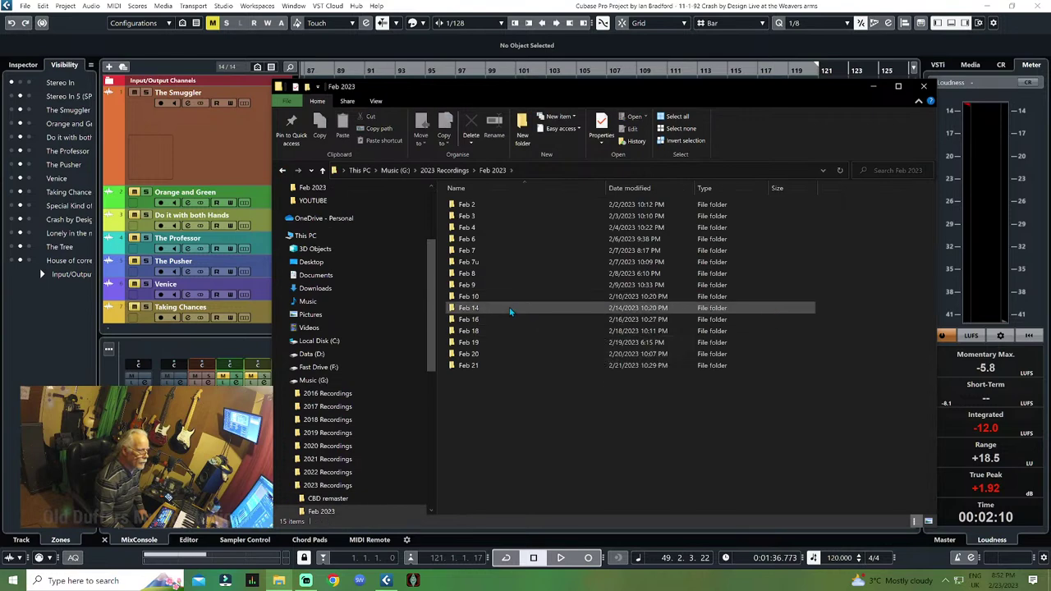
click(283, 171)
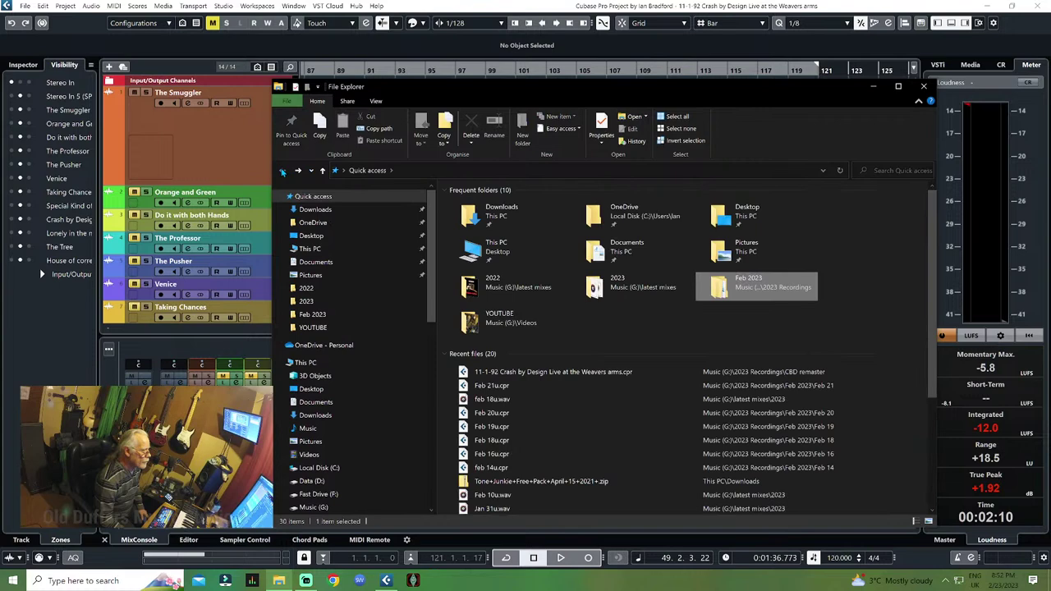
scroll(617, 484, down, 3)
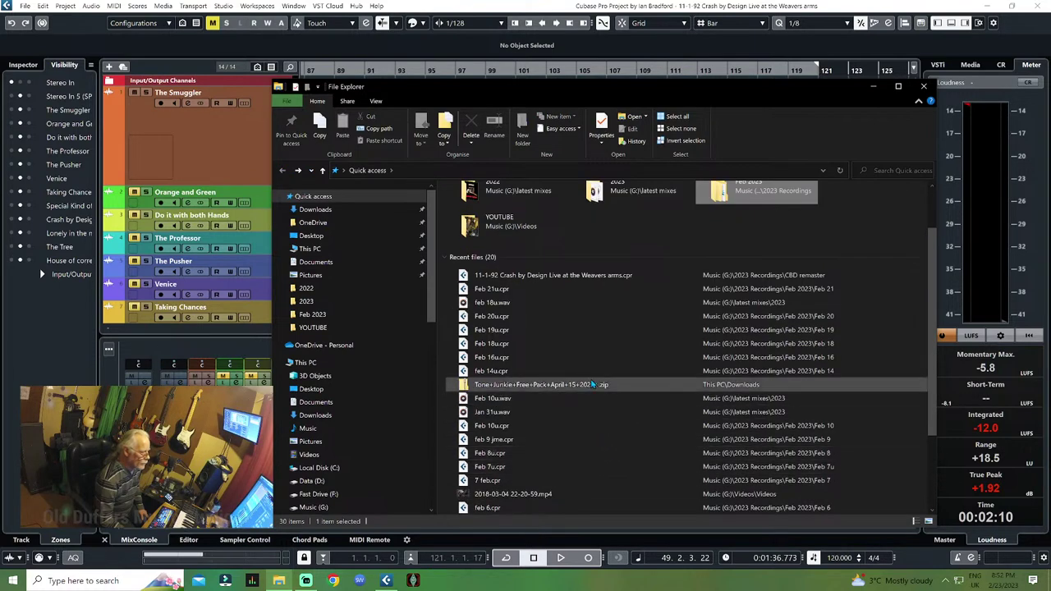
scroll(591, 382, up, 3)
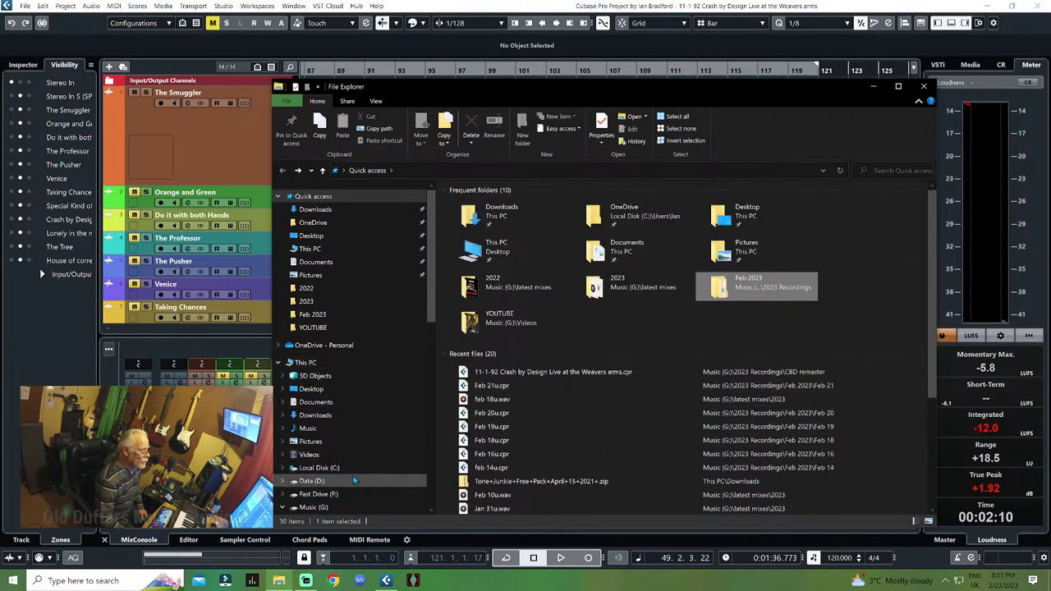
scroll(323, 470, down, 1)
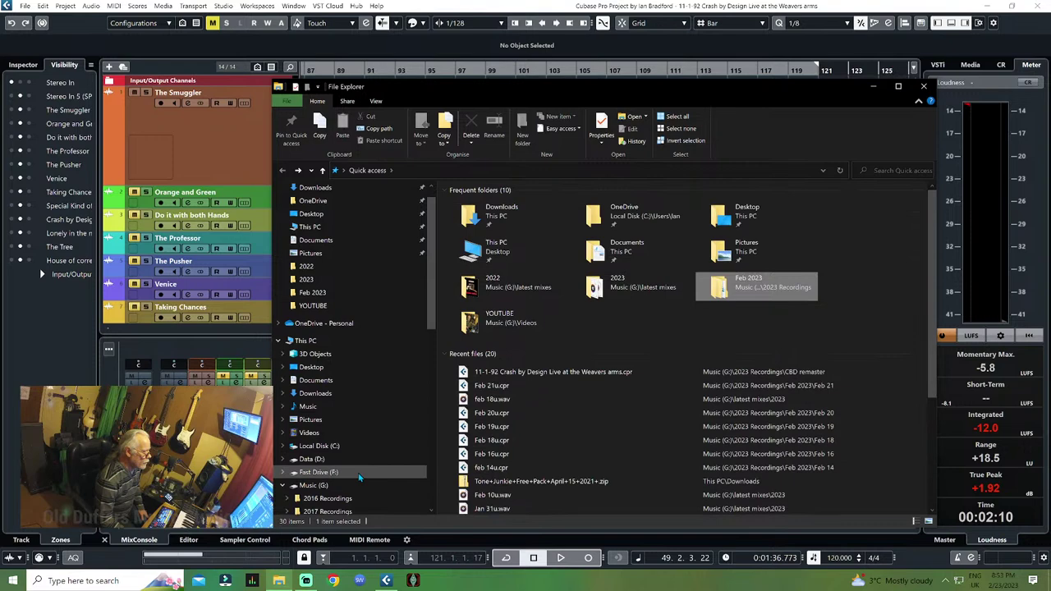
Open the Mixdown folder inside CBD remaster, under 2023 Recordings on the Music (G:) drive
click(313, 485)
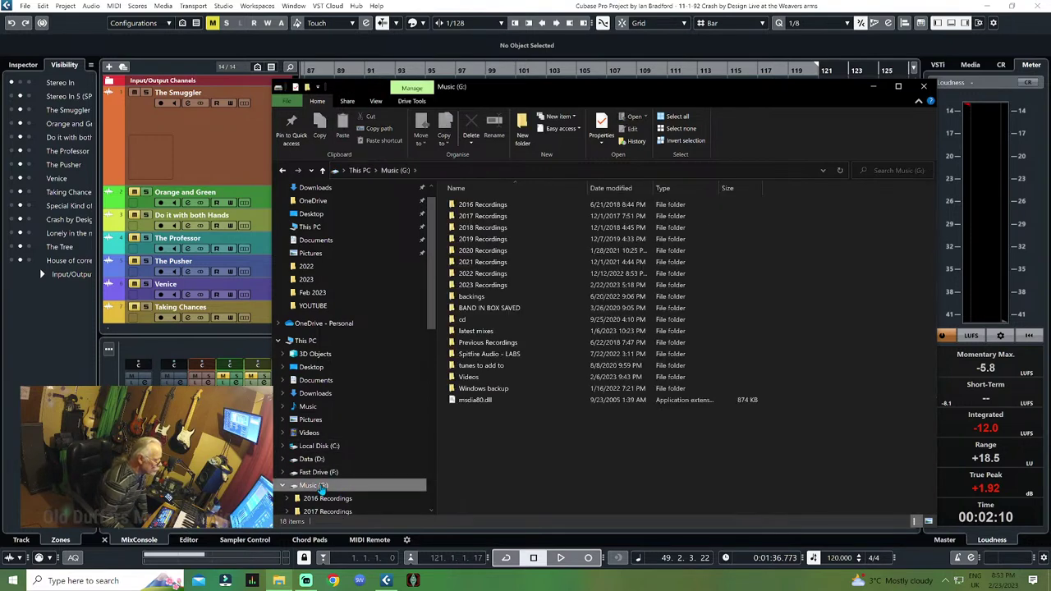
double_click(473, 284)
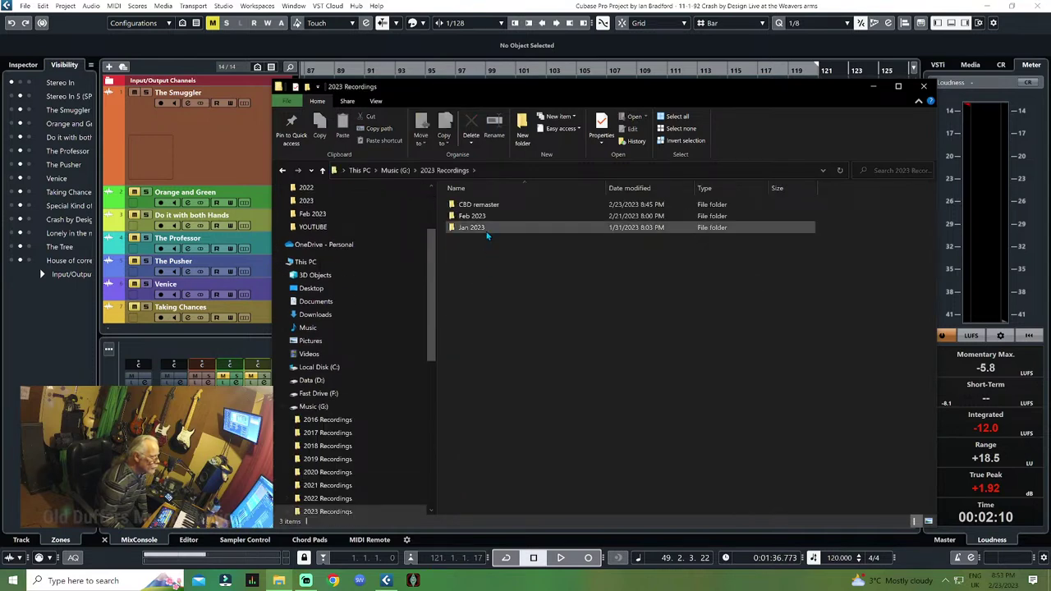
double_click(486, 206)
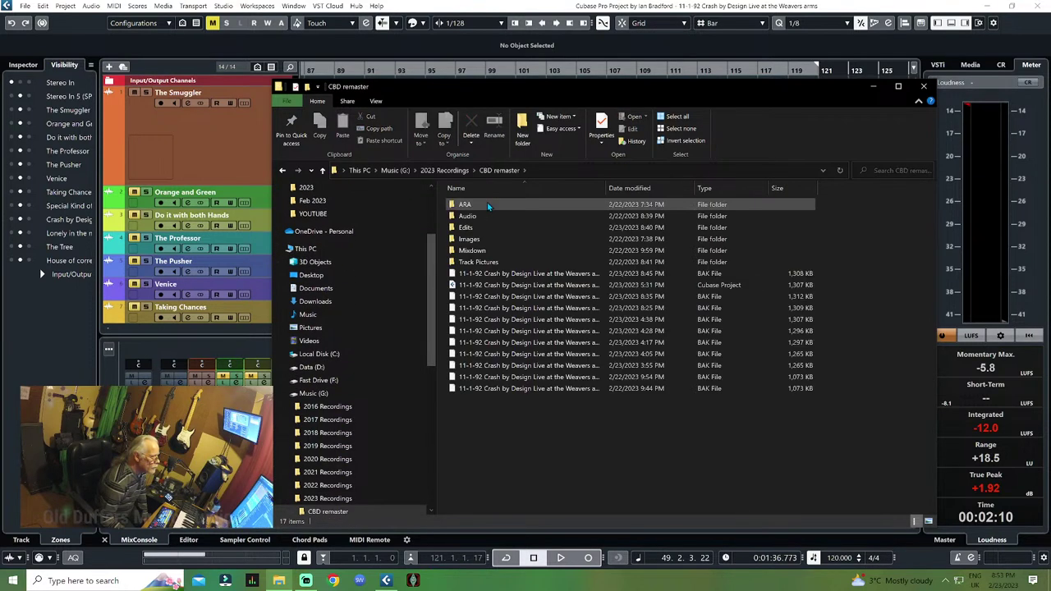
drag(473, 454, 739, 427)
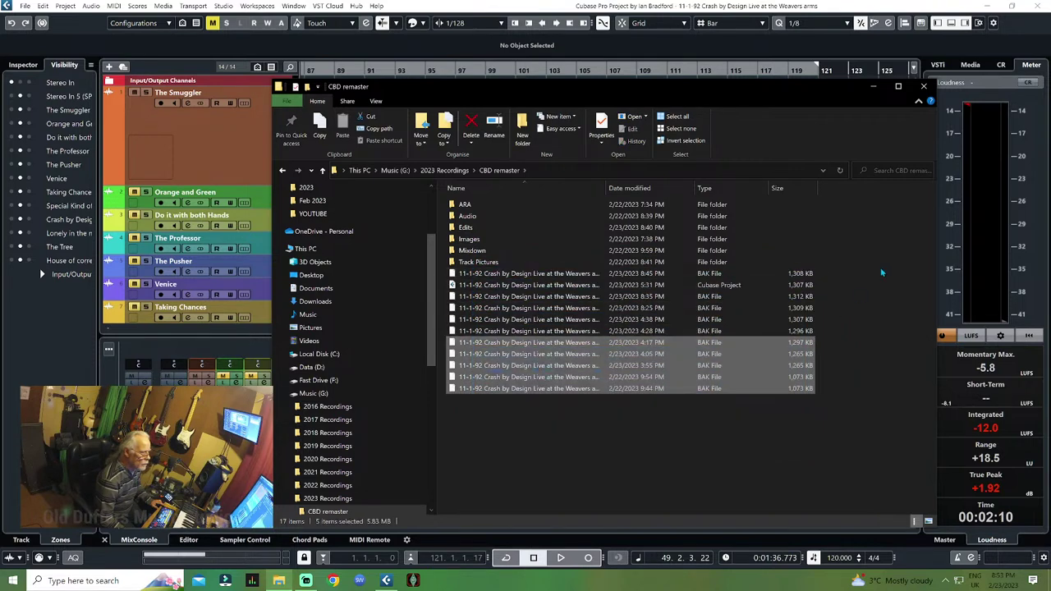
double_click(484, 253)
Delete all the old song WAV files in the Mixdown folder to the Recycle Bin and close File Explorer
drag(477, 286, 546, 194)
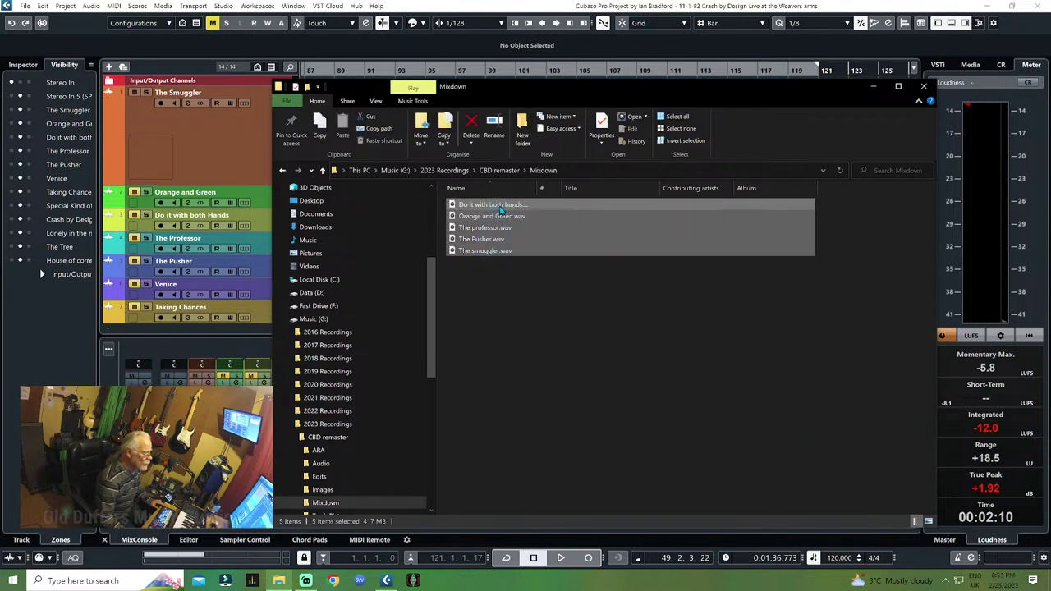
right_click(499, 207)
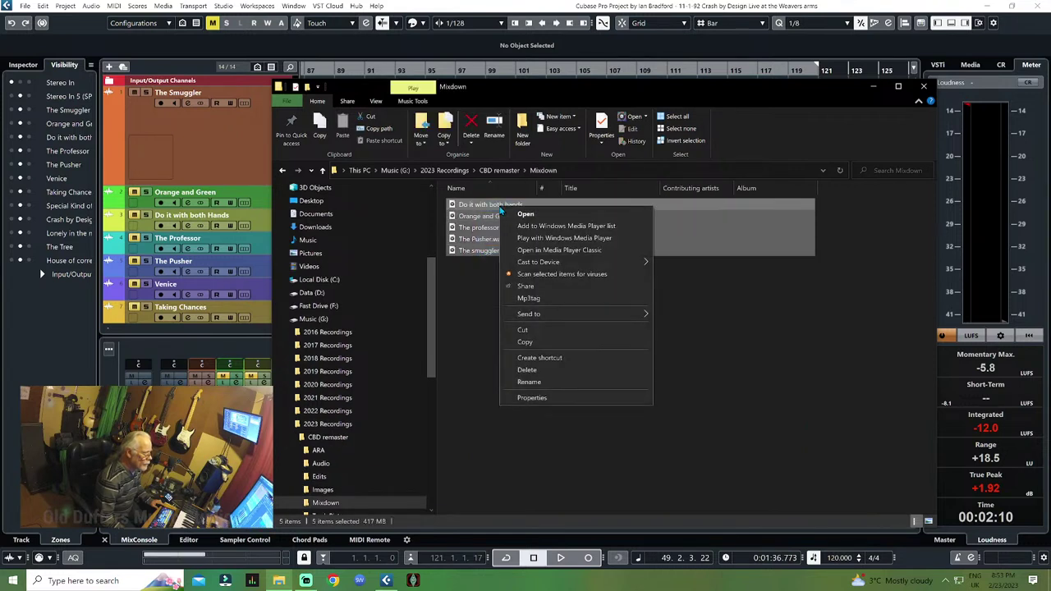
click(526, 371)
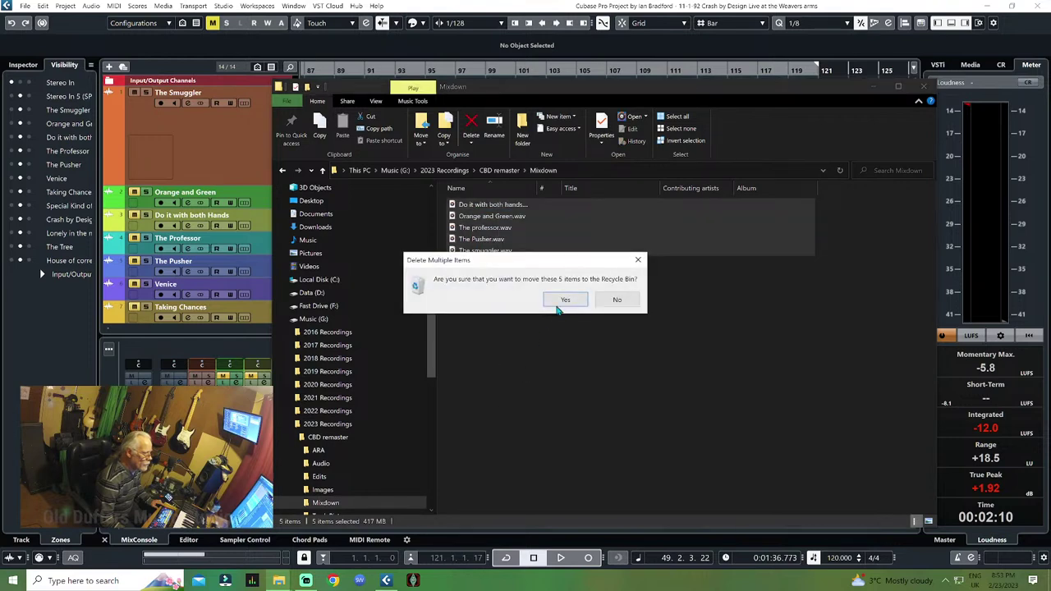
click(565, 301)
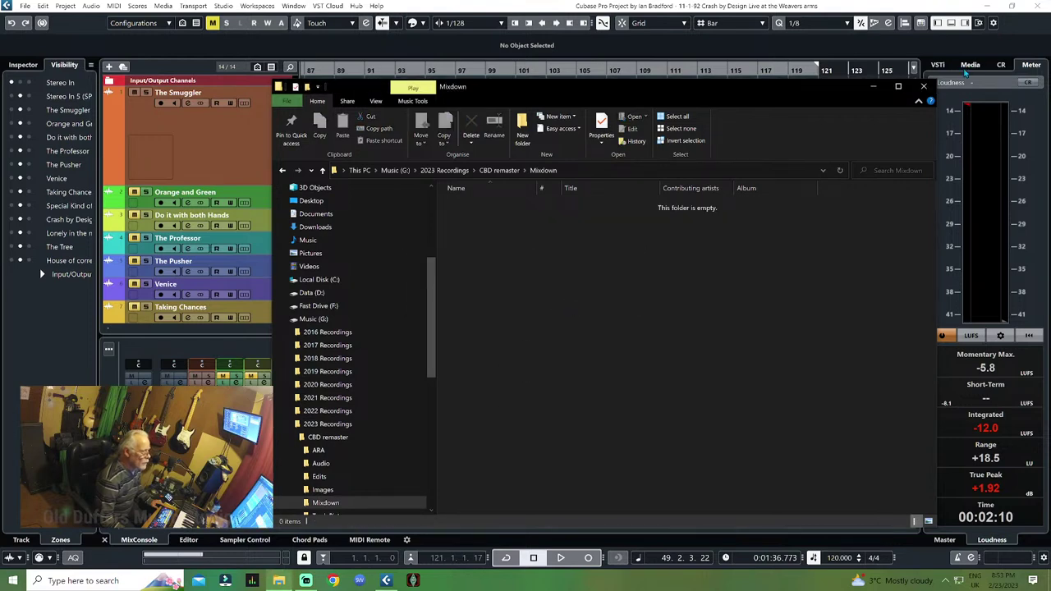
click(923, 86)
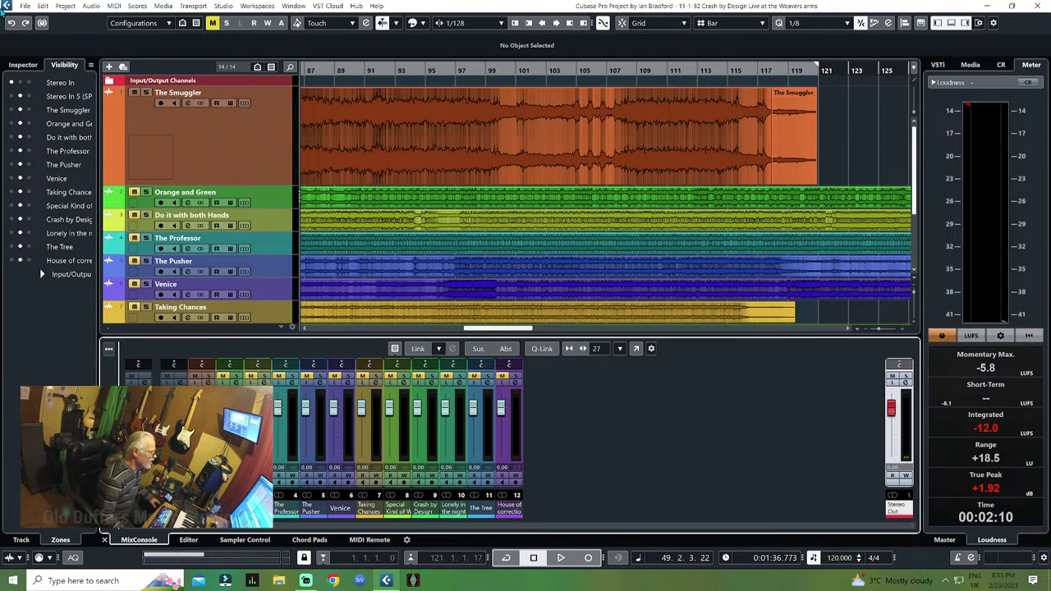
Open the Export Audio Mixdown dialog in Cubase and set the file name to The Smuggler
click(26, 6)
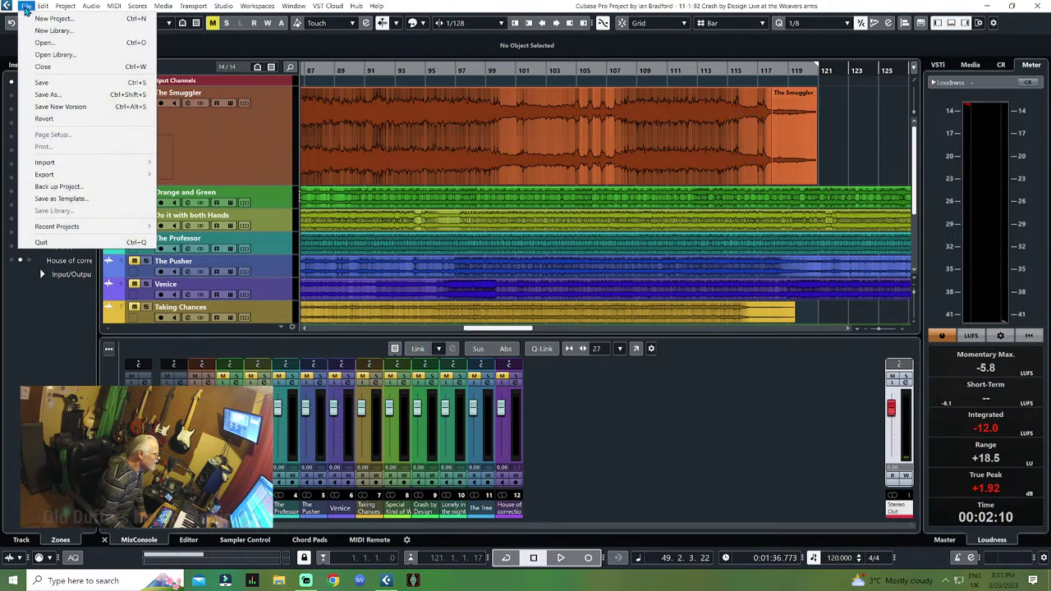
mouse_move(129, 169)
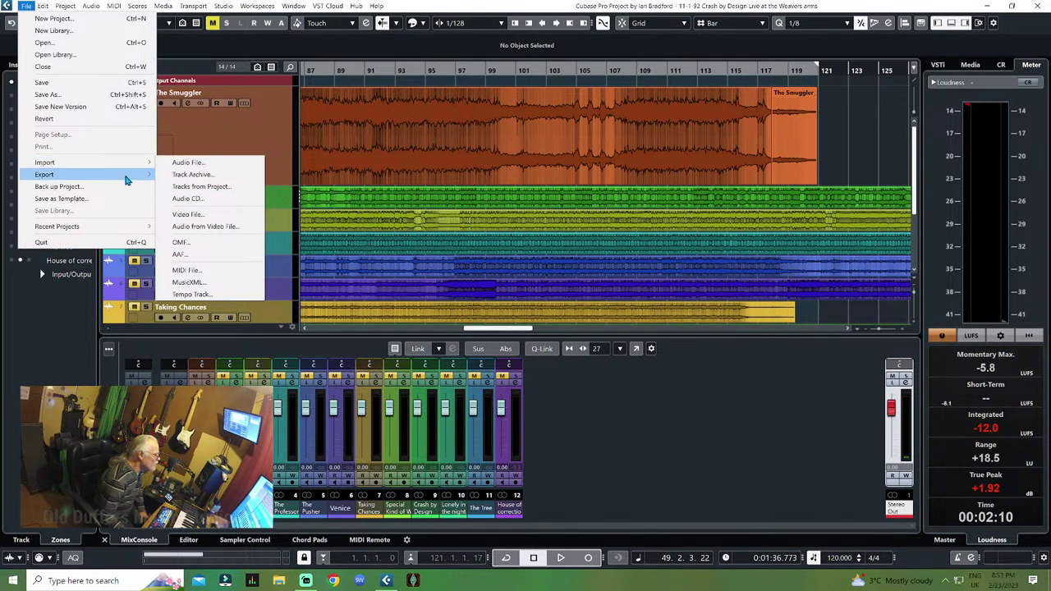
click(193, 176)
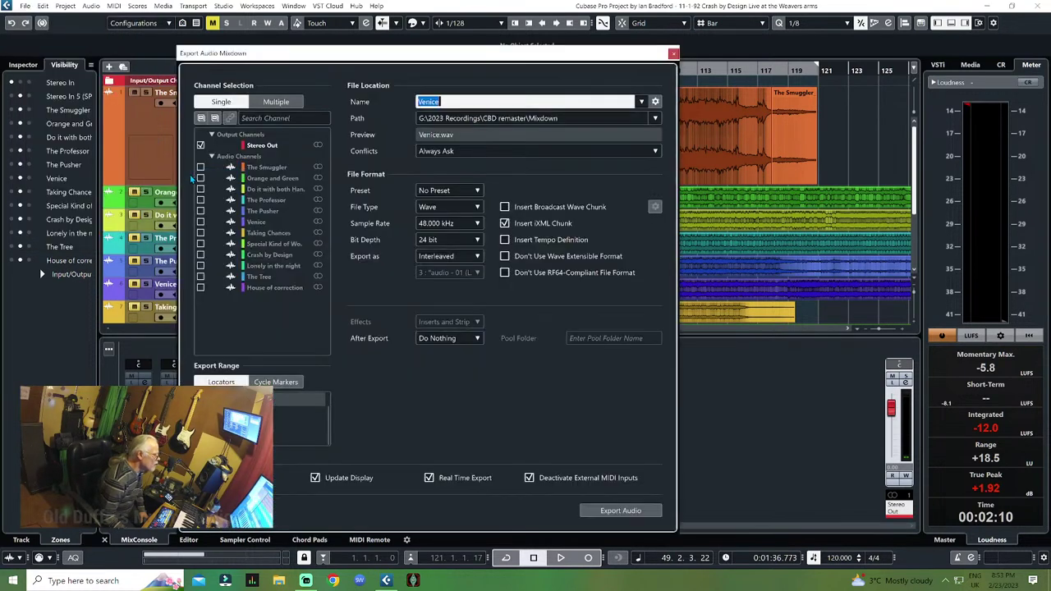
drag(542, 54, 719, 74)
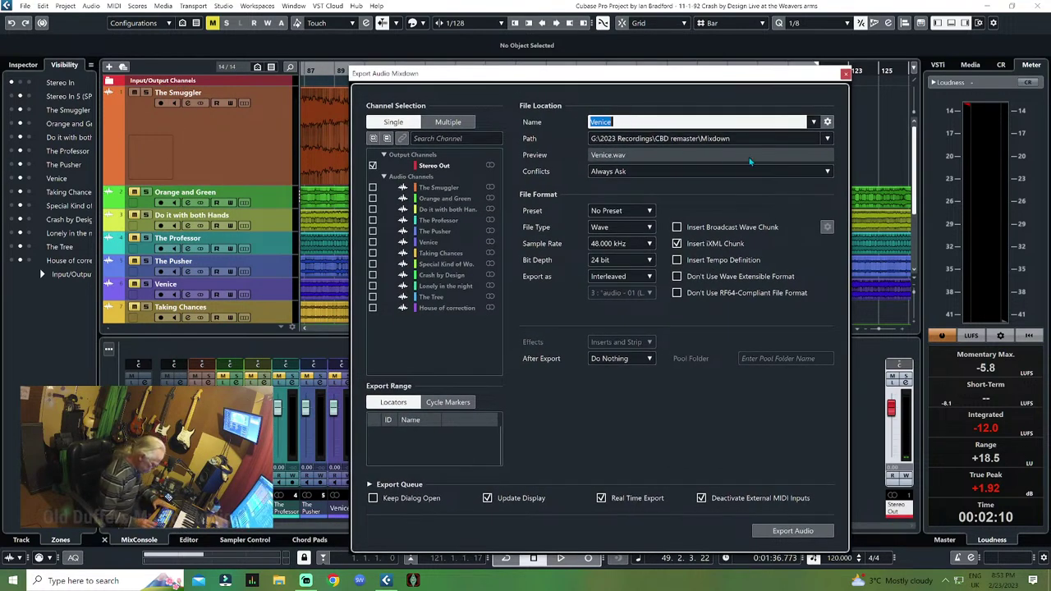
text(The)
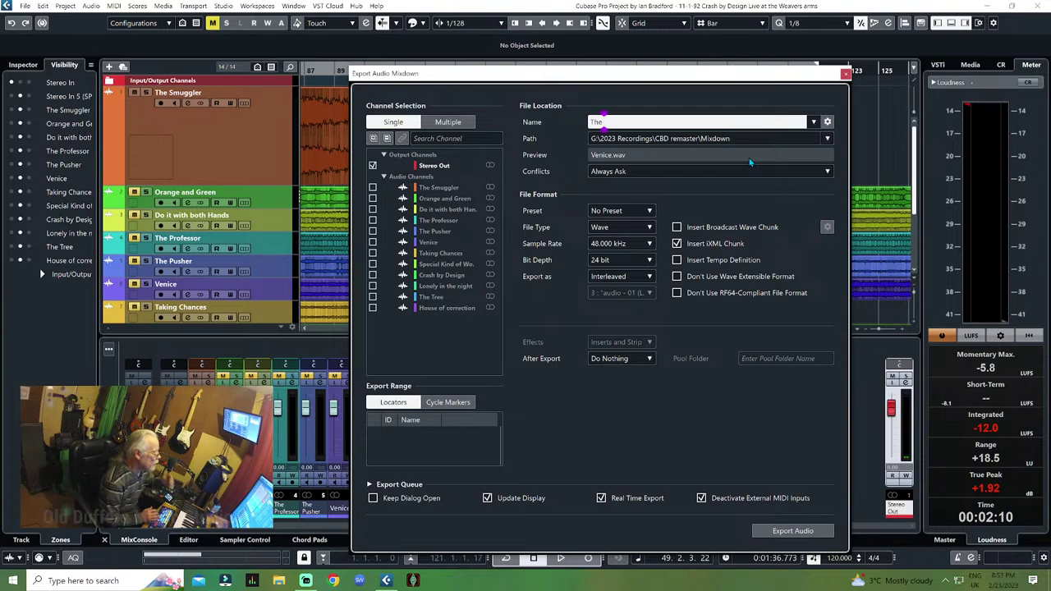
text(Smu)
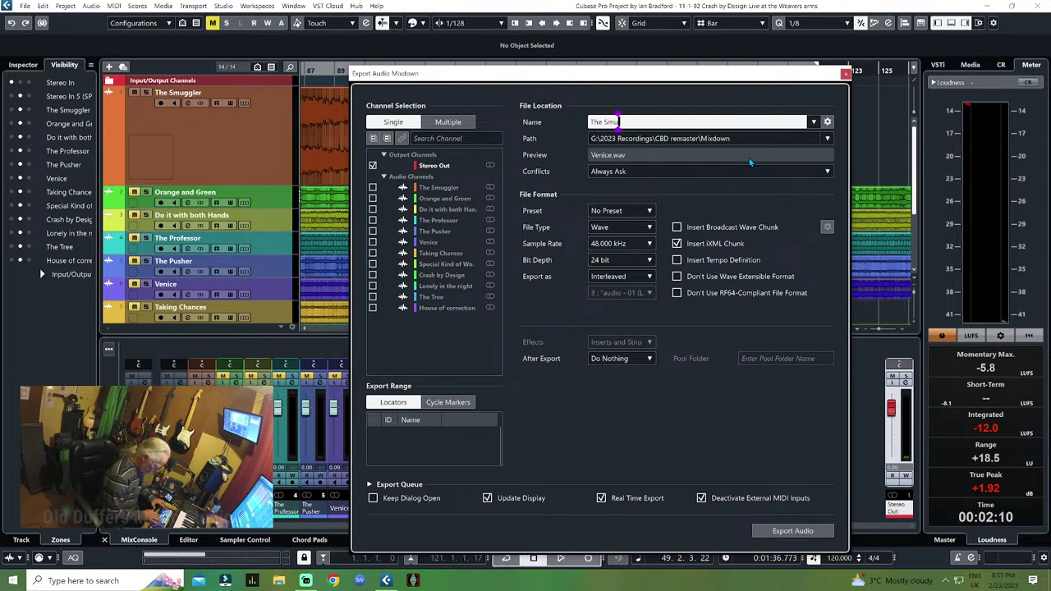
text(ggler)
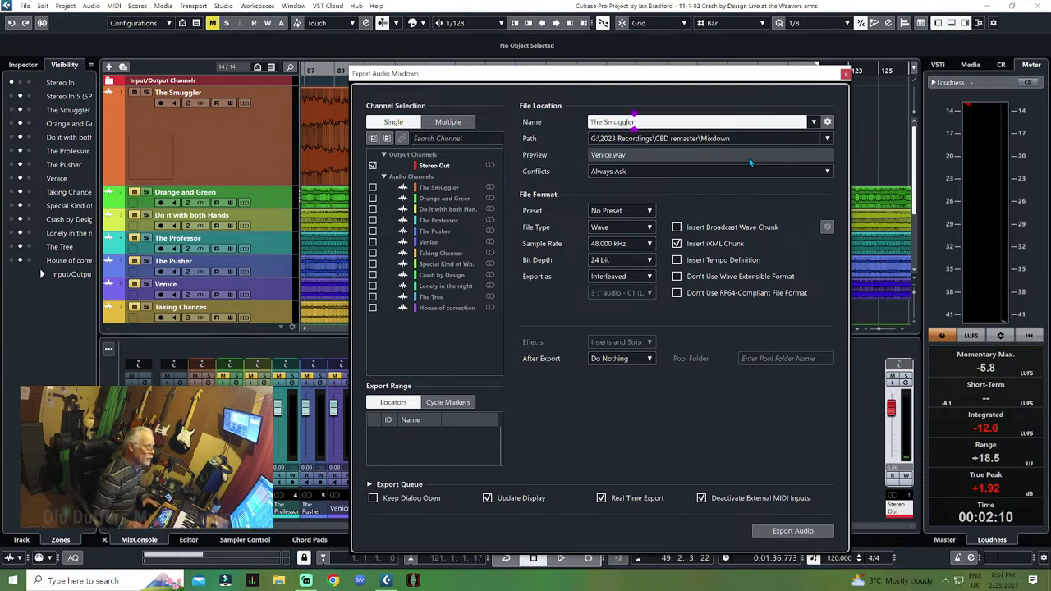
key(Return)
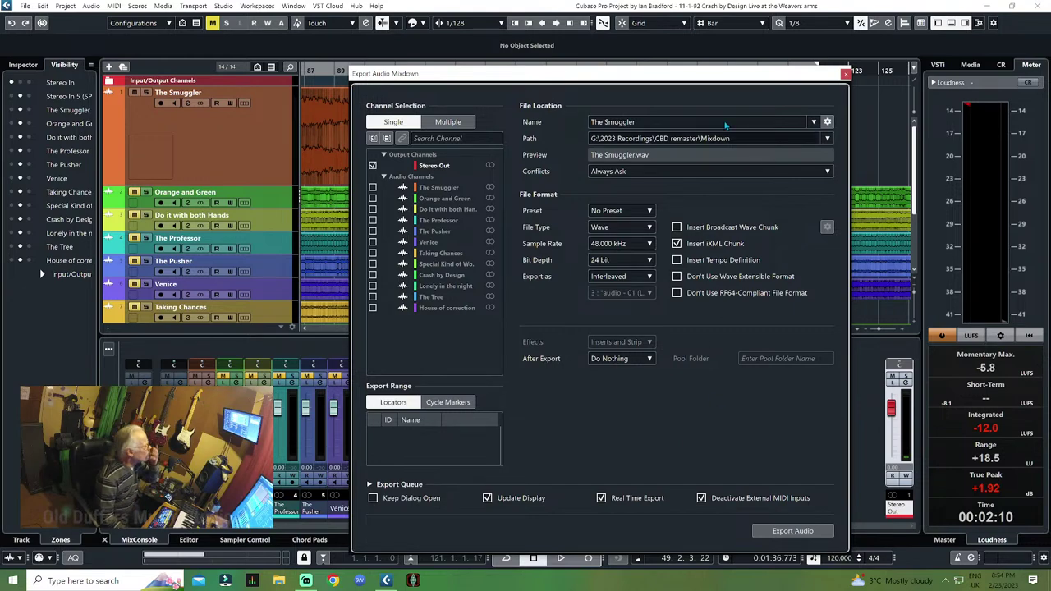
Reposition the export dialog to uncover the track list and select The Smuggler track
drag(705, 79, 735, 49)
click(239, 147)
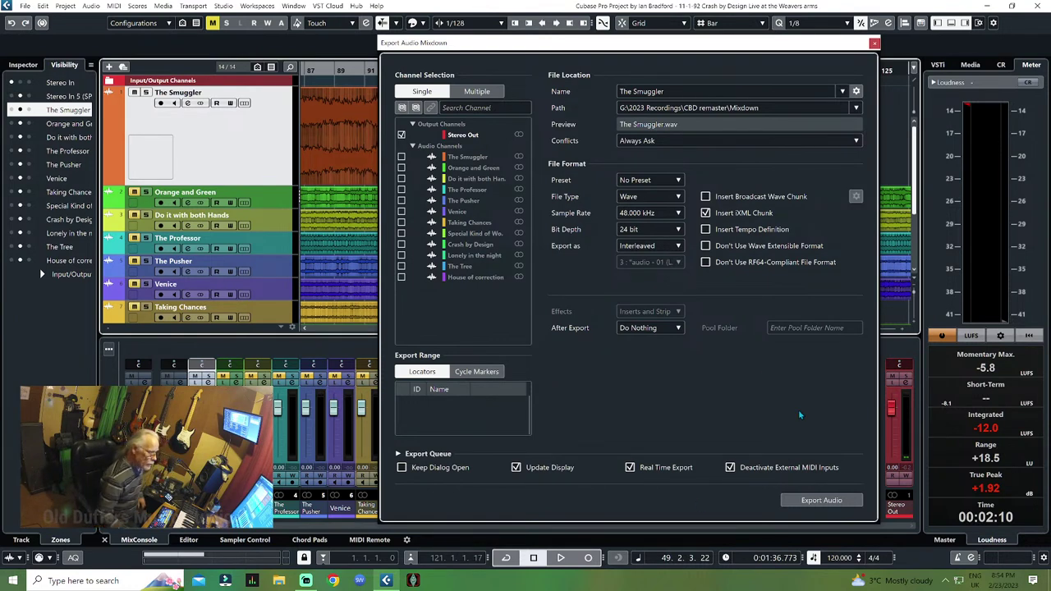
drag(749, 46, 709, 50)
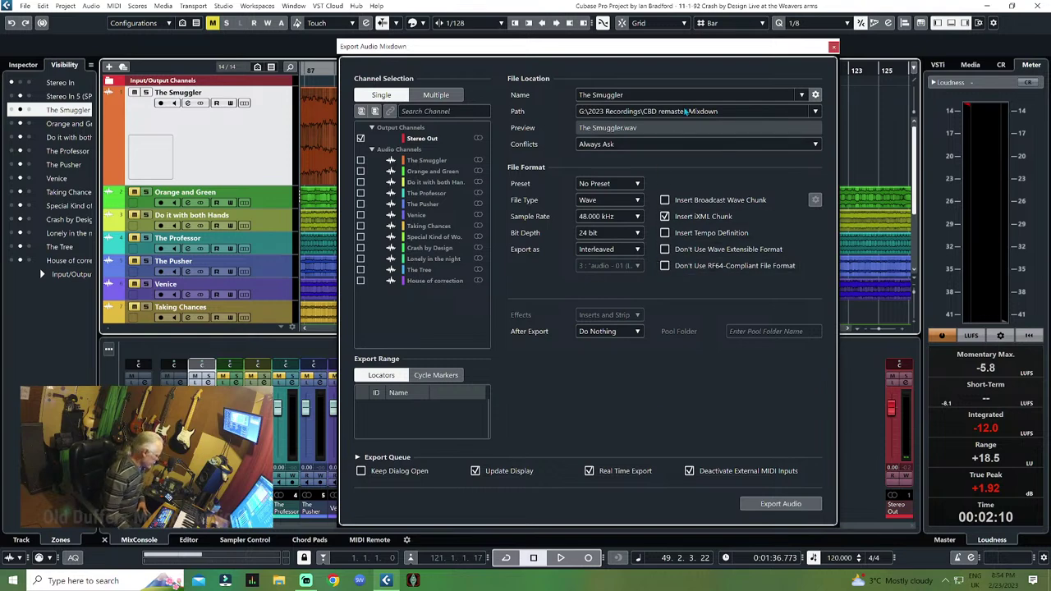
drag(802, 51, 834, 52)
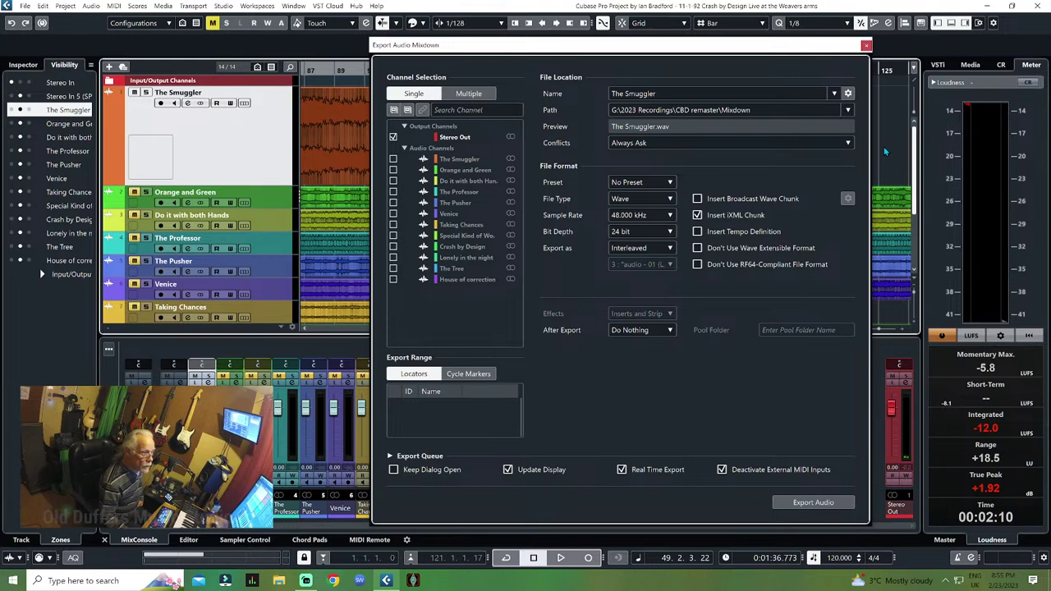
Return the project cursor to the start of the song and reset the loudness meter's measurements
key(Home)
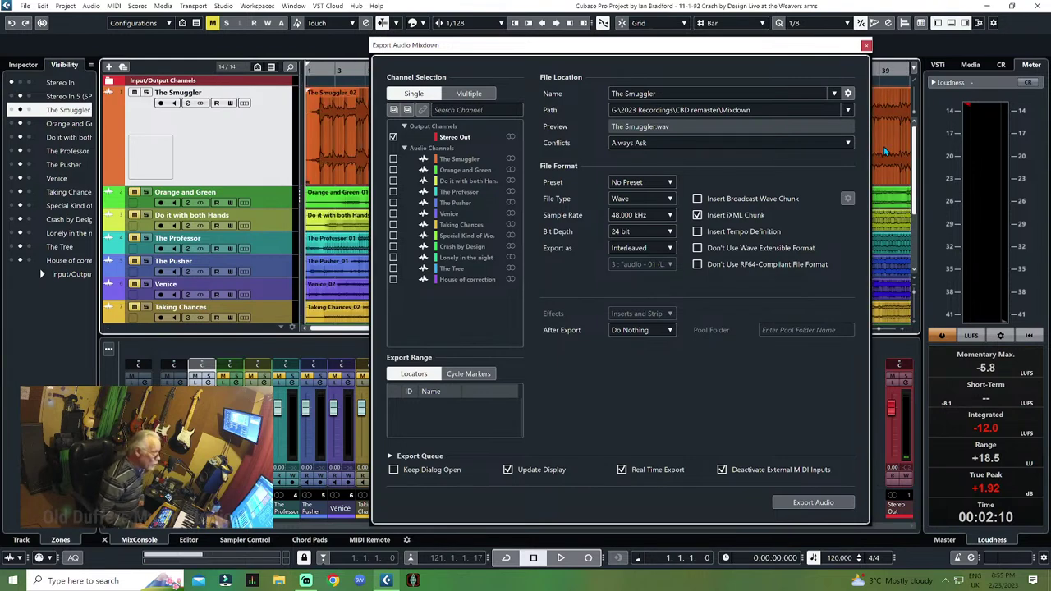
drag(787, 50, 749, 56)
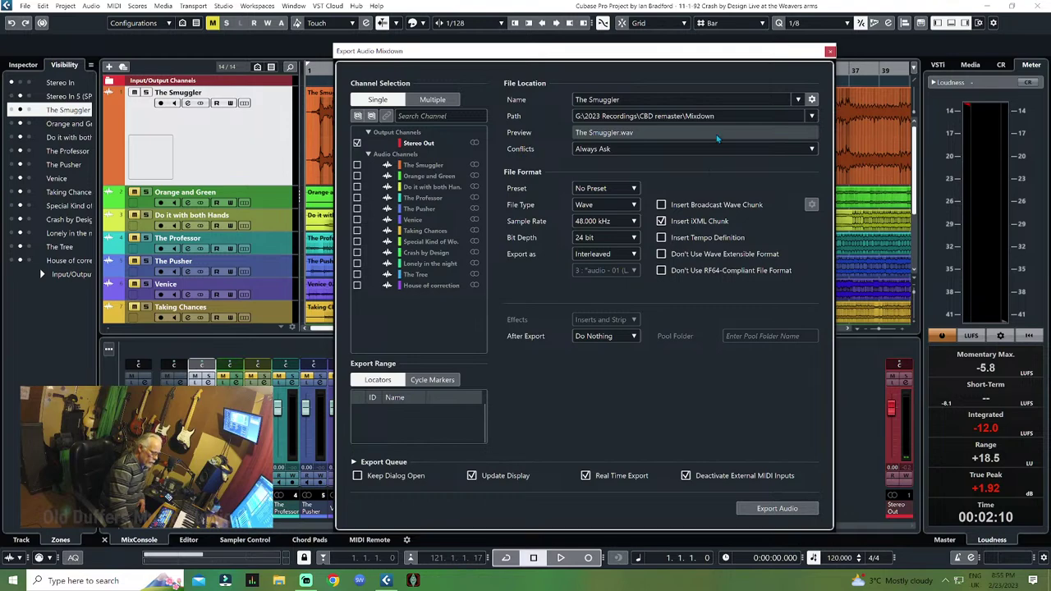
drag(704, 58, 762, 61)
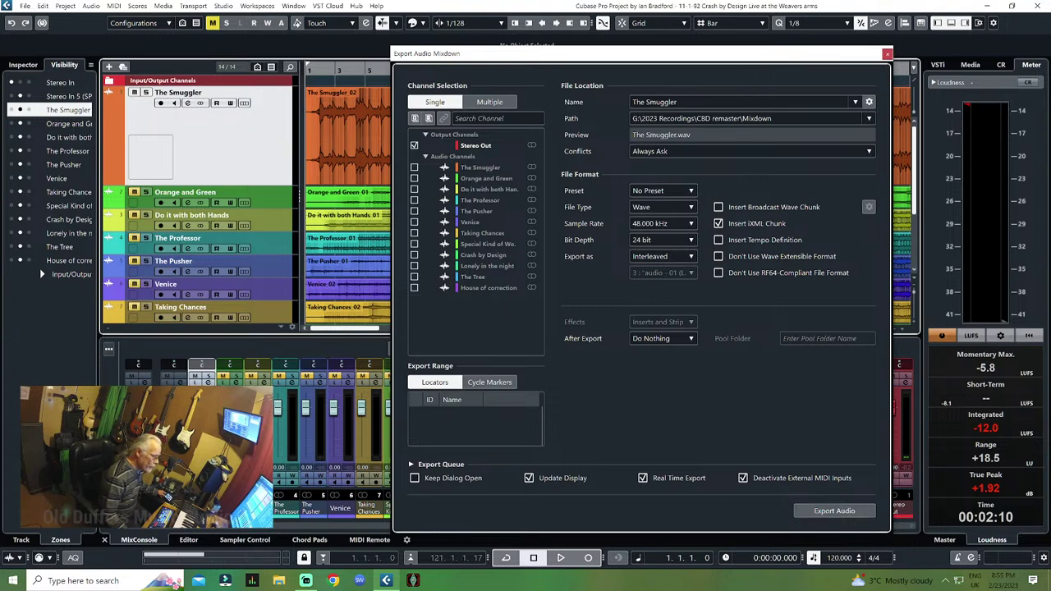
click(1029, 337)
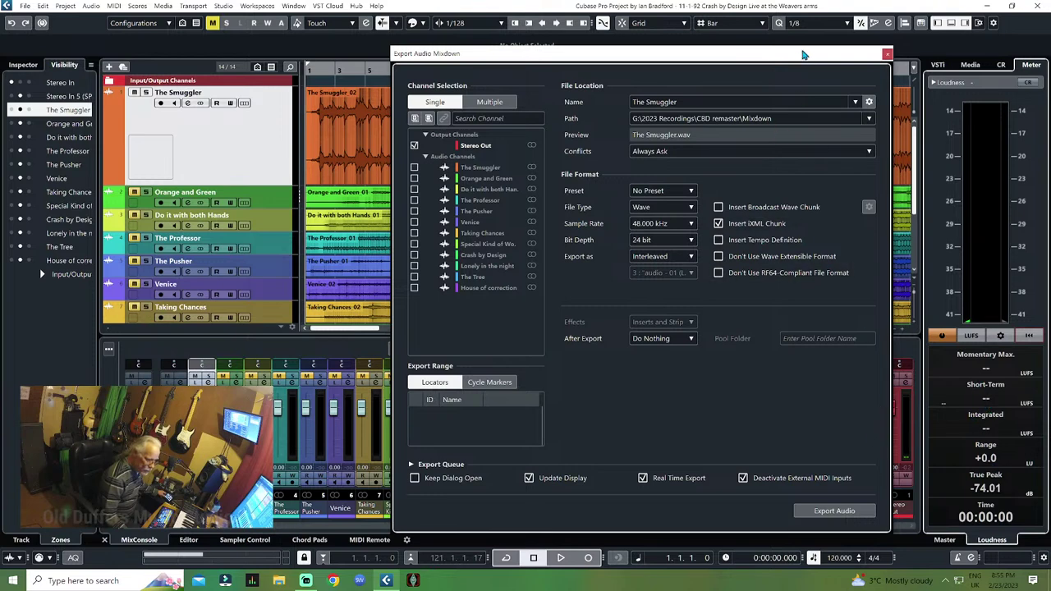
Reposition the export dialog and start exporting The Smuggler mixdown from Stereo Out as a Wave file
drag(793, 60, 720, 47)
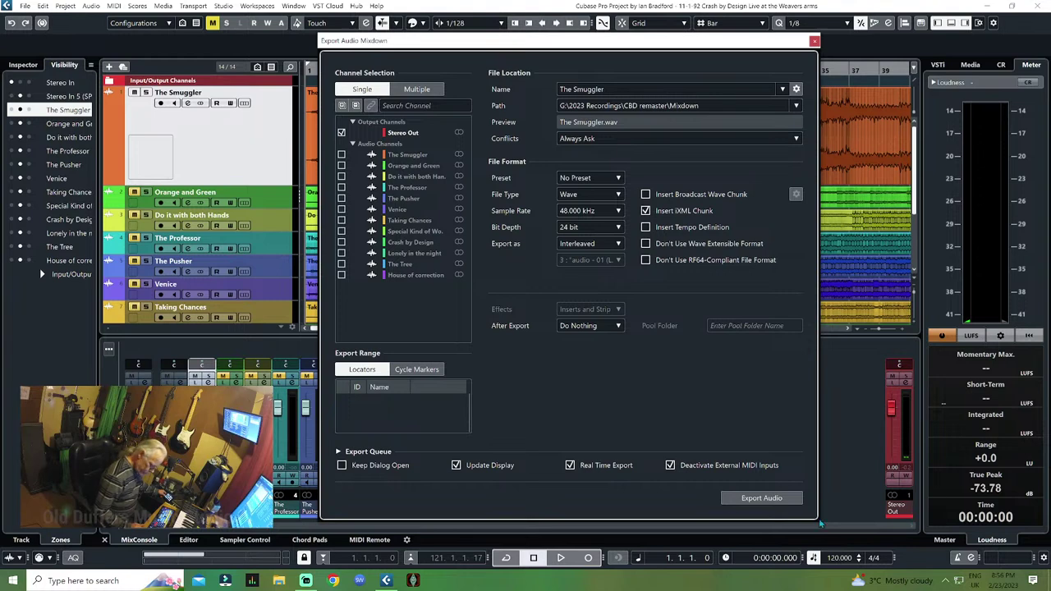
click(750, 499)
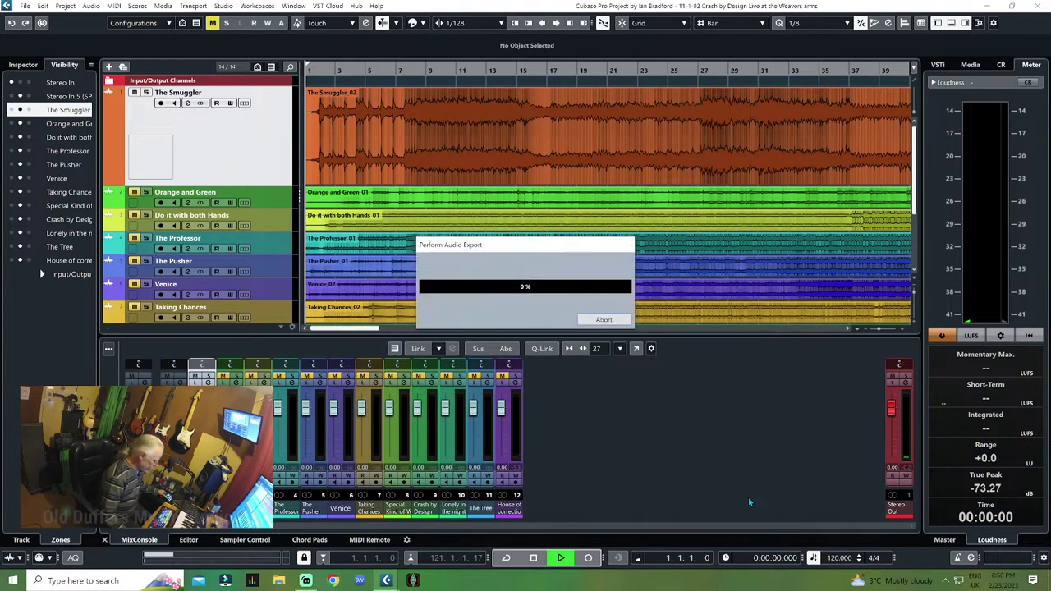
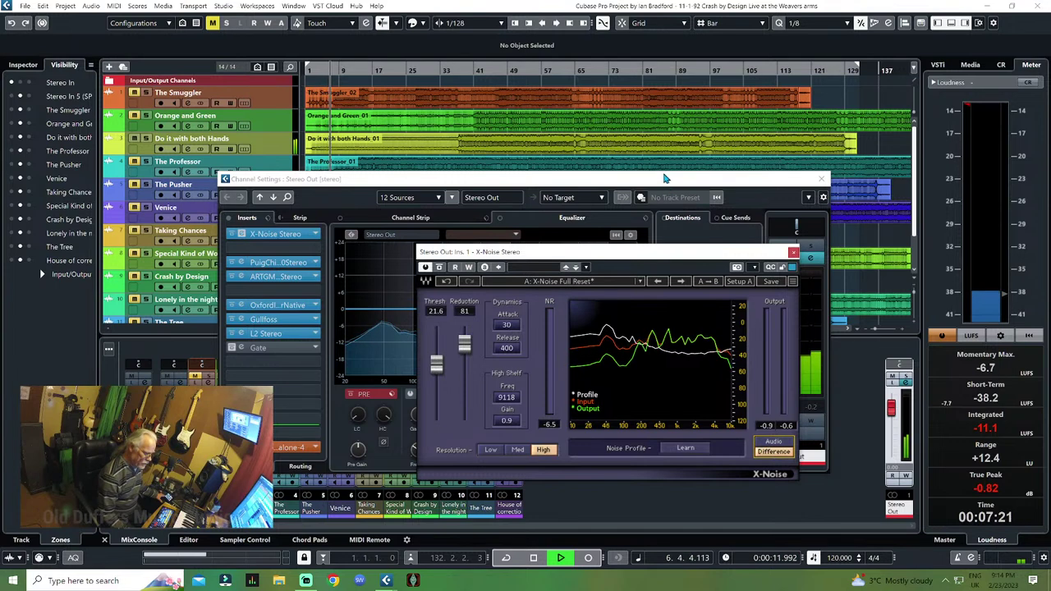
Compare the Do it with both Hands playback with X-Noise bypassed and active, and close the plug-in and Stereo Out channel settings
key(space)
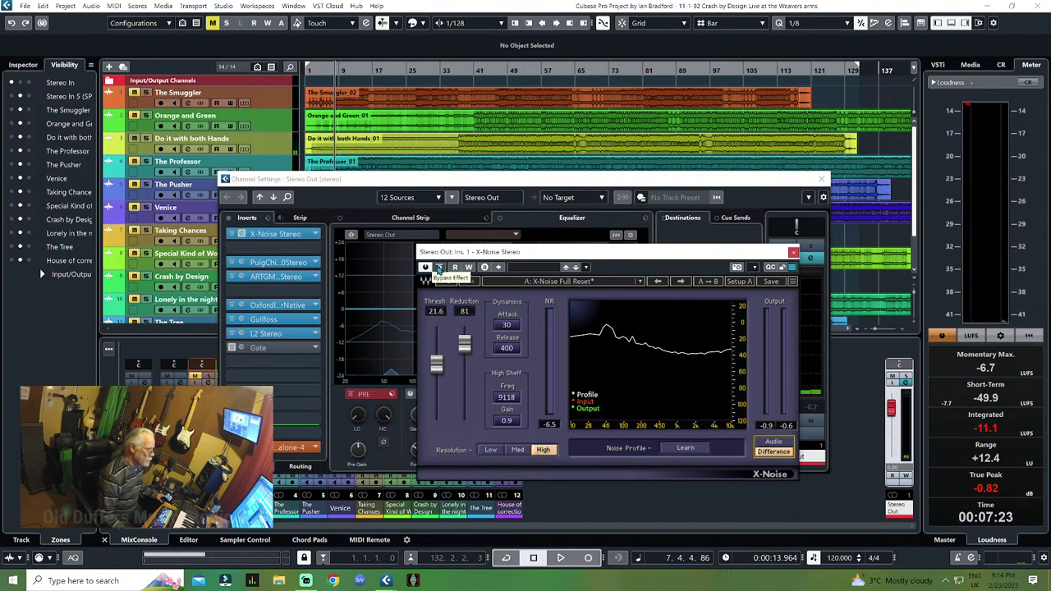
click(439, 268)
key(space)
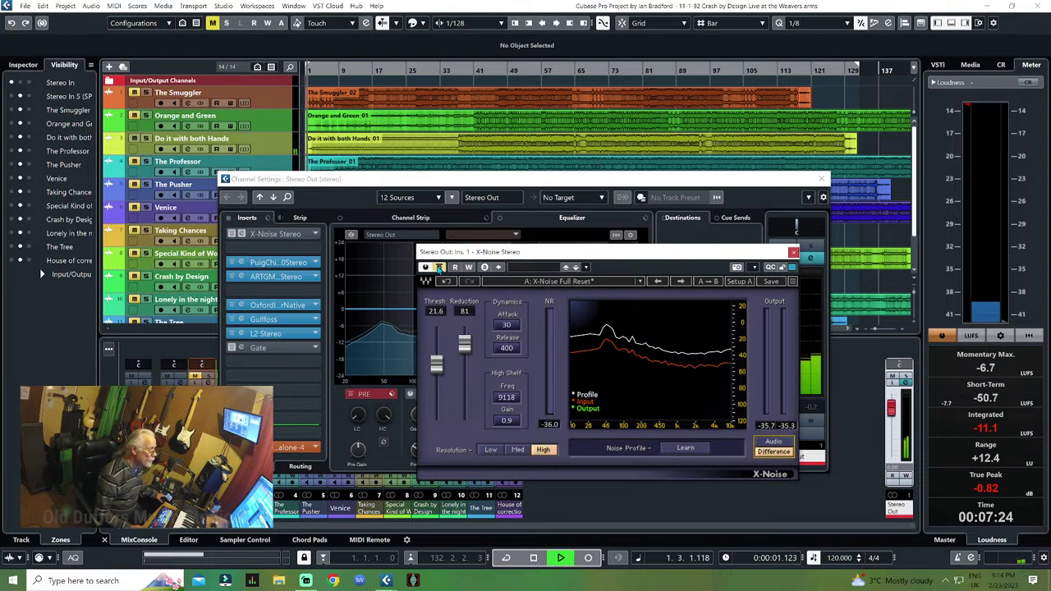
key(space)
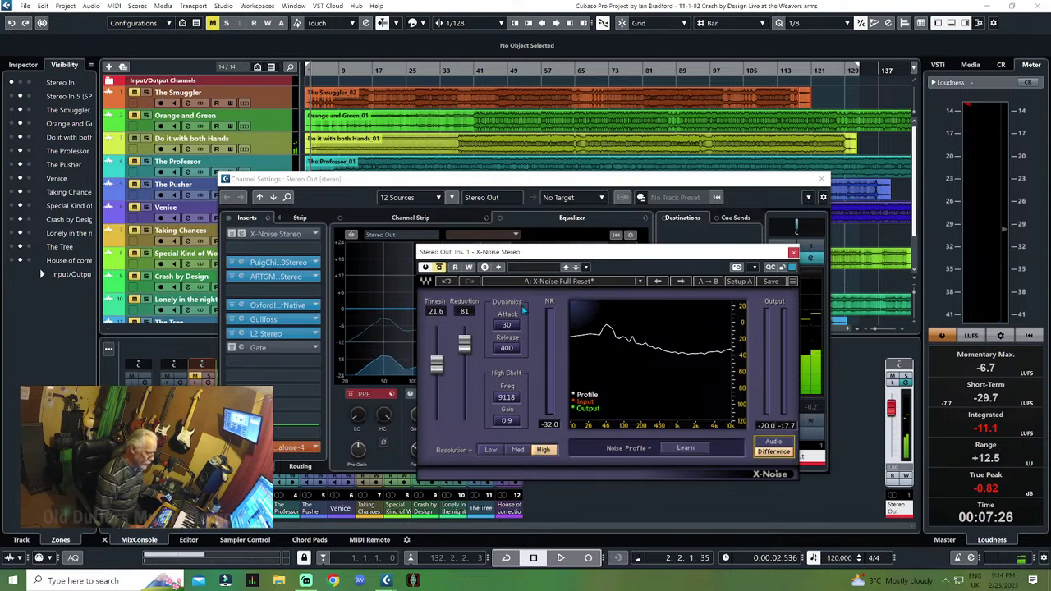
click(440, 267)
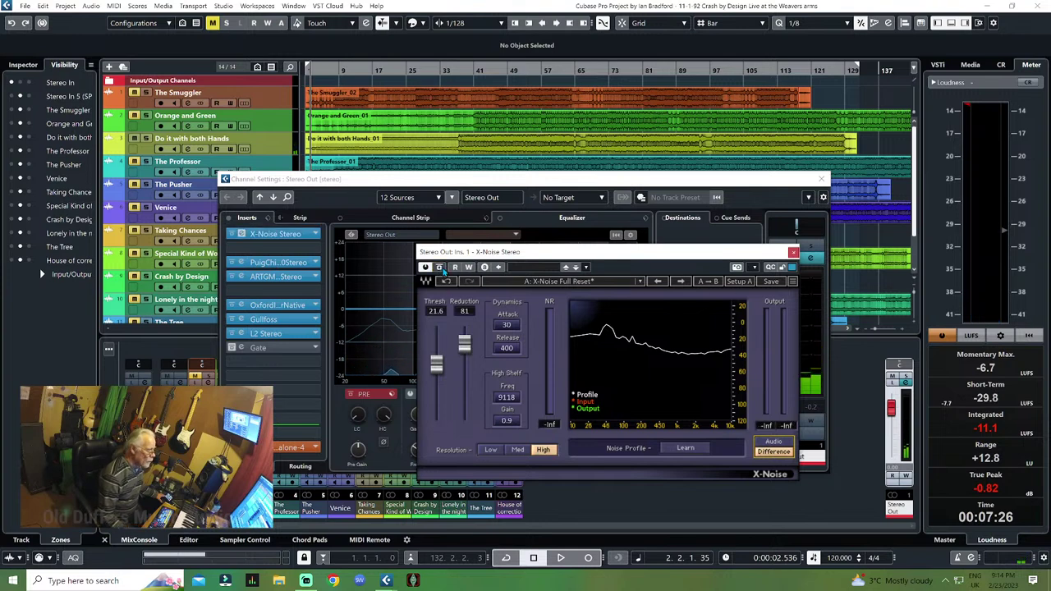
click(794, 253)
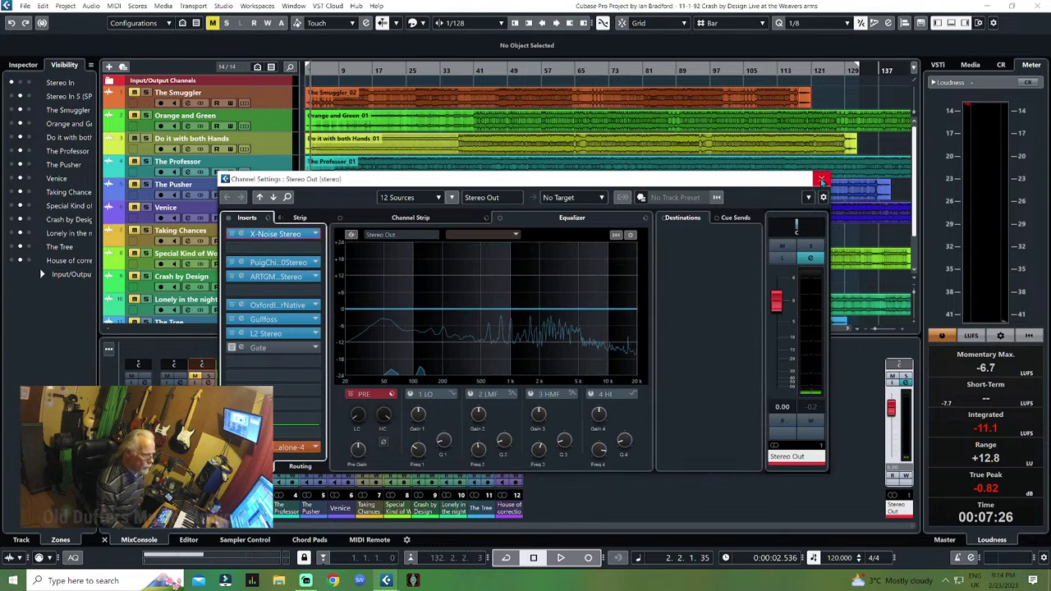
click(820, 179)
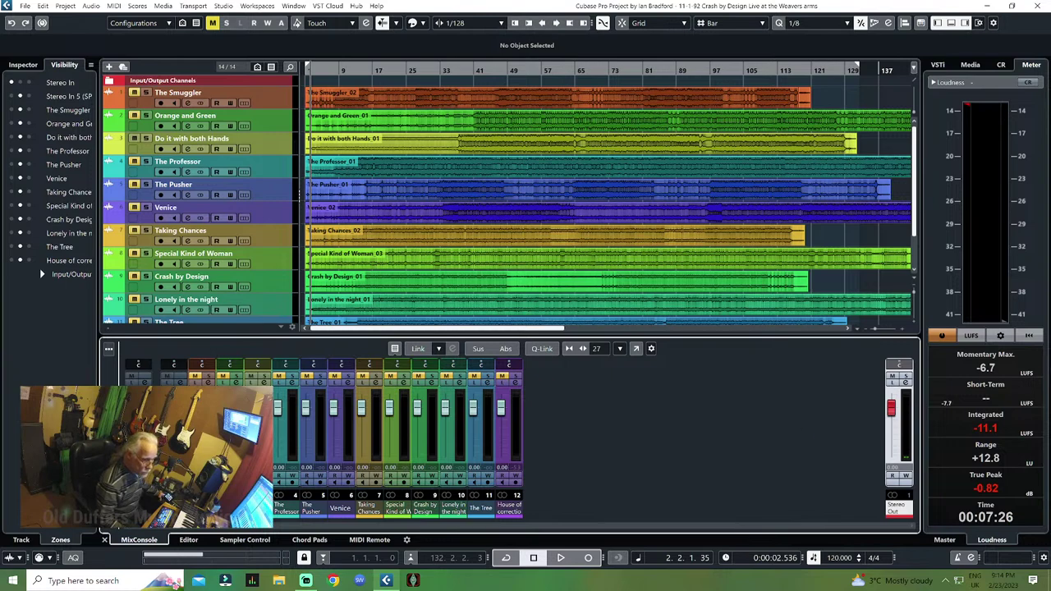
Reset the loudness meter's measurements and return the project cursor to the start of the song
click(1031, 336)
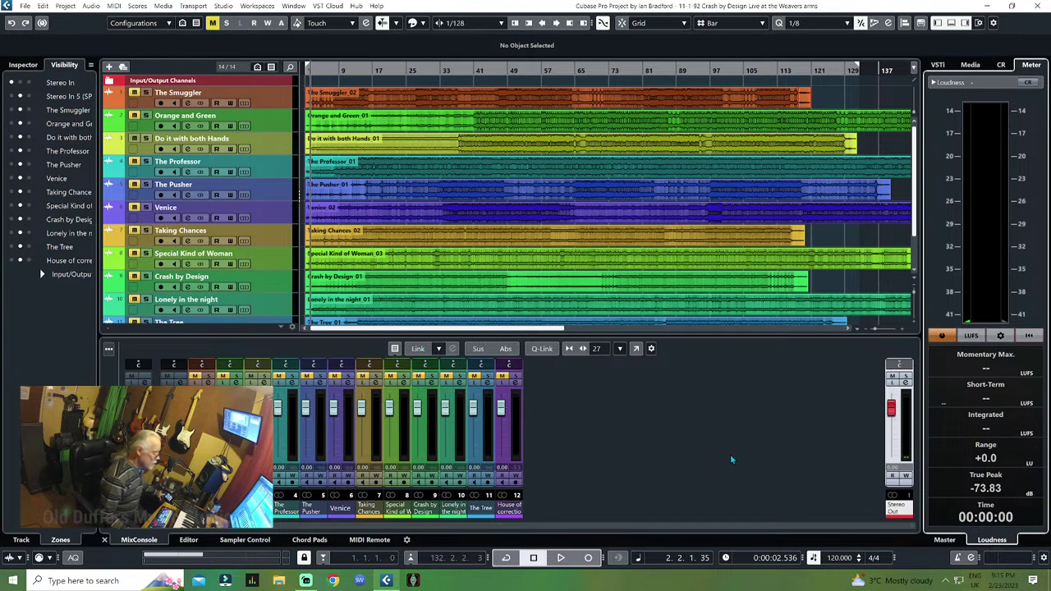
key(Home)
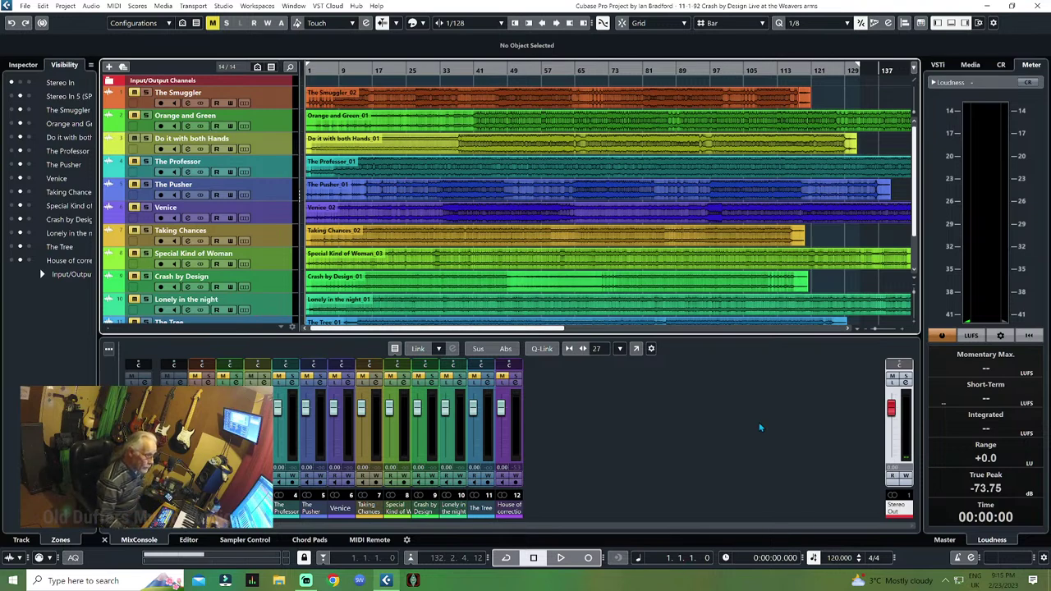
click(659, 420)
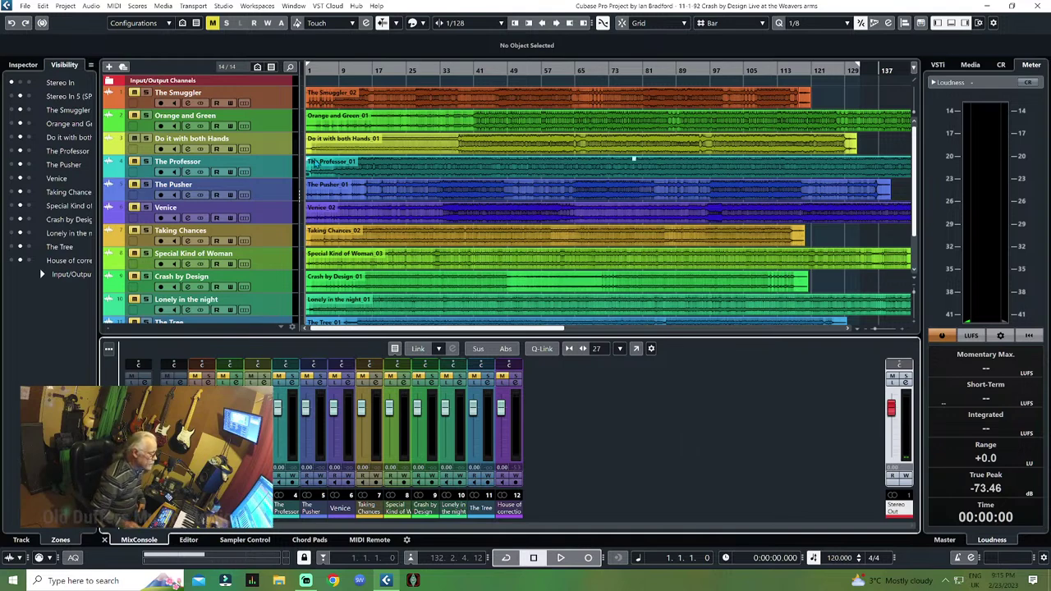
Select the Do it with both Hands track and name its audio mixdown export "Do it with both hands"
click(274, 145)
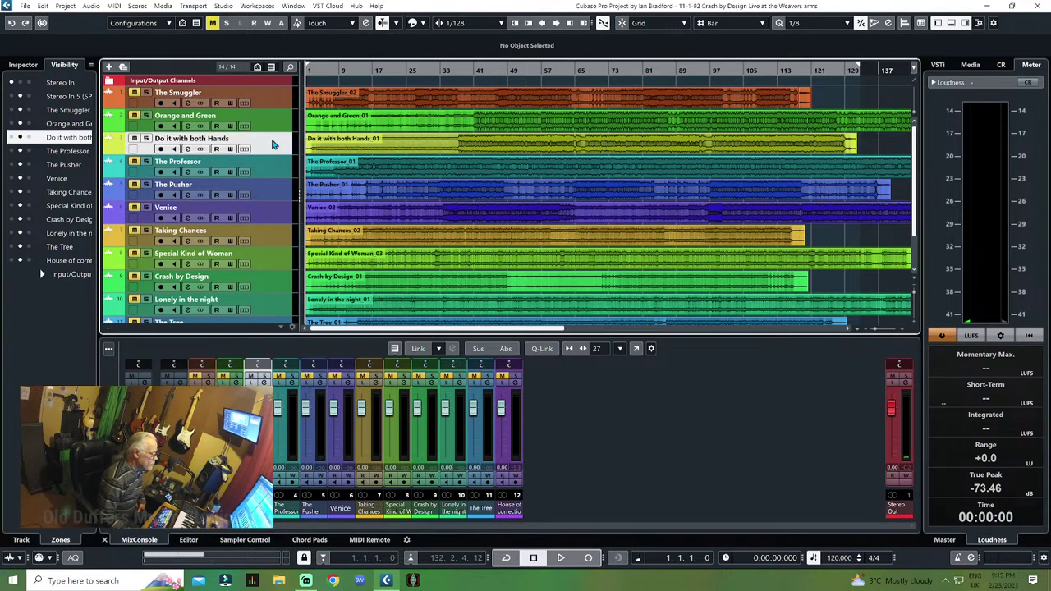
click(26, 7)
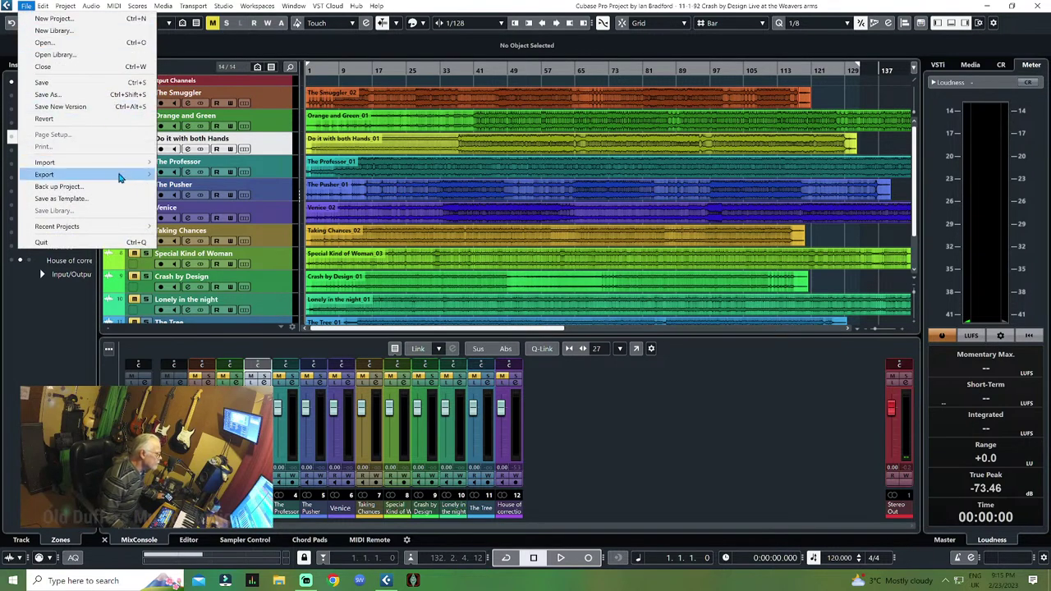
mouse_move(121, 179)
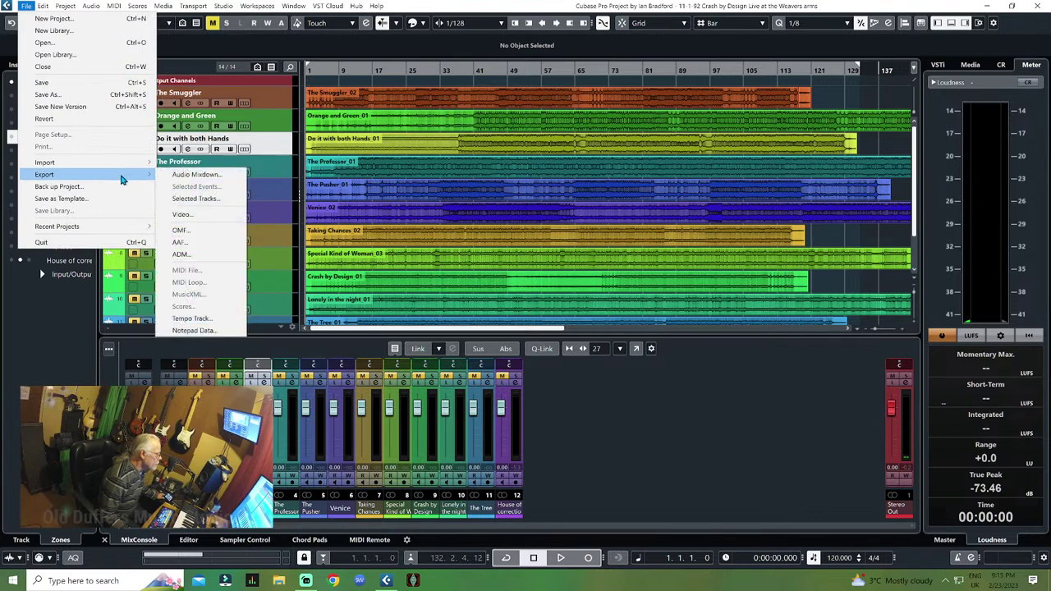
click(194, 178)
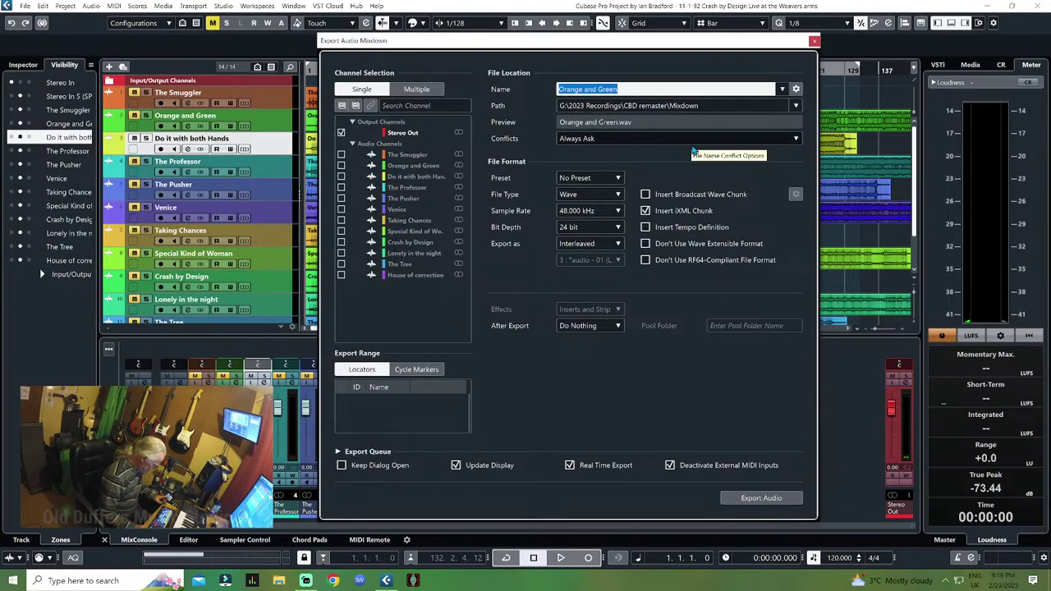
text(Do it with both)
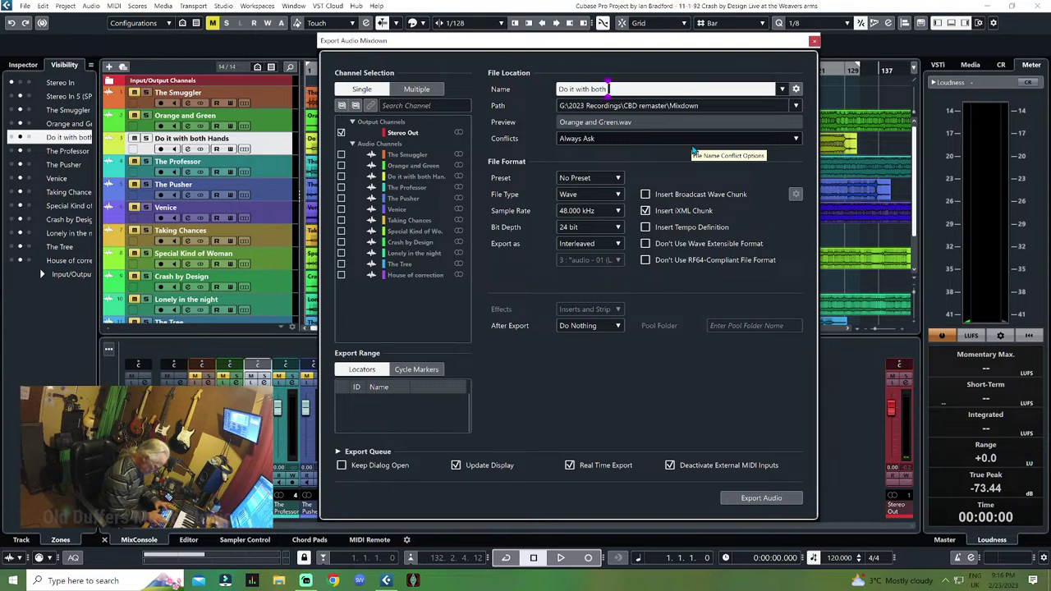
text( hands)
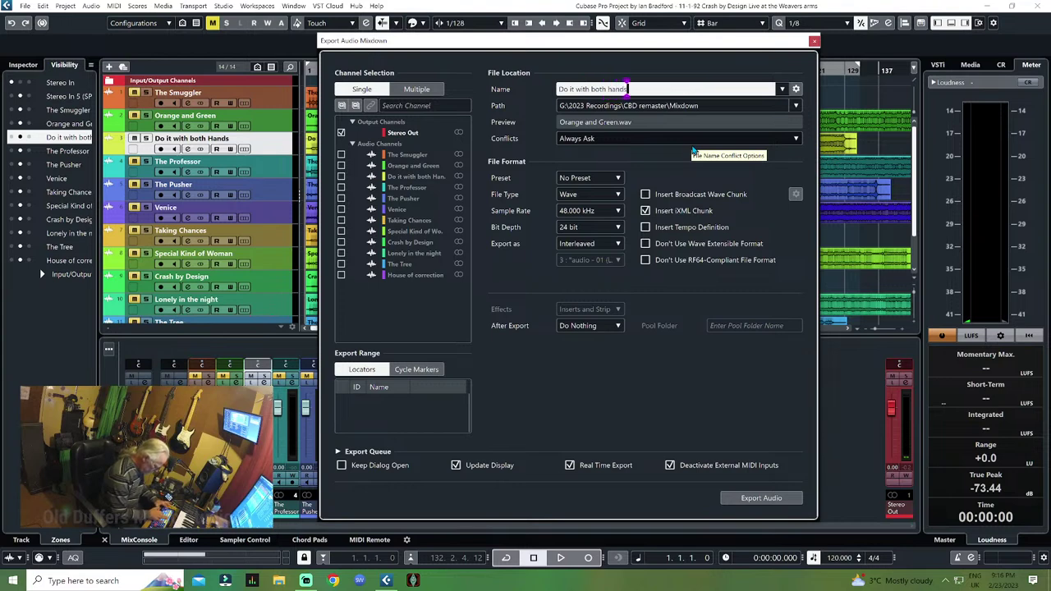
key(Return)
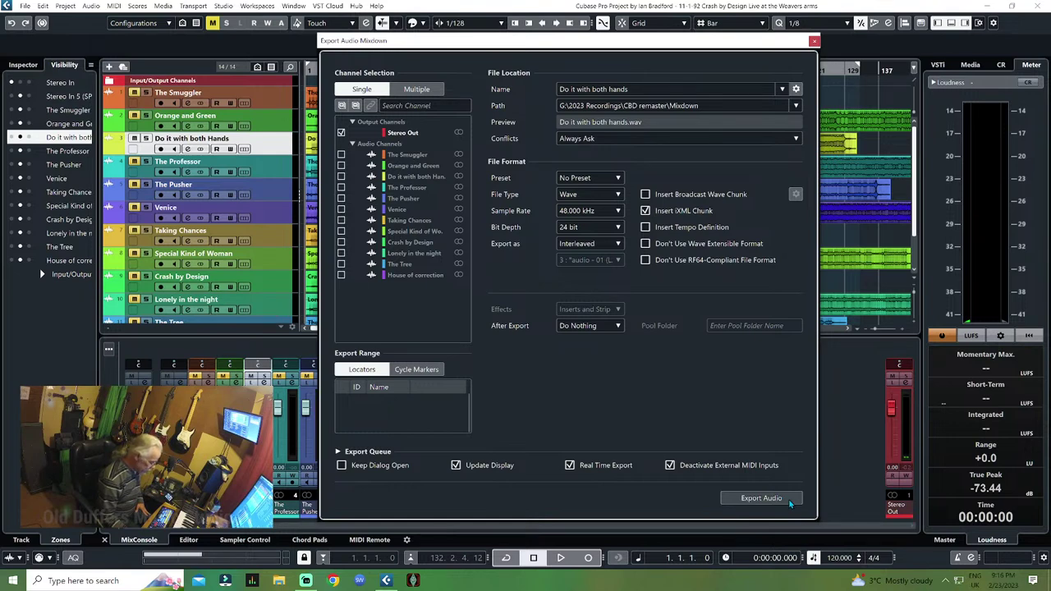
click(854, 451)
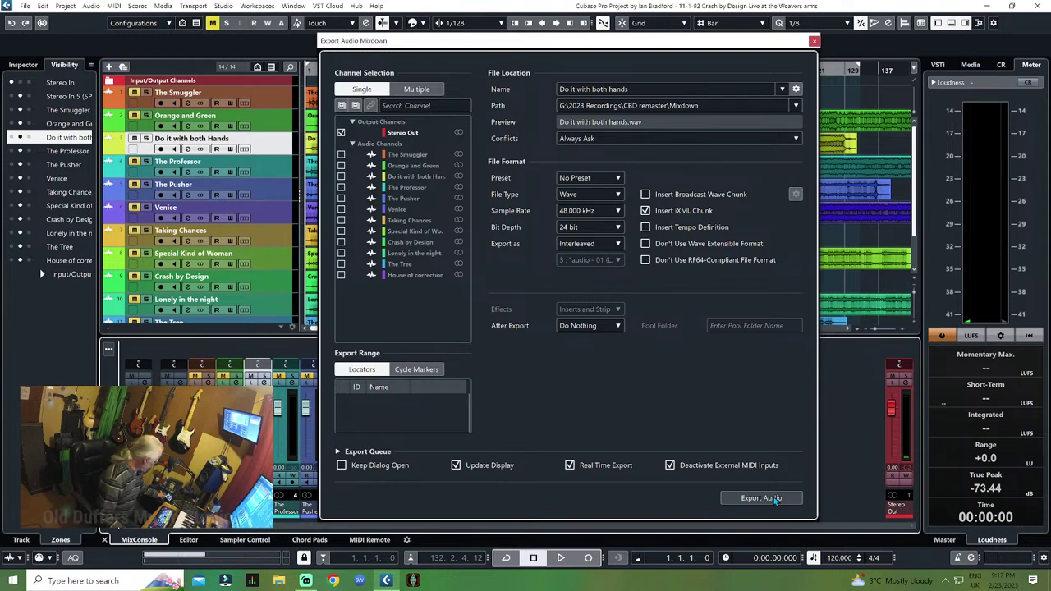
Abort the export after starting it, and set the Stereo Out's X-Noise plug-in to output Audio
click(762, 498)
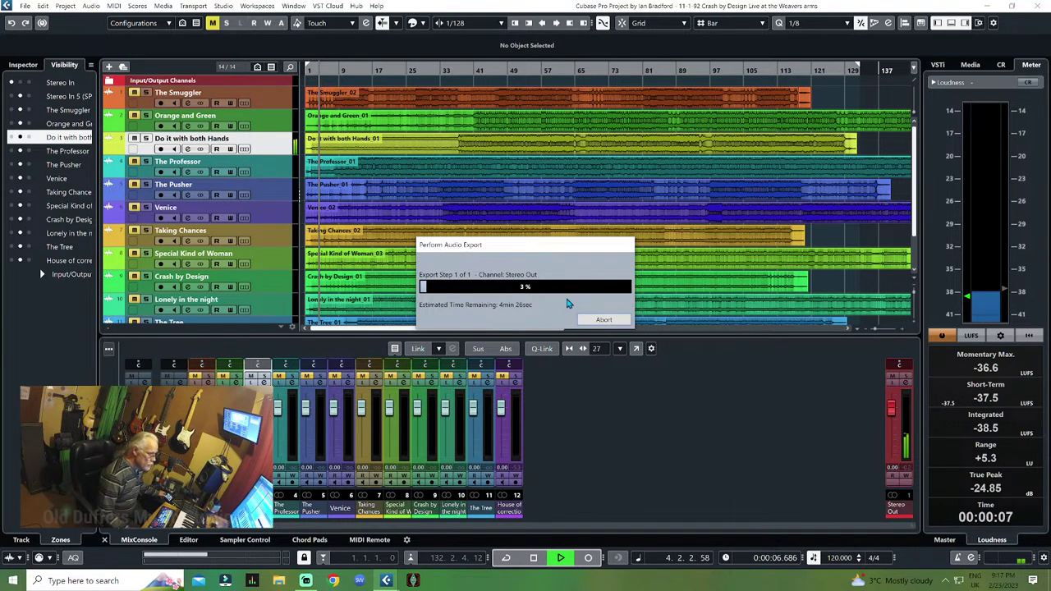
click(584, 320)
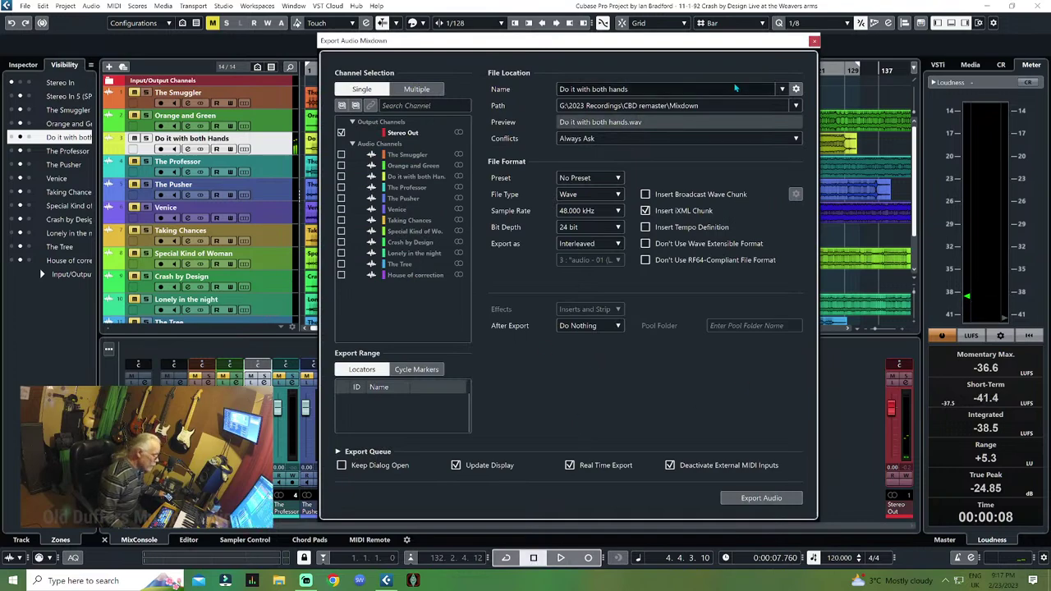
drag(747, 42, 553, 87)
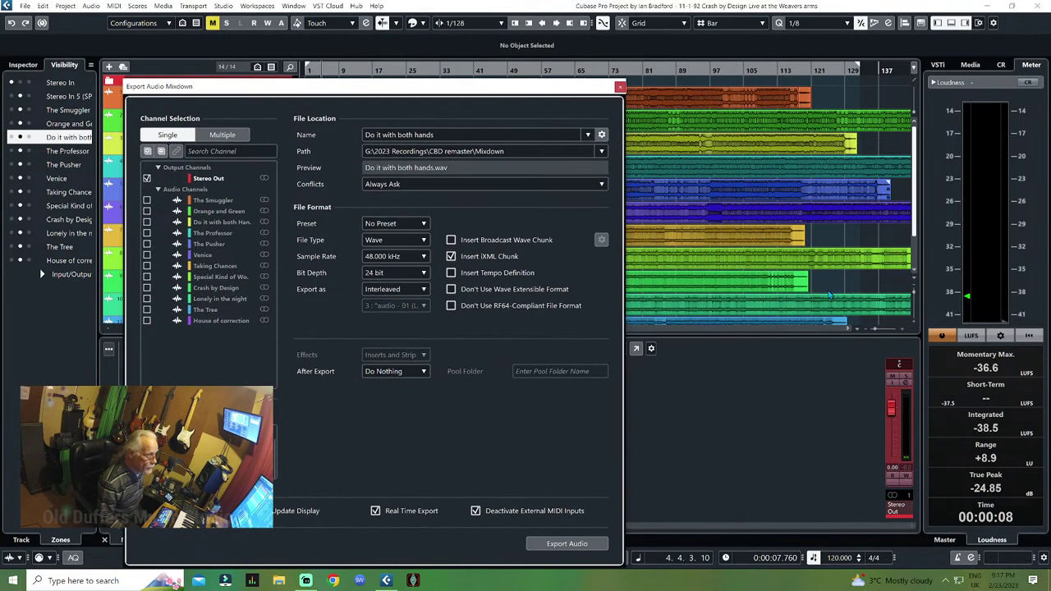
click(907, 383)
drag(602, 87, 552, 326)
click(279, 234)
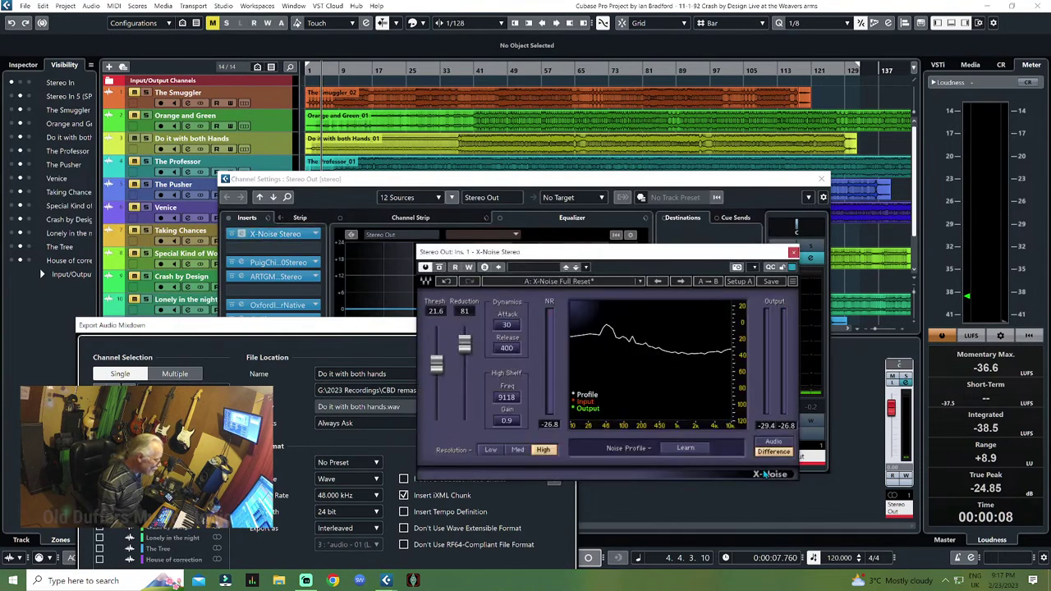
click(782, 444)
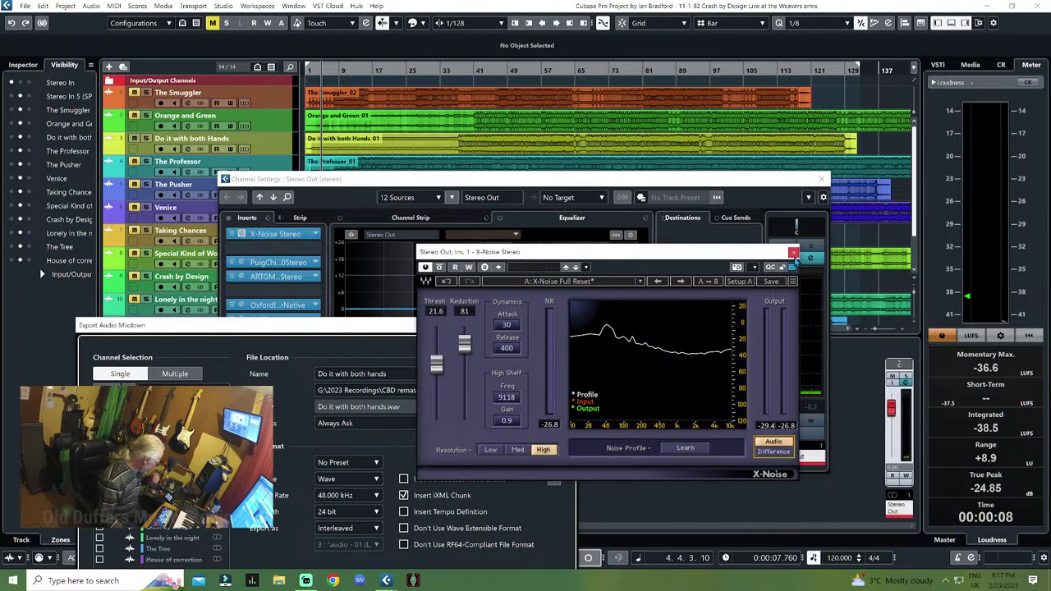
click(793, 252)
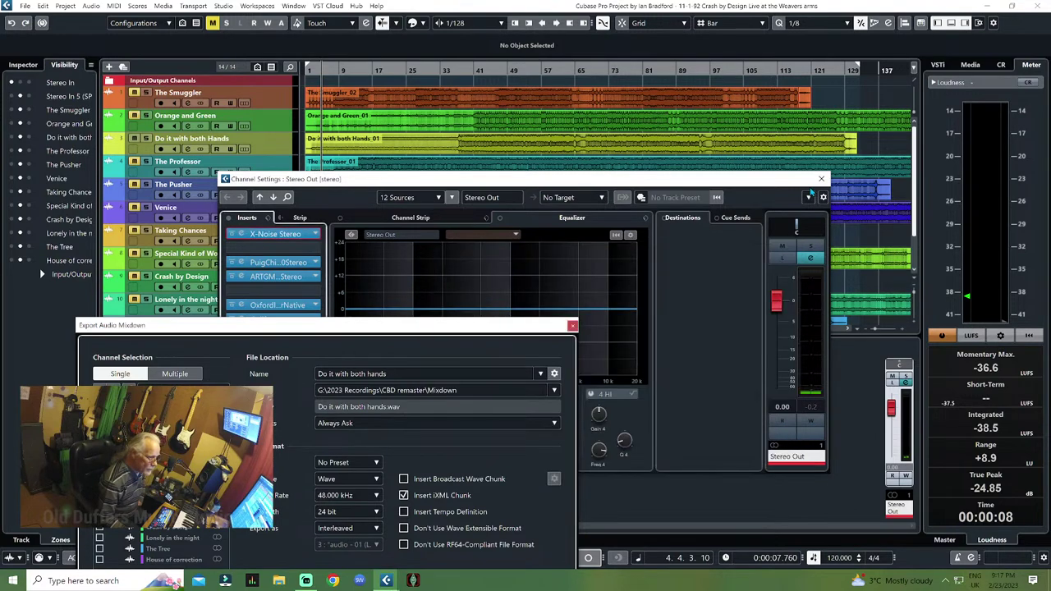
click(821, 178)
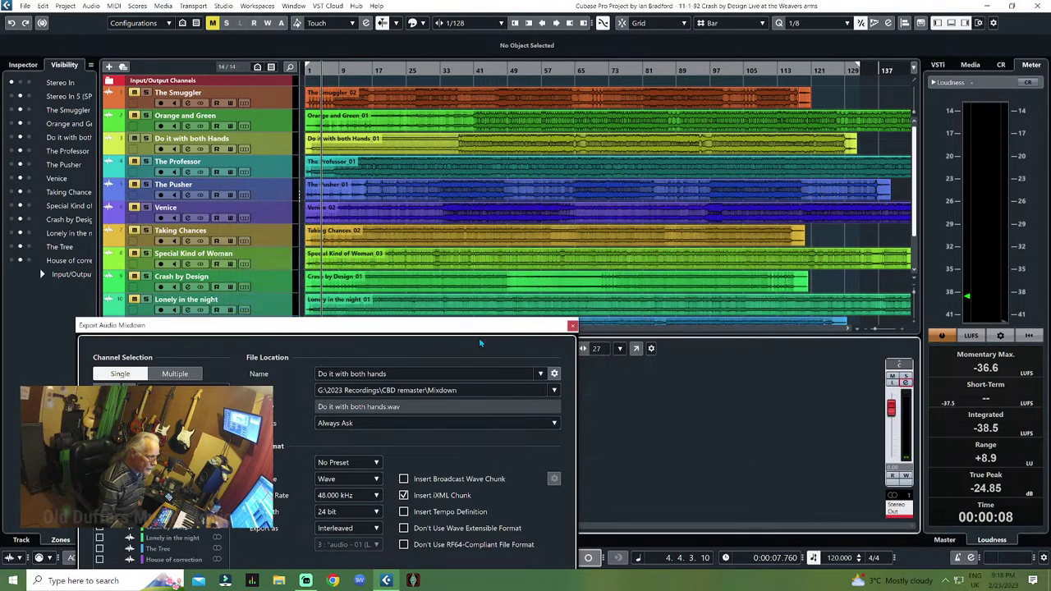
Bring the export dialog back into full view and export the "Do it with both hands" mixdown
drag(497, 330, 724, 58)
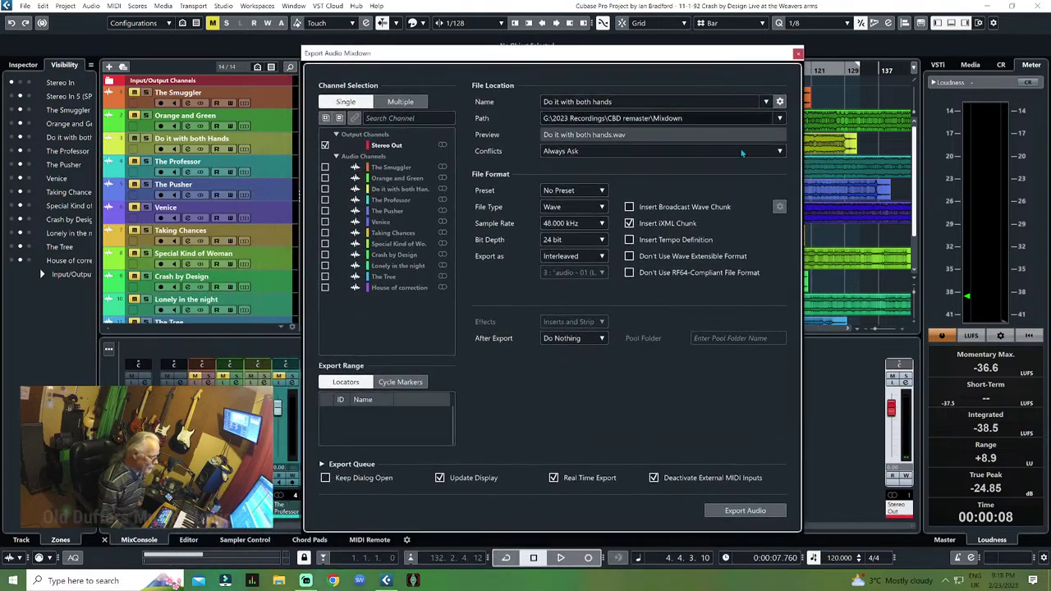
click(745, 511)
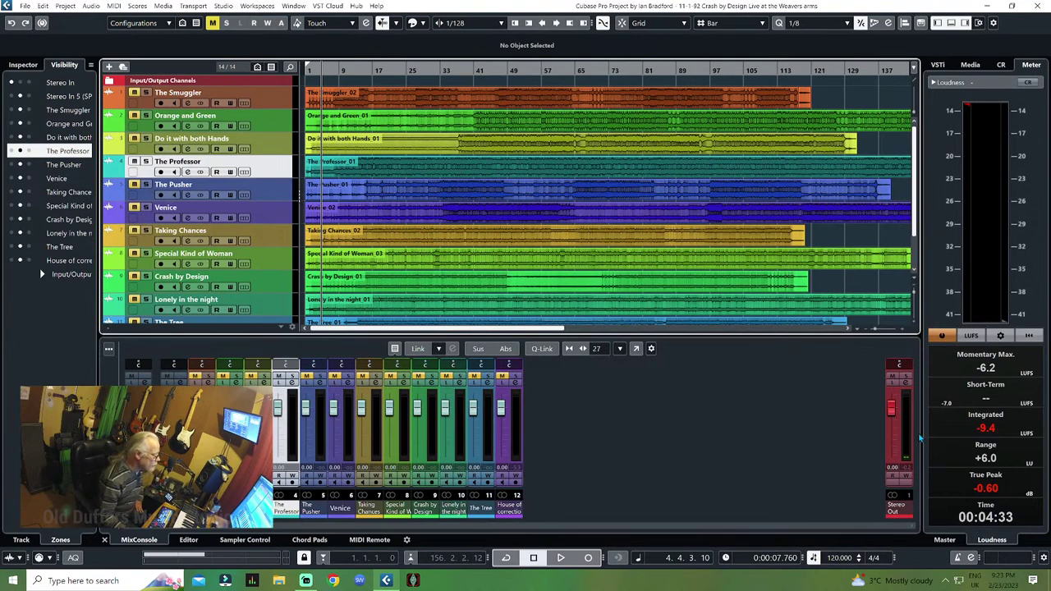
Open the X-Noise plug-in on the Stereo Out channel and switch its output monitoring to Difference
click(906, 383)
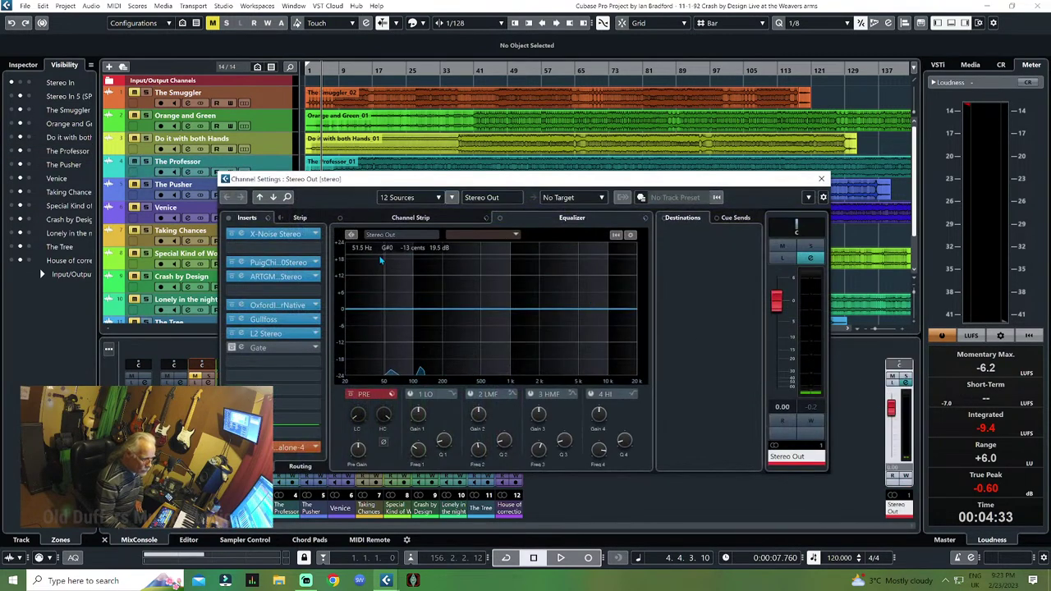
click(275, 236)
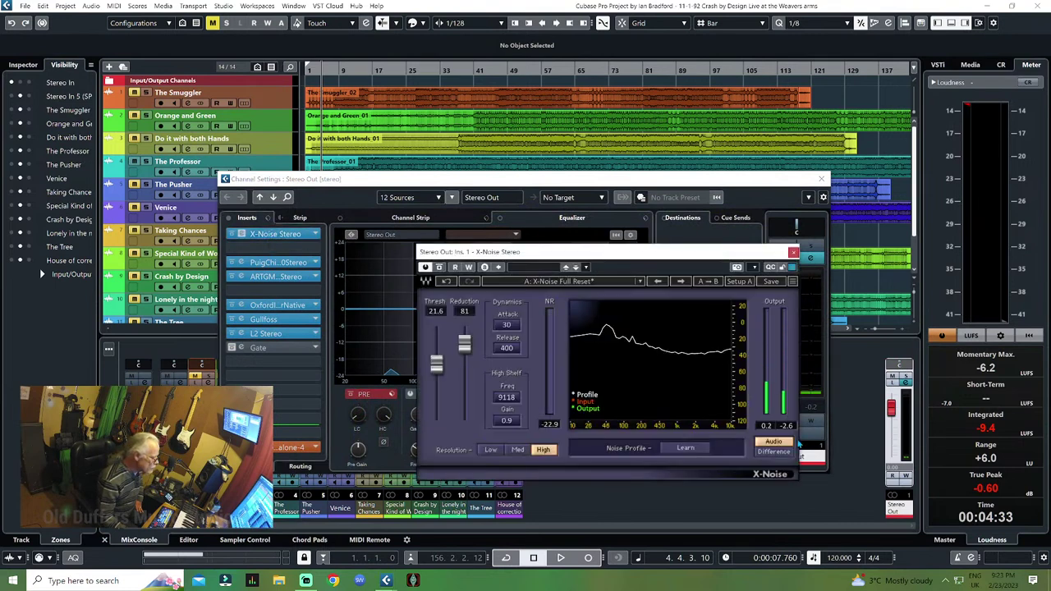
click(773, 454)
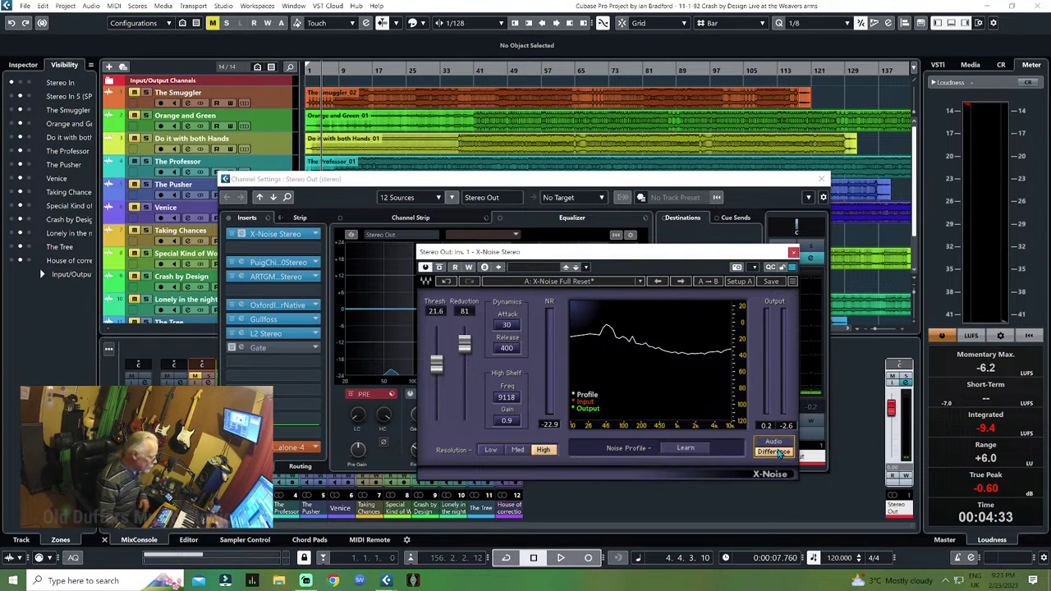
Play The Professor from the start and raise the X-Noise threshold to 22.5
key(Home)
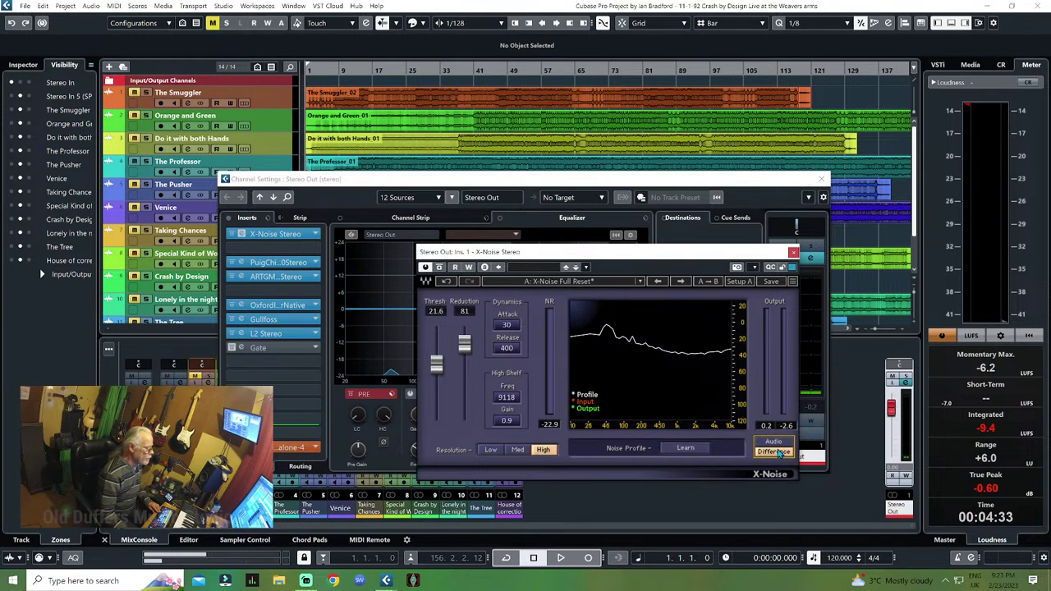
key(space)
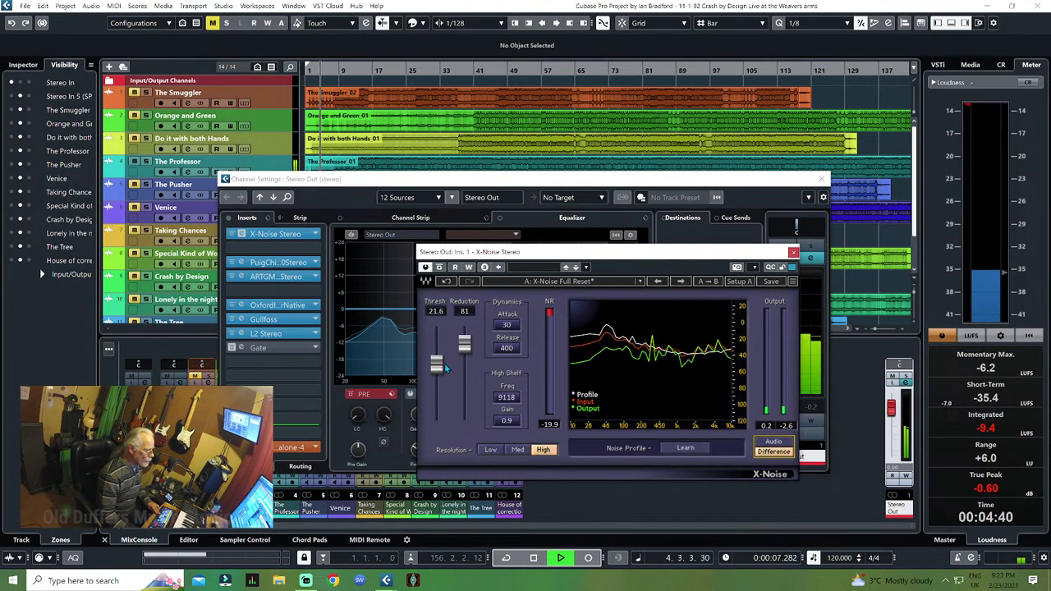
drag(435, 374, 439, 366)
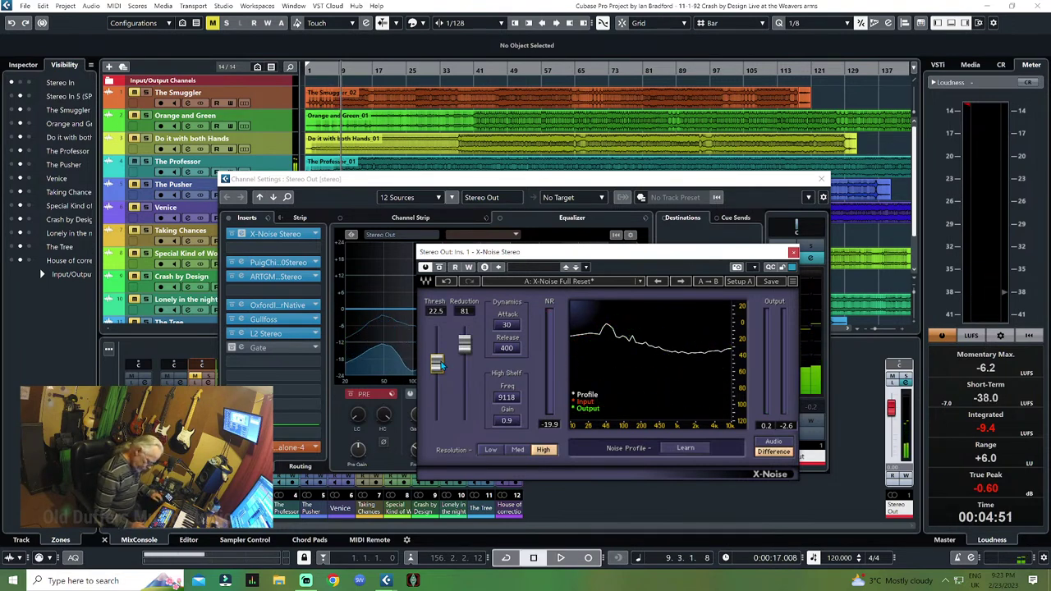
Switch the X-Noise output to Audio and close the plug-in and the Stereo Out channel settings
click(775, 446)
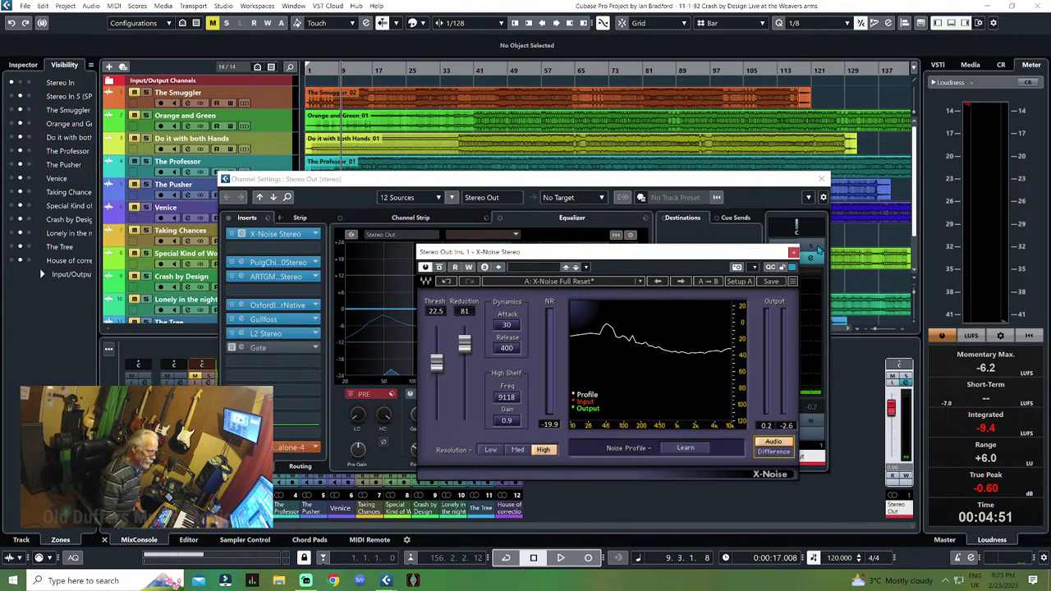
click(793, 253)
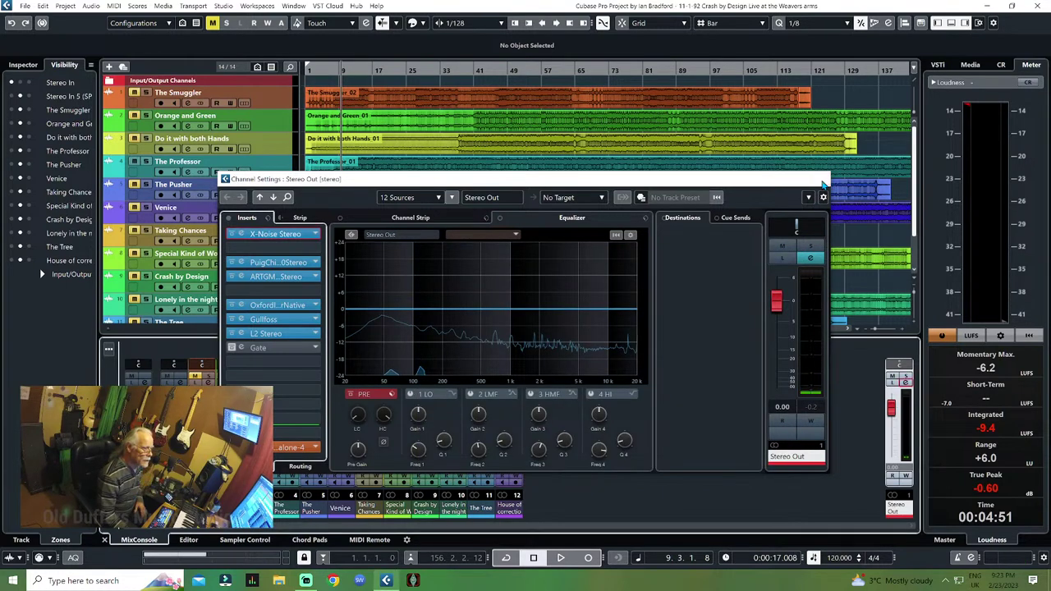
click(821, 180)
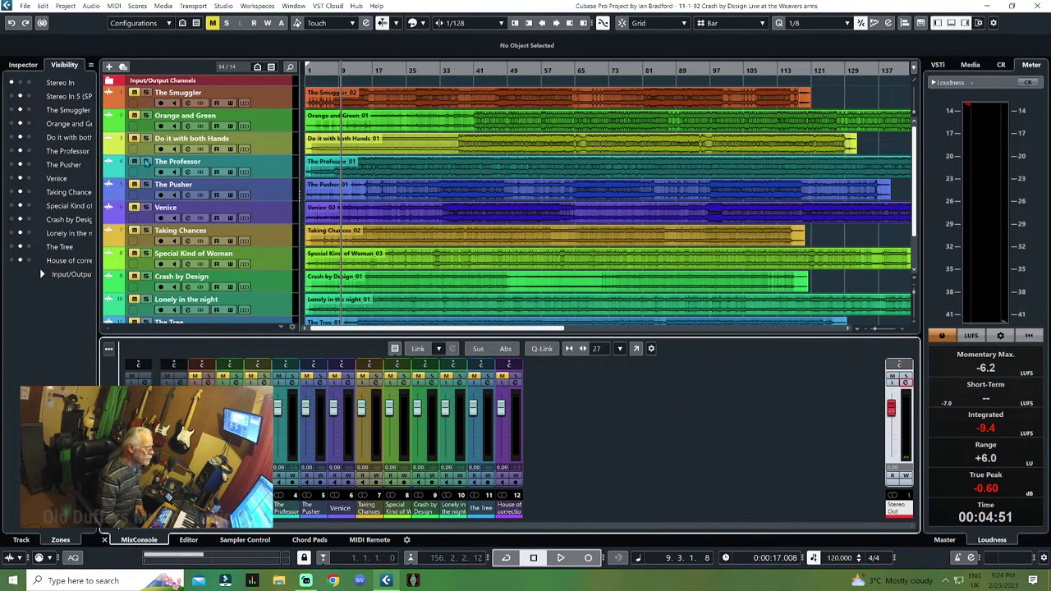
Select The Professor track and export the Stereo Out audio mixdown as a Wave file named "The professor"
click(277, 170)
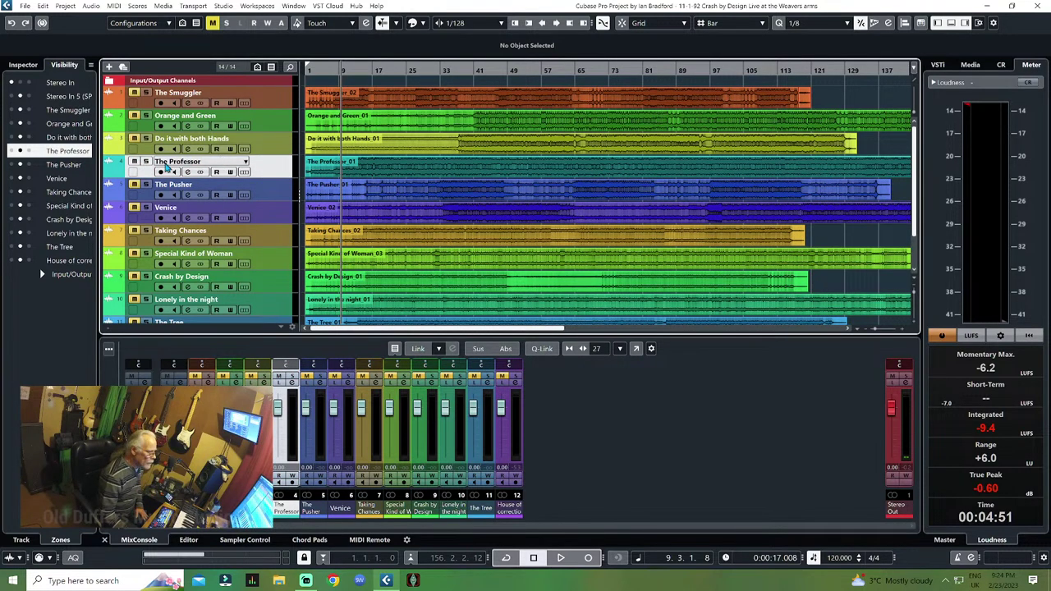
click(25, 7)
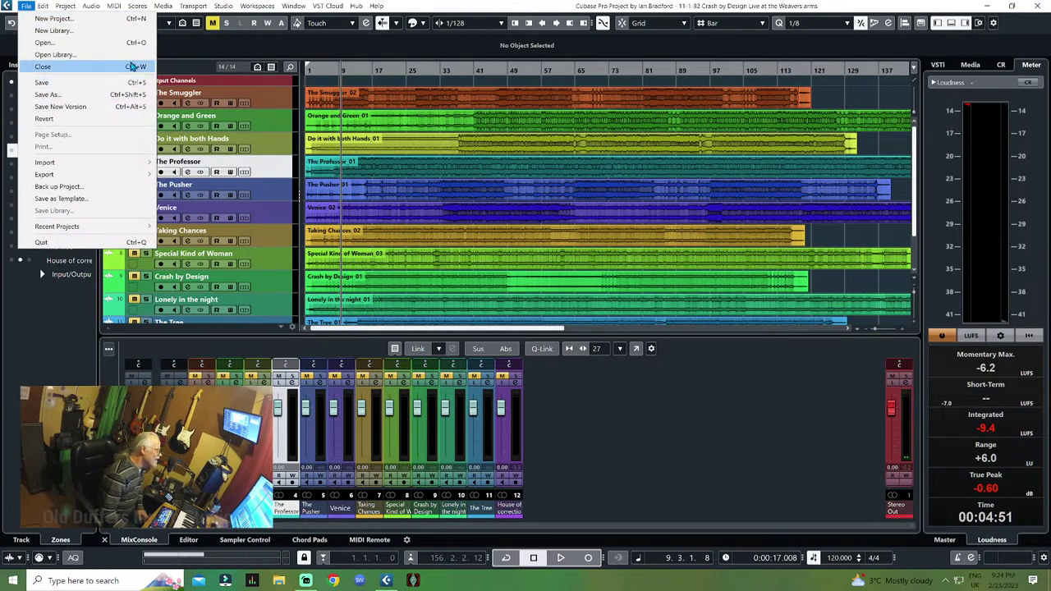
mouse_move(117, 174)
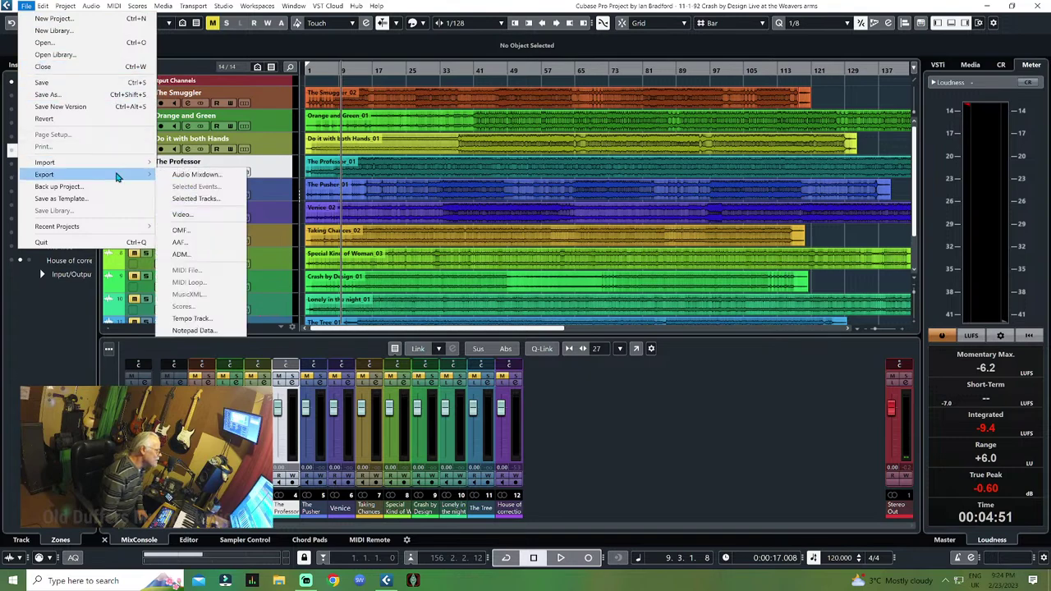
click(195, 175)
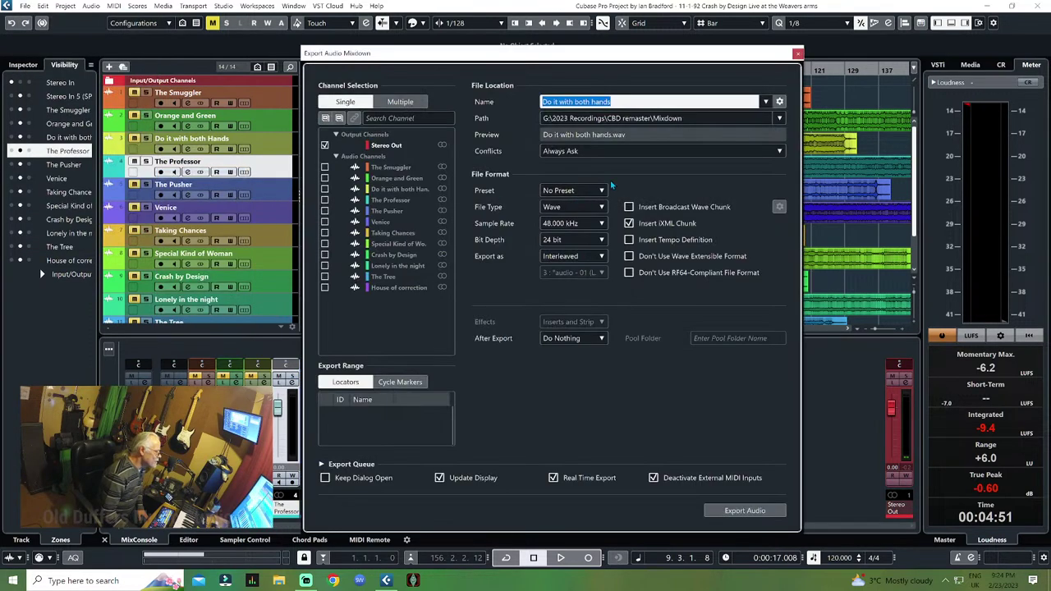
drag(592, 59, 685, 88)
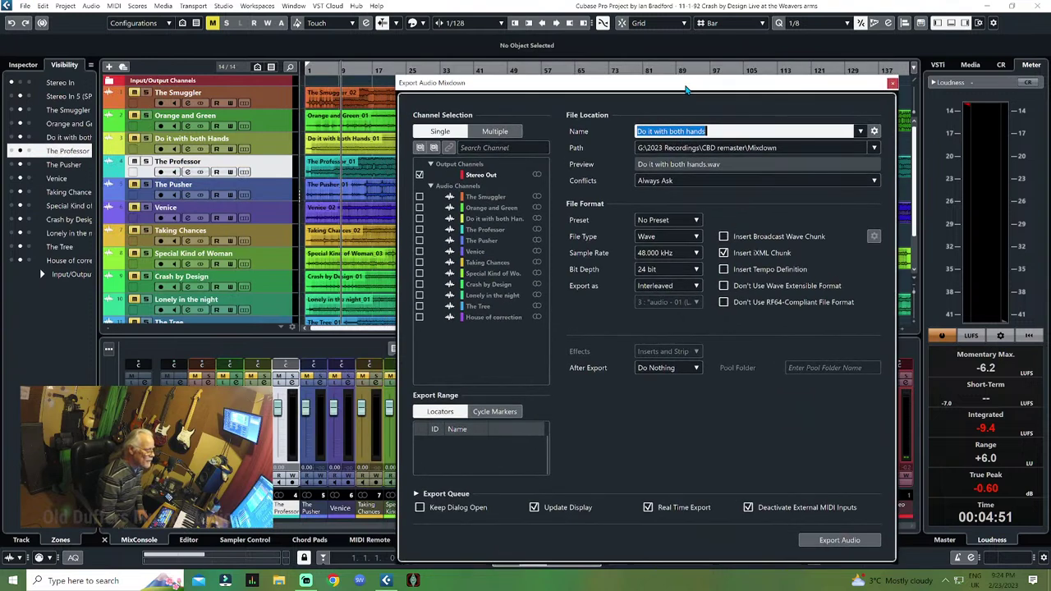
text(T)
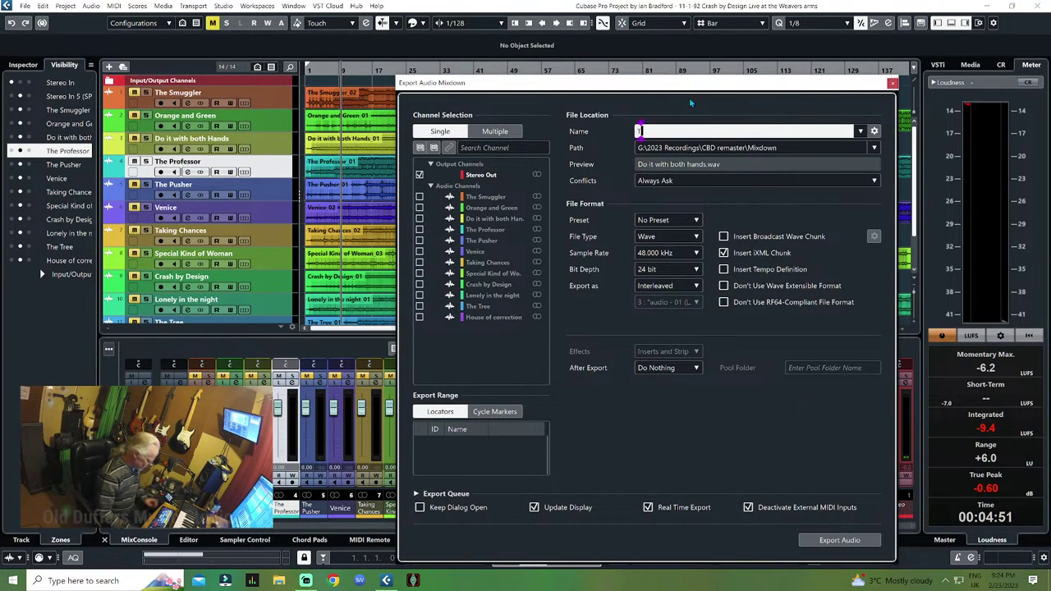
text(he prof)
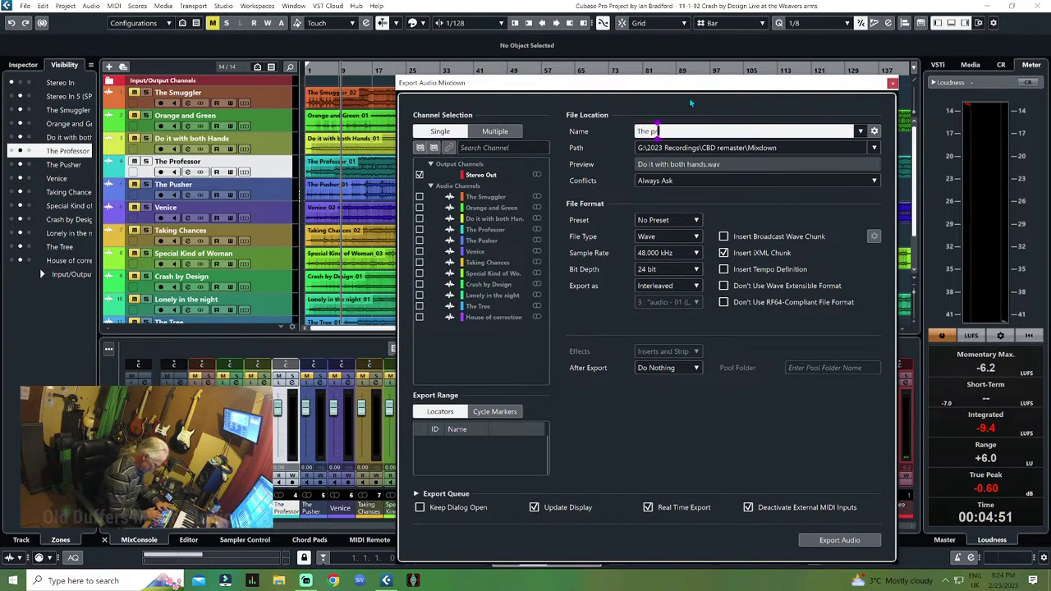
text(essor)
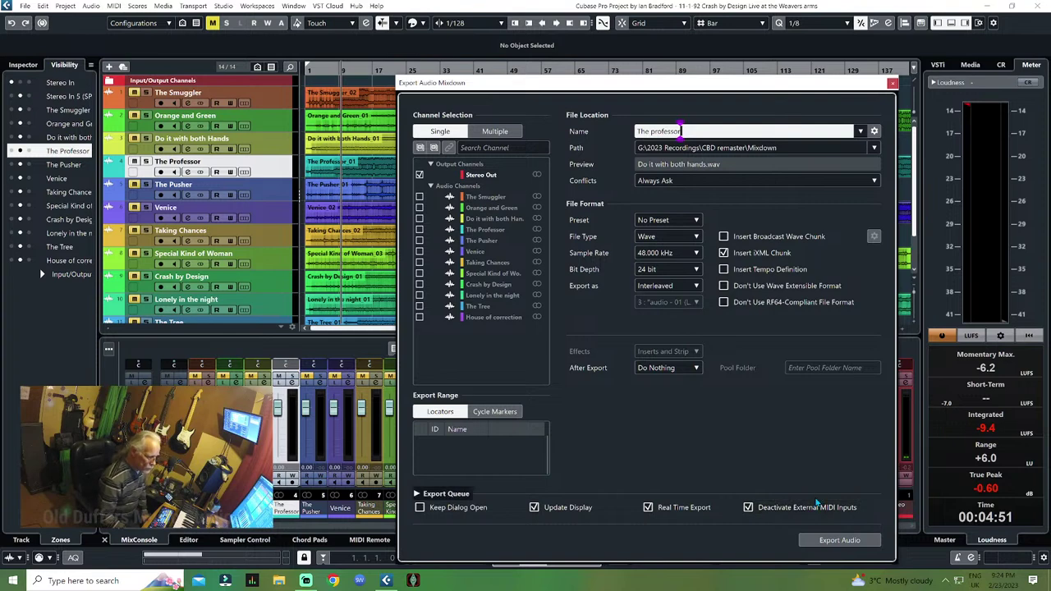
click(821, 545)
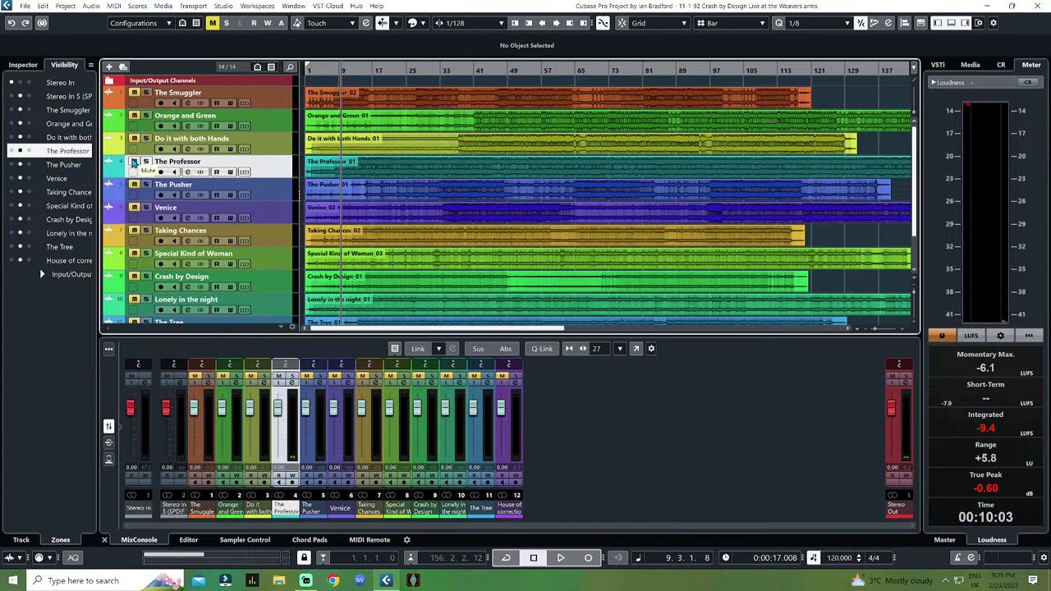
Select The Pusher track, open X-Noise on the Stereo Out channel and set its output monitoring to Difference
click(279, 191)
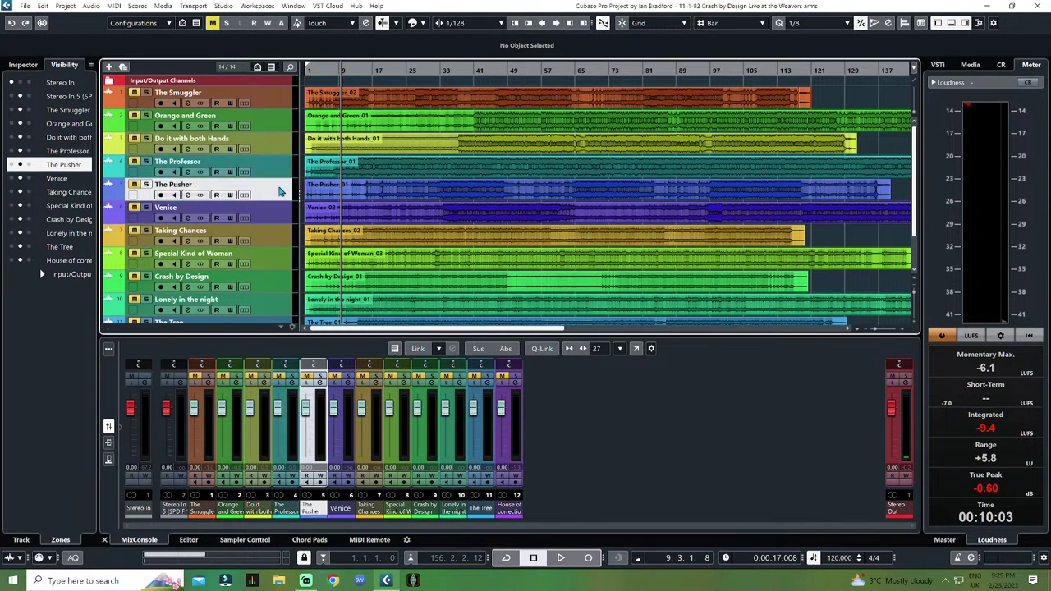
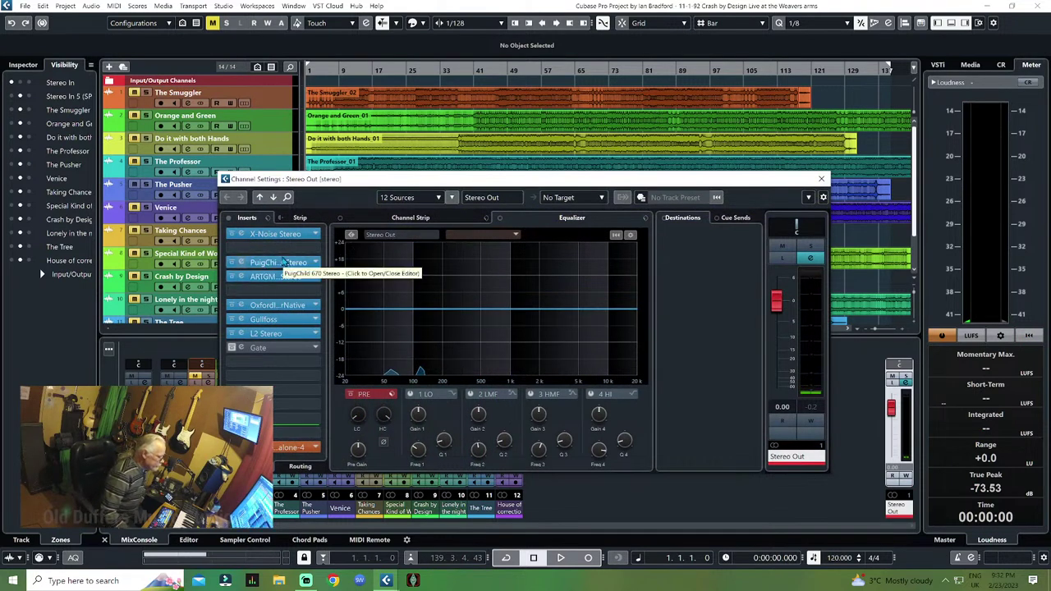
click(271, 235)
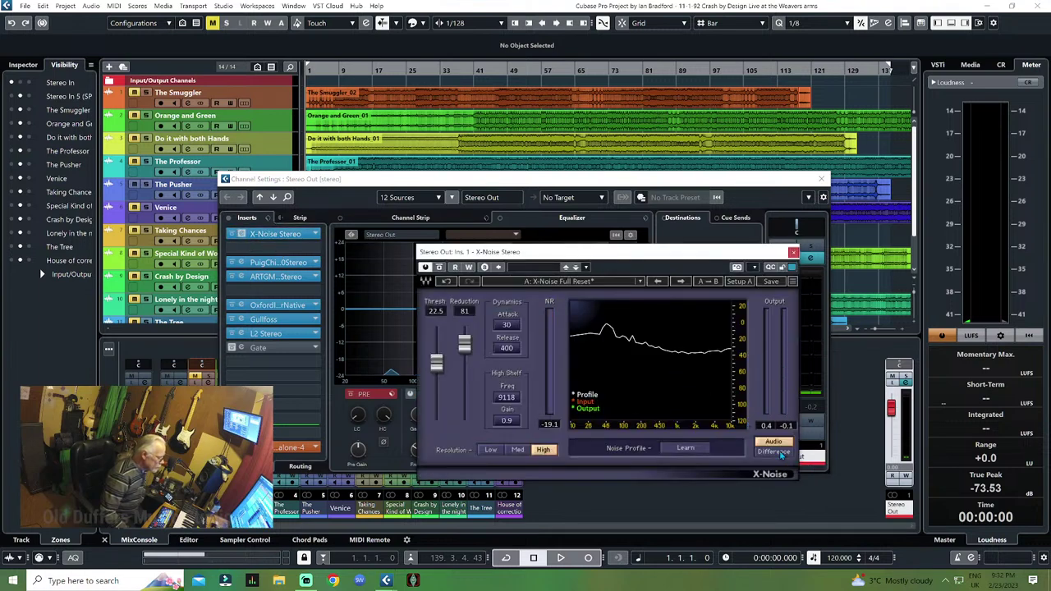
click(780, 453)
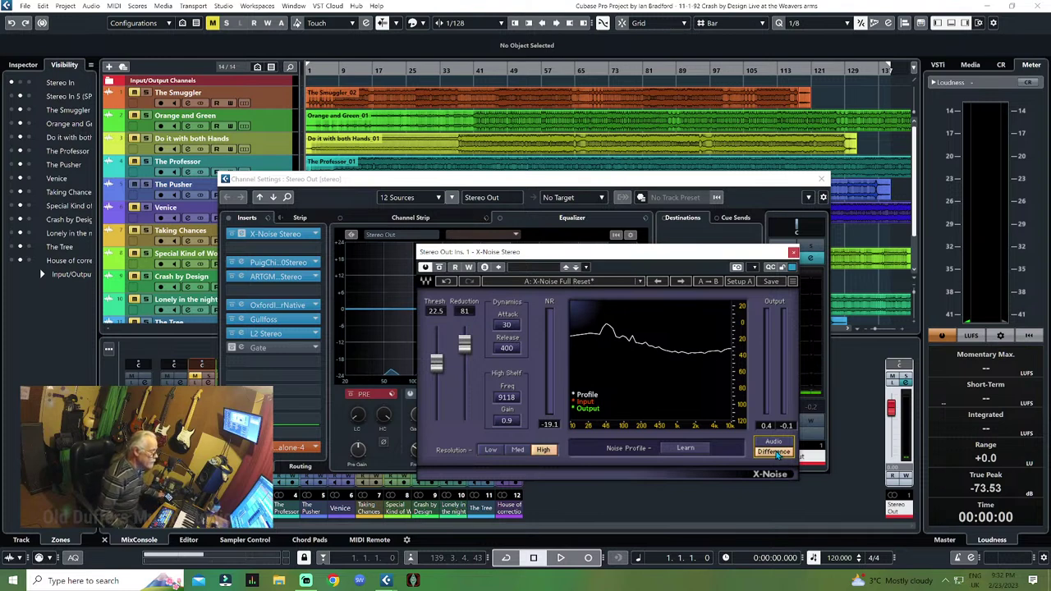
Play The Pusher from the start, try an X-Noise threshold of 11.0, and settle the threshold at 17.8
key(space)
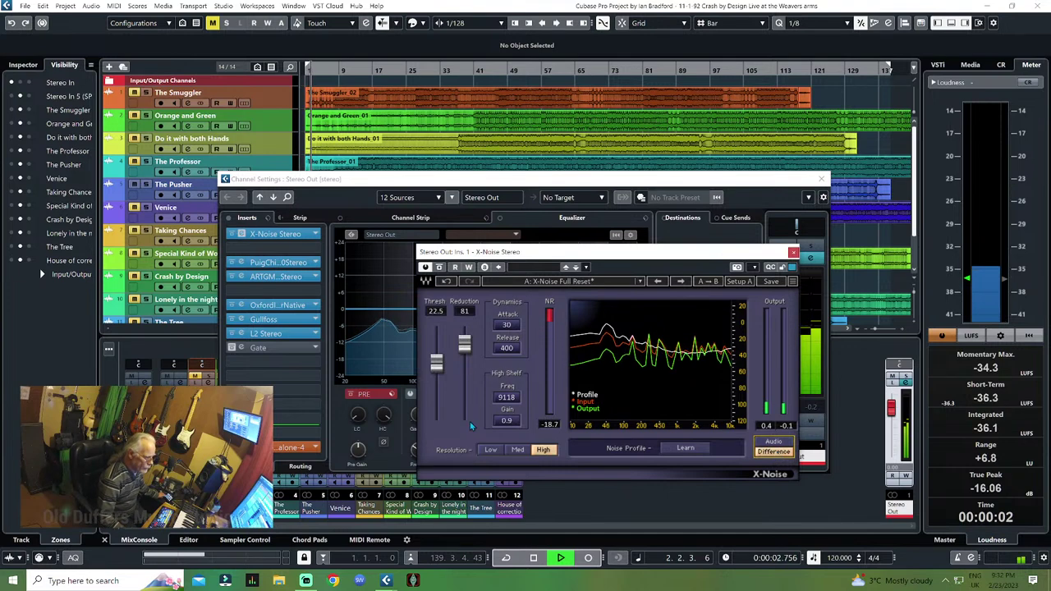
drag(436, 362, 436, 378)
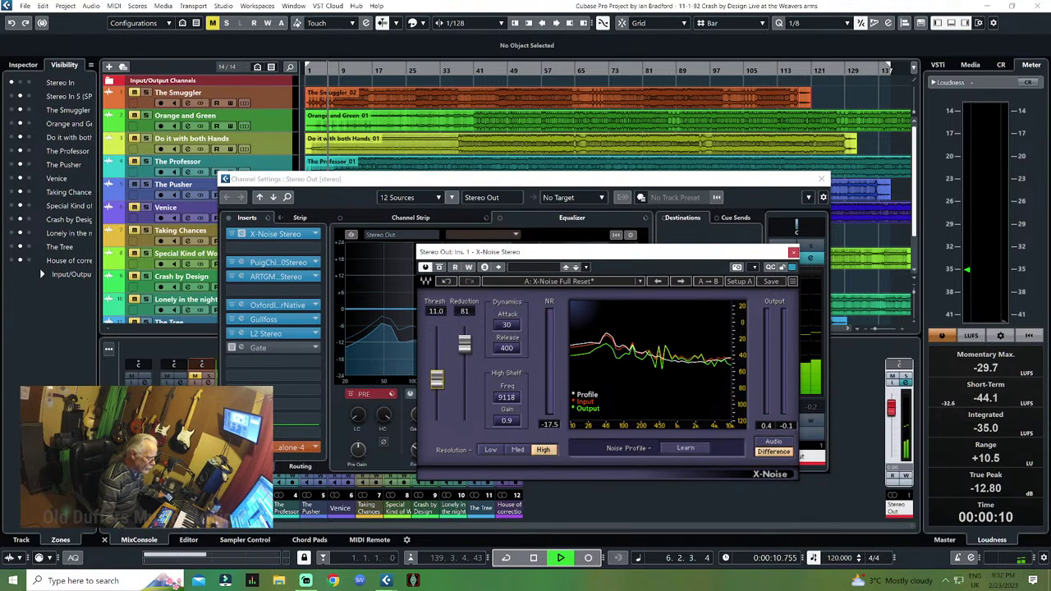
key(space)
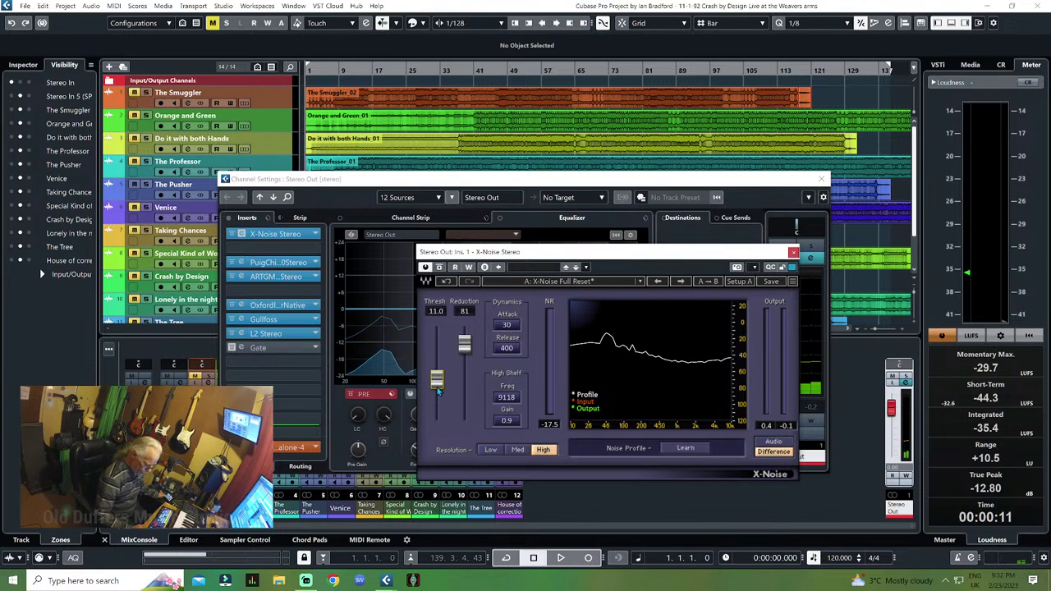
key(space)
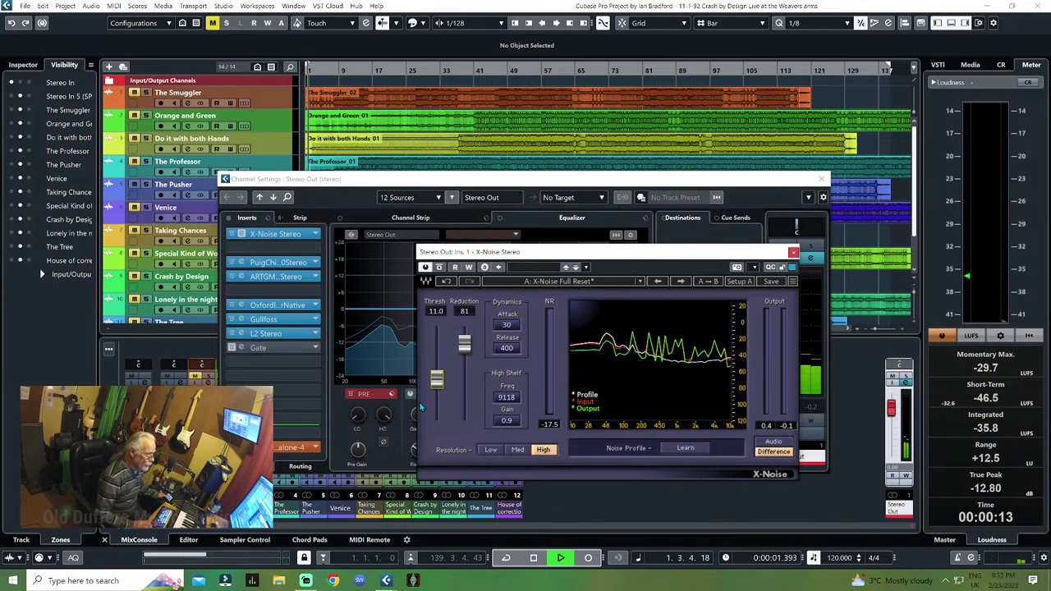
drag(436, 379, 436, 367)
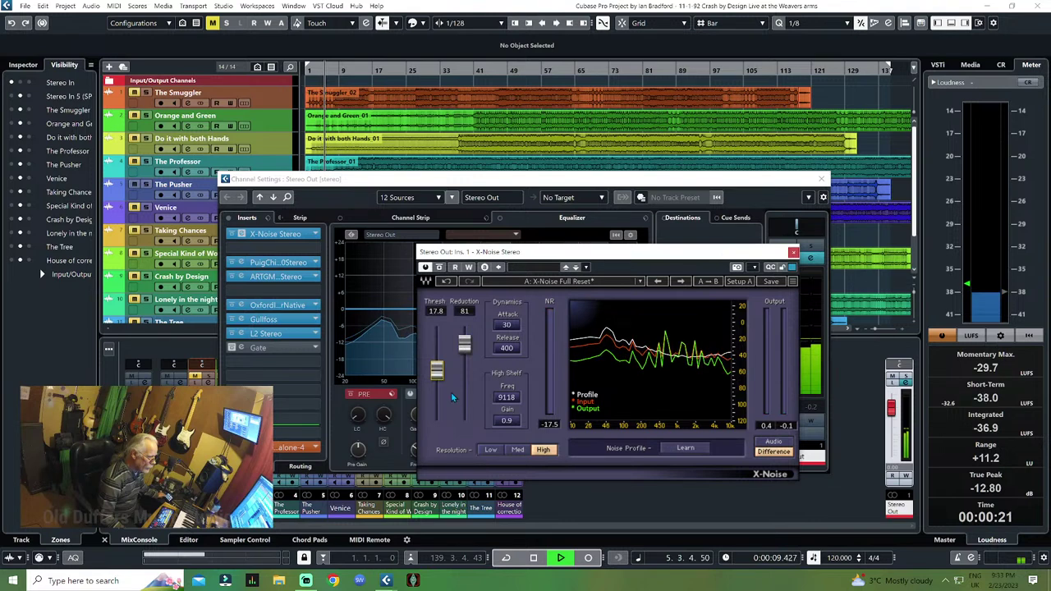
key(space)
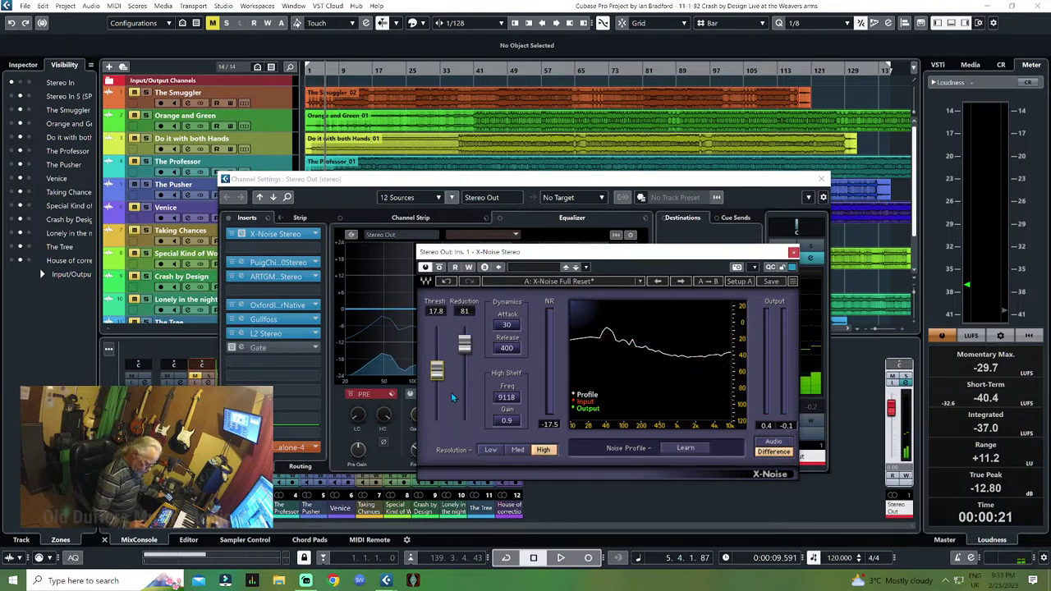
Set X-Noise back to Audio output, close the plug-in and channel settings, and return the playback cursor to the project start
click(782, 443)
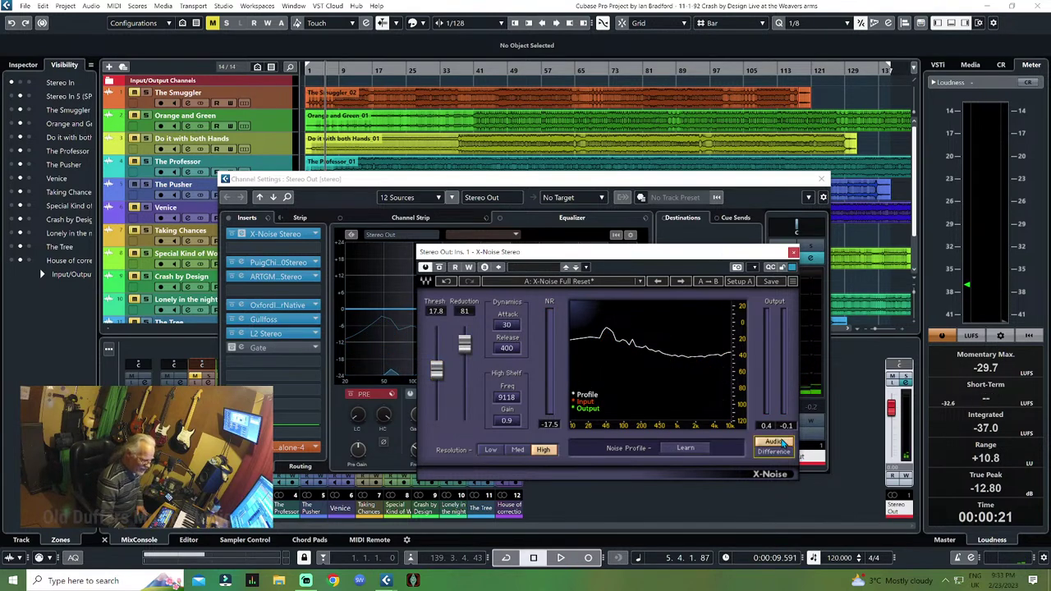
click(793, 252)
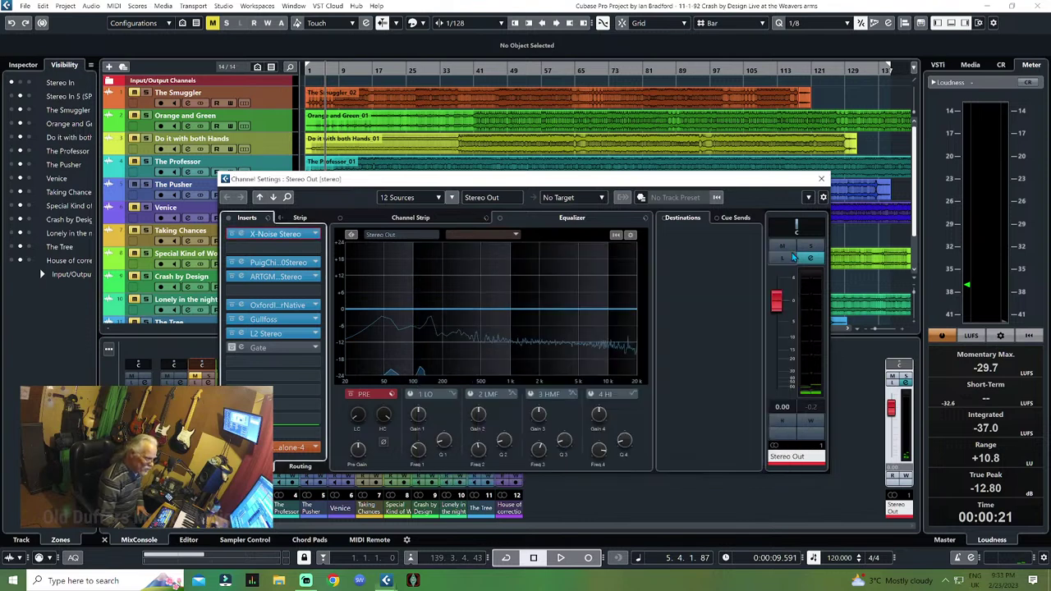
click(823, 178)
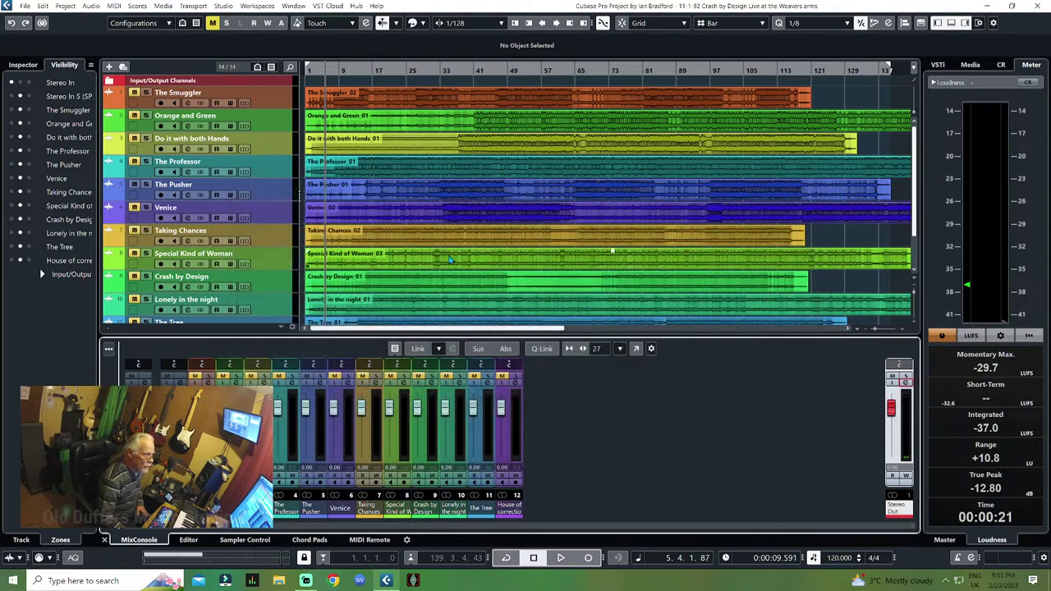
key(Home)
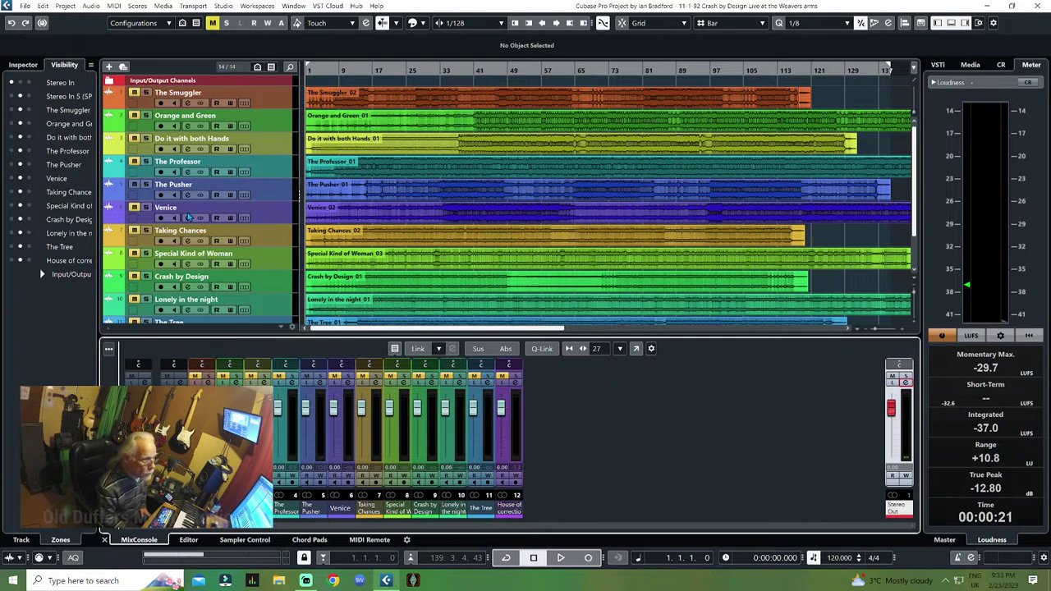
Export the Stereo Out audio mixdown of the fifth song as a Wave file named "The Pusher"
click(26, 6)
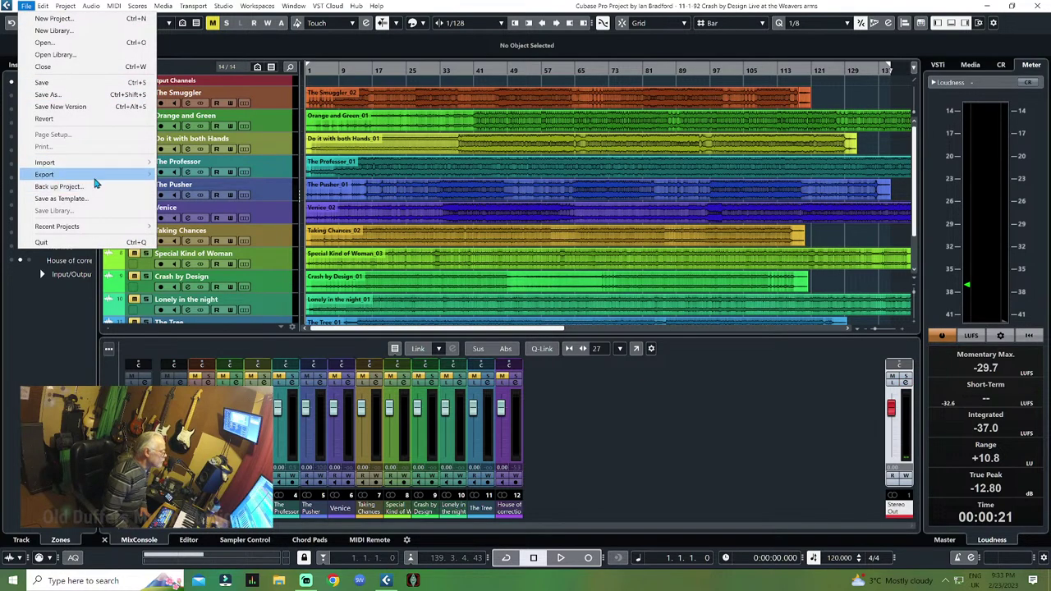
mouse_move(99, 178)
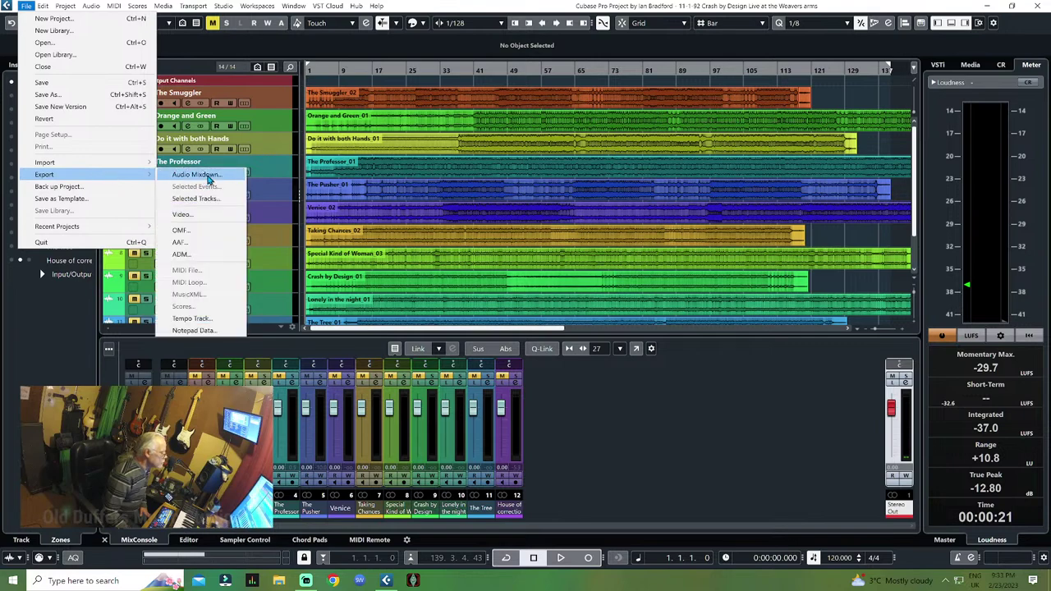
click(194, 175)
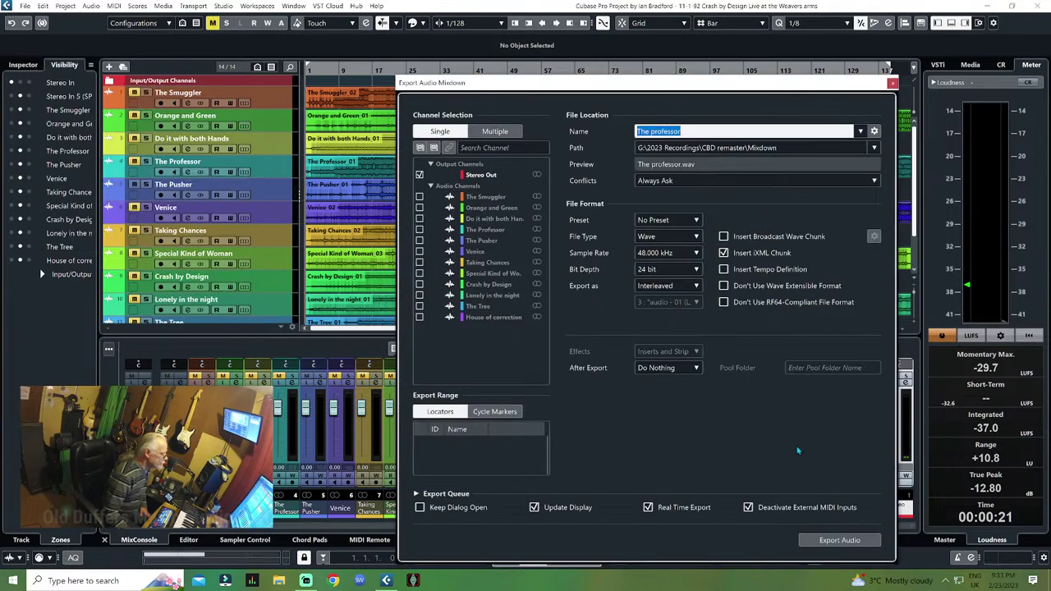
text(1)
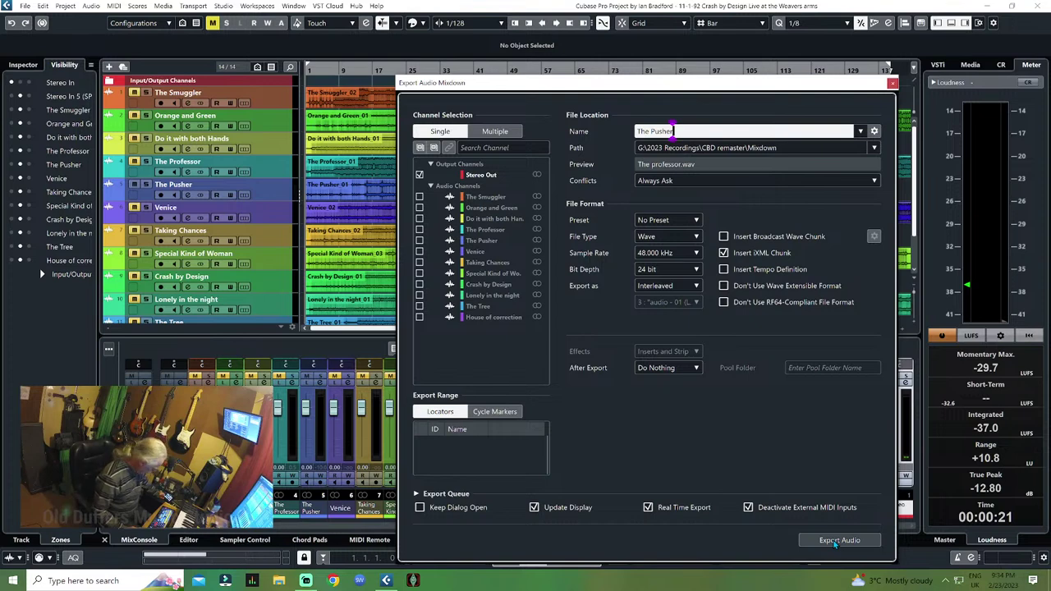
key(Return)
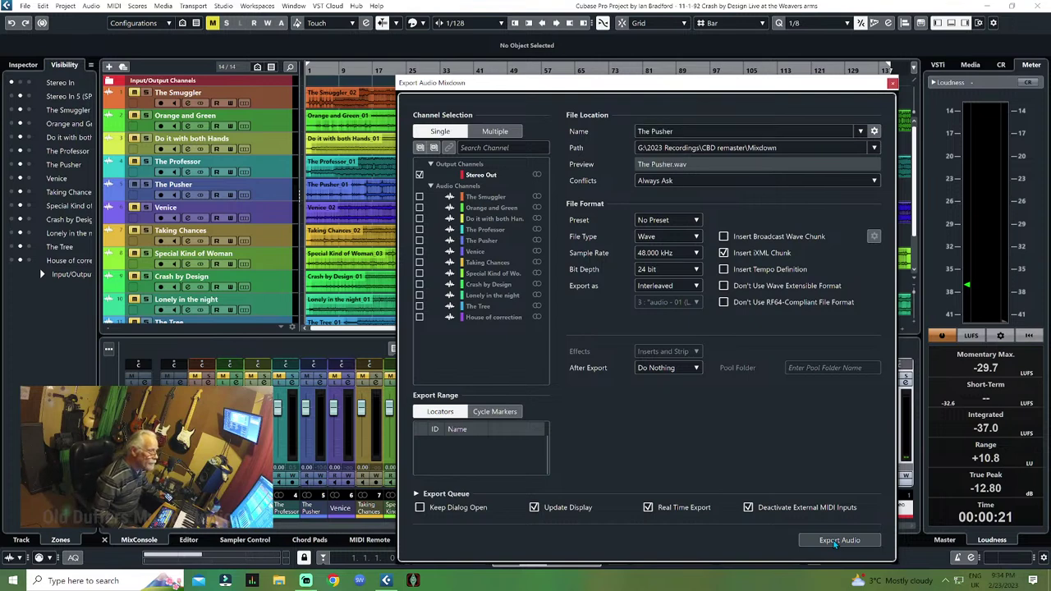
click(837, 540)
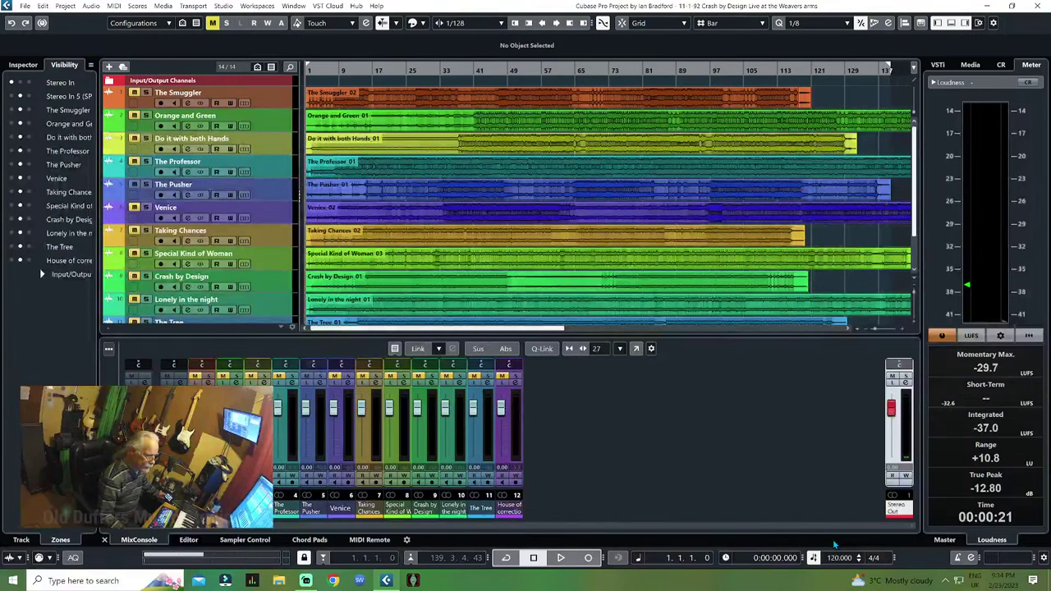